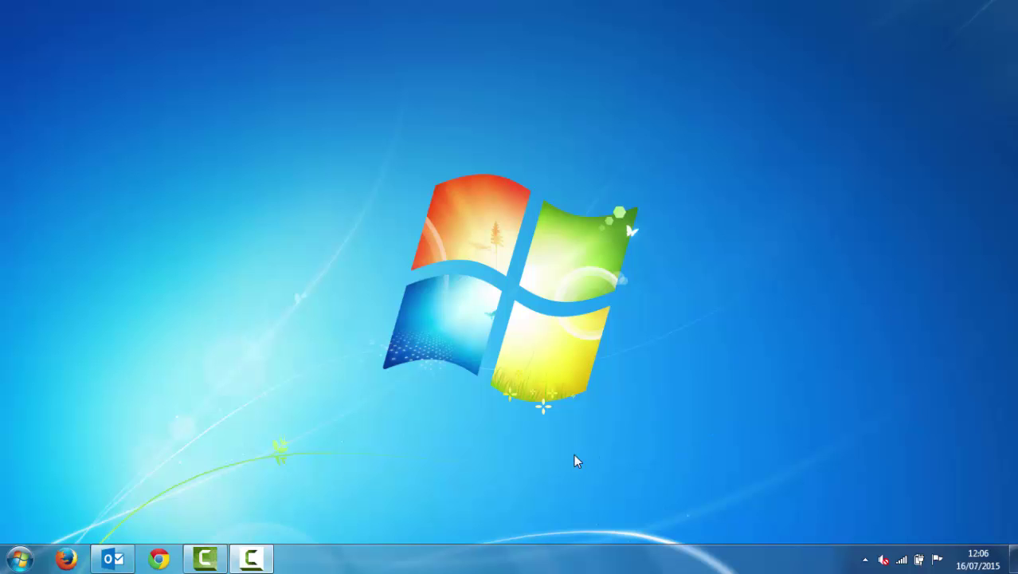
# Step: Open Chrome and go to the hmwilliams.co.uk website
pyautogui.click(159, 560)
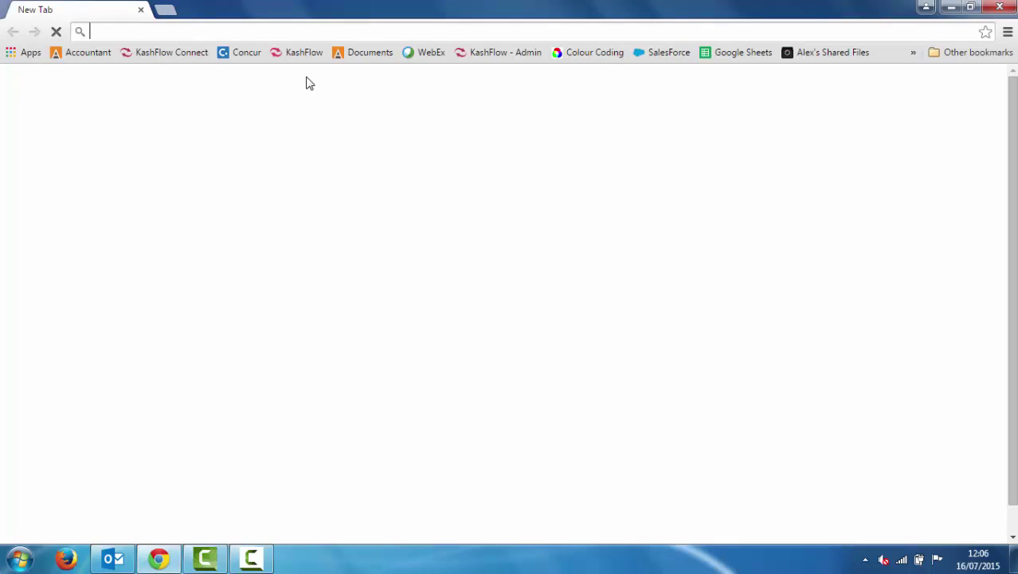
pyautogui.click(265, 32)
pyautogui.write('hmwilliams.co.uk')
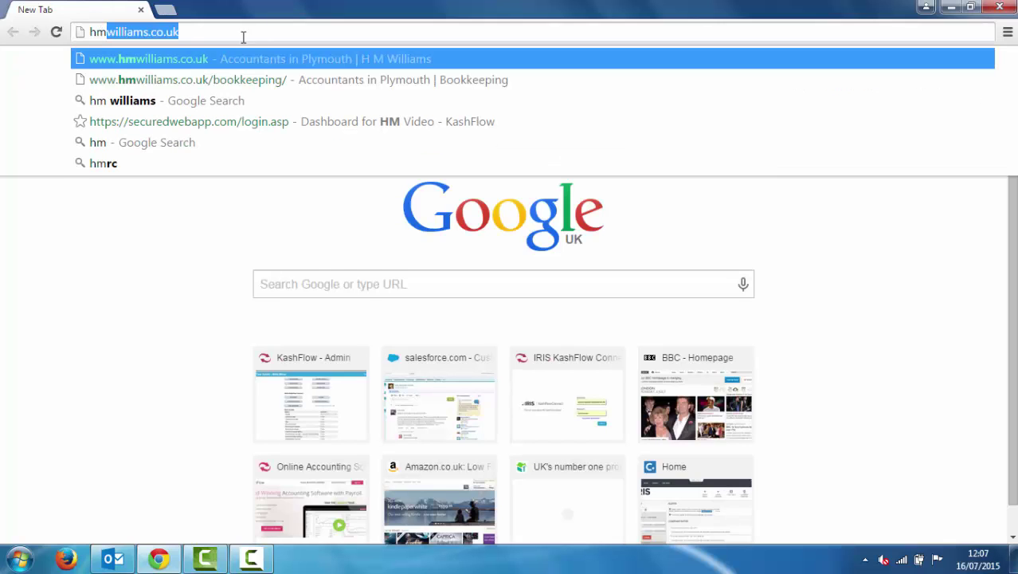
pyautogui.press('Return')
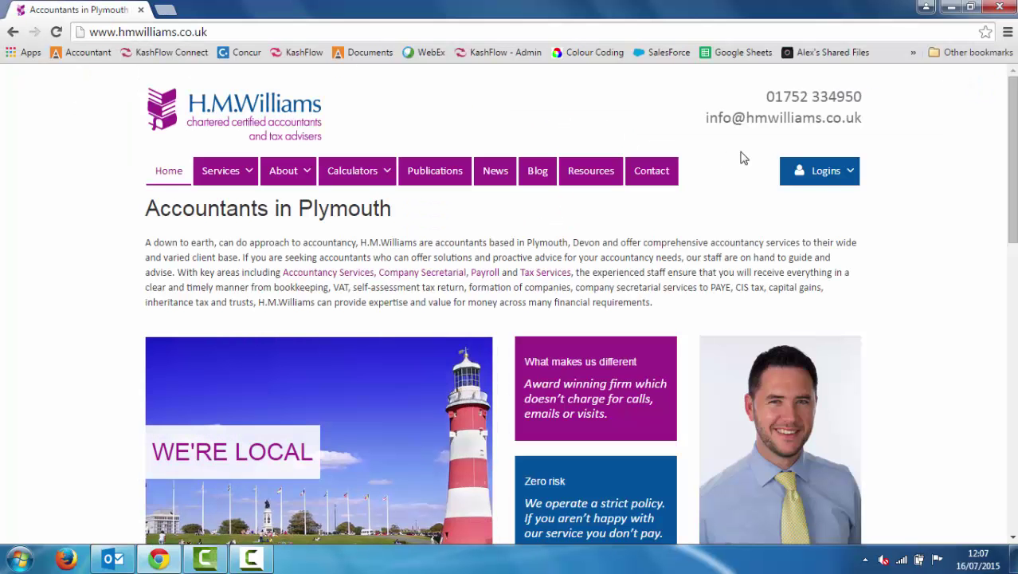
# Step: Log in to the site's bookkeeping service with the saved username and password and the requested memorable word characters
pyautogui.click(815, 177)
pyautogui.click(814, 232)
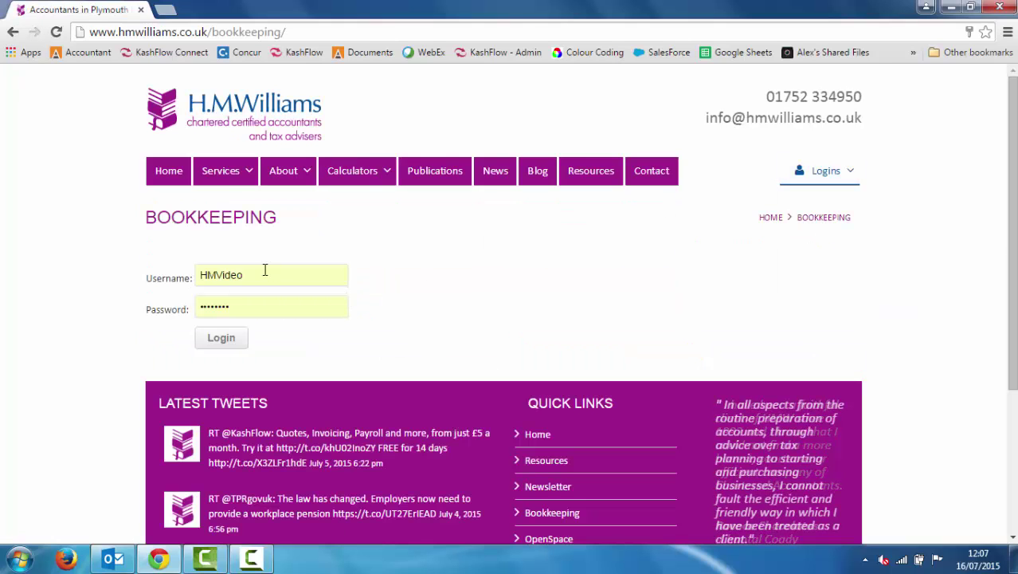
pyautogui.click(220, 337)
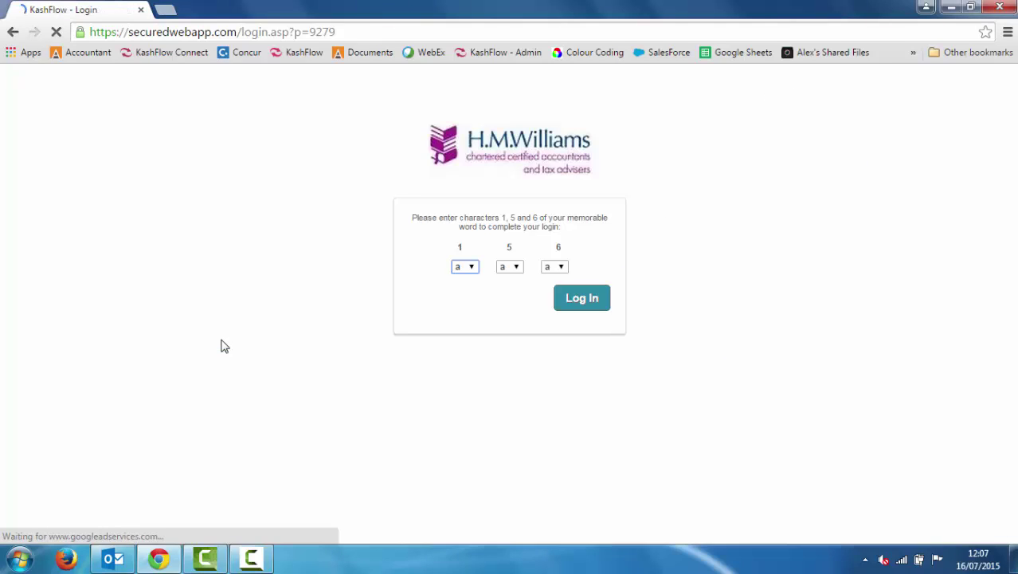
pyautogui.click(582, 303)
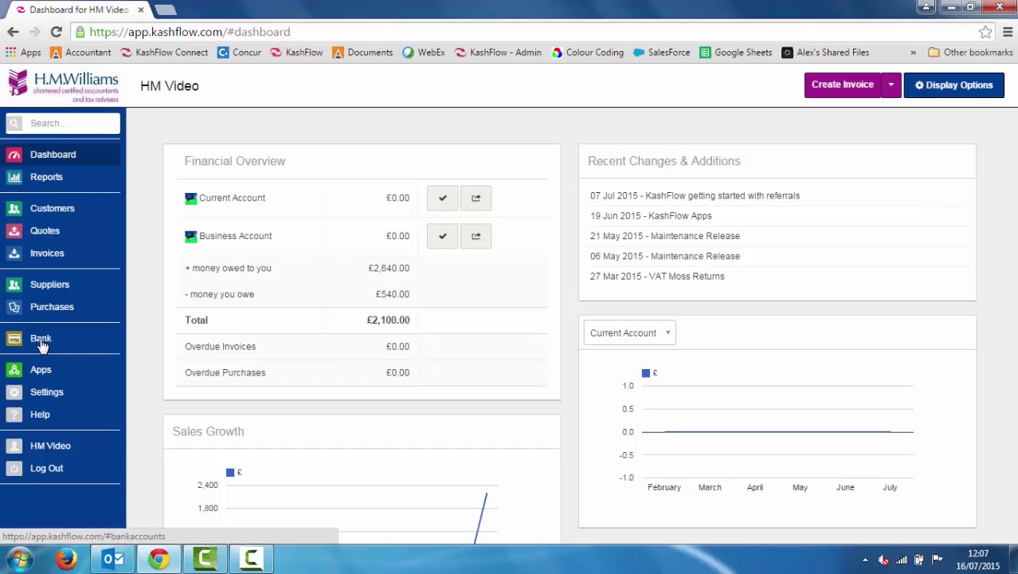
# Step: Start a new bank account and name it Expense Account
pyautogui.click(40, 338)
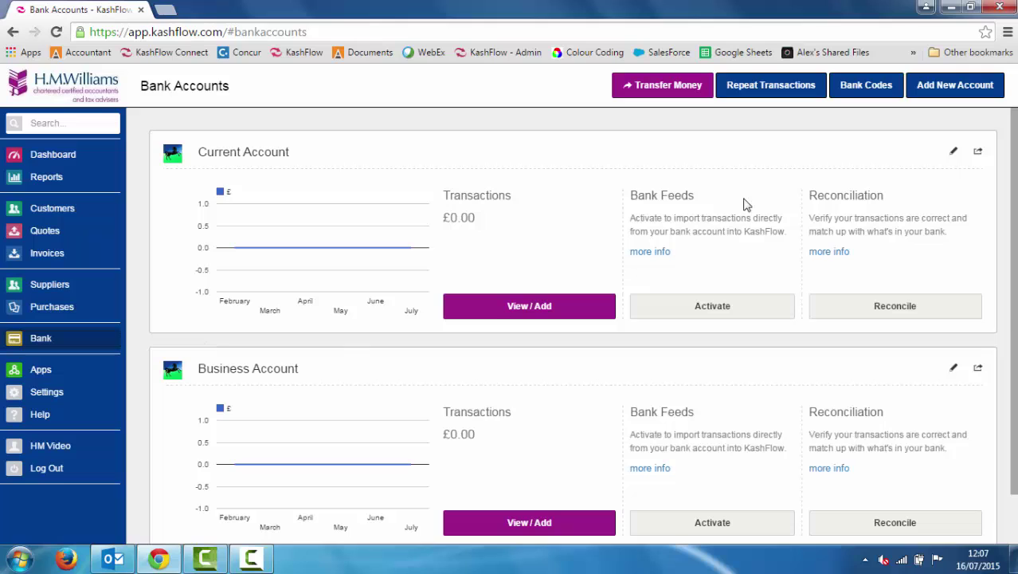
pyautogui.click(947, 96)
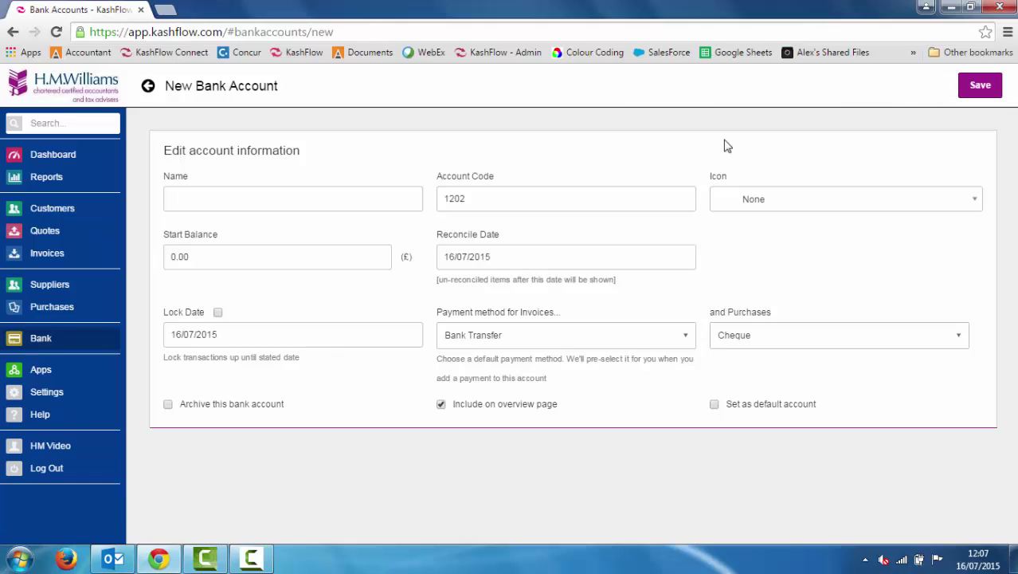
pyautogui.click(212, 200)
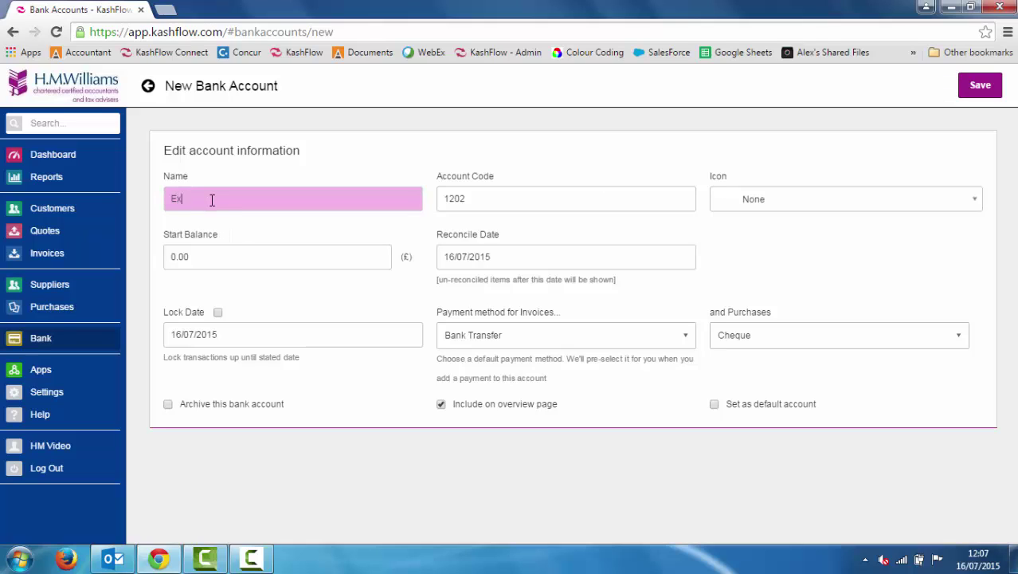
pyautogui.write('Expense Account')
pyautogui.press('Tab')
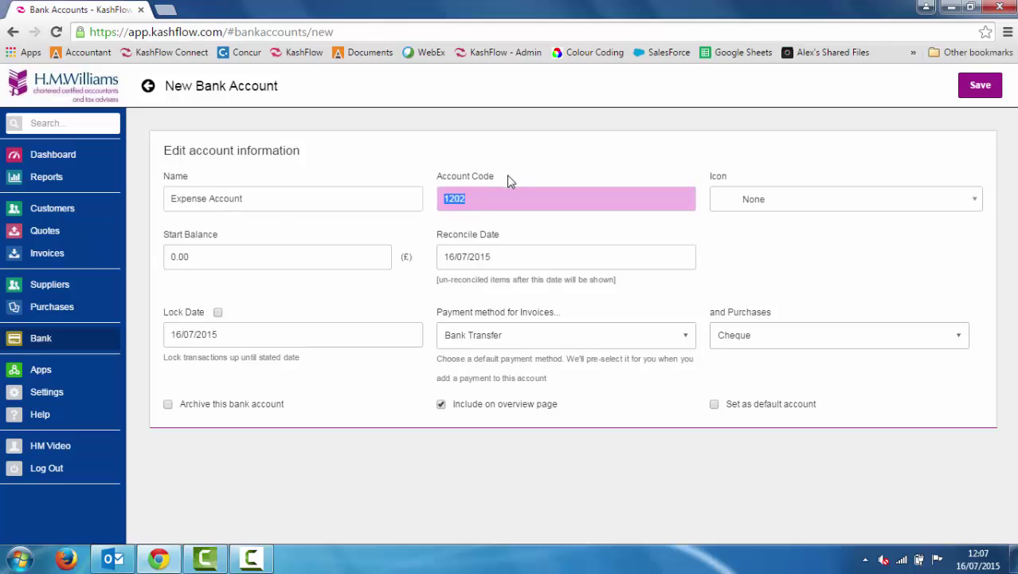
# Step: Choose the Piggy Bank icon for the new bank account
pyautogui.click(744, 204)
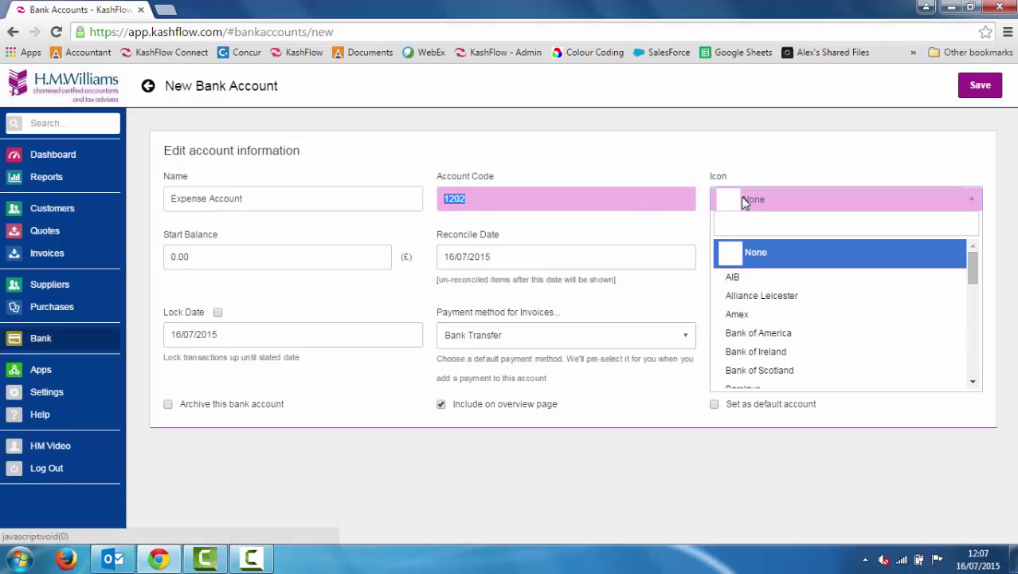
pyautogui.write('pi')
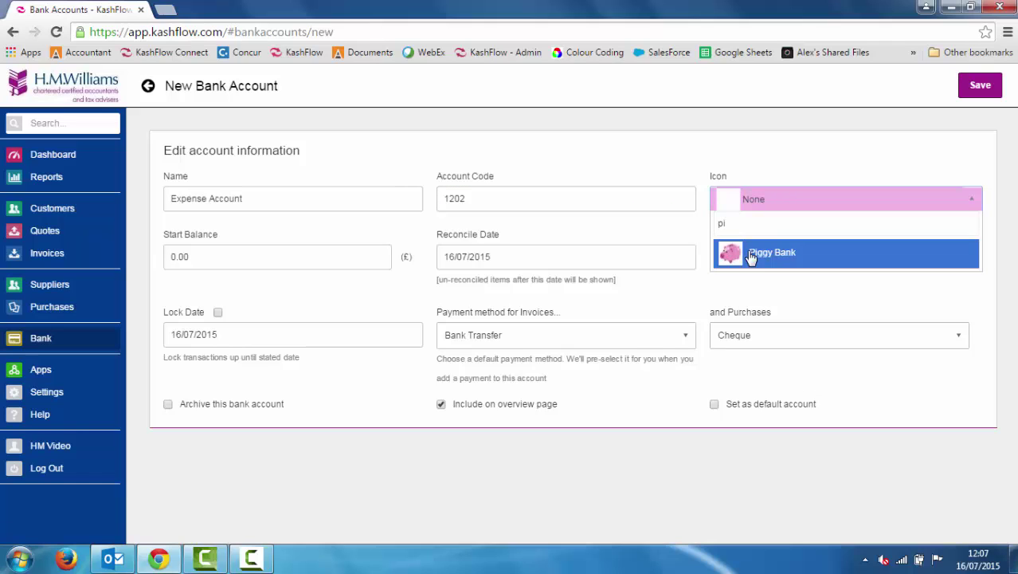
pyautogui.click(749, 257)
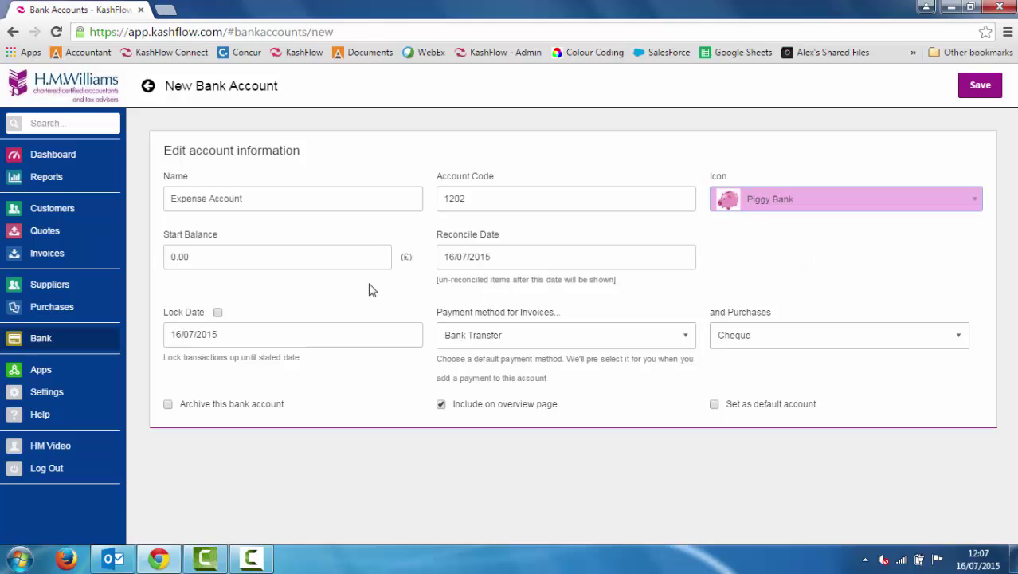
# Step: Set the new account's reconcile date to 01/03/2015 and save the account
pyautogui.click(508, 260)
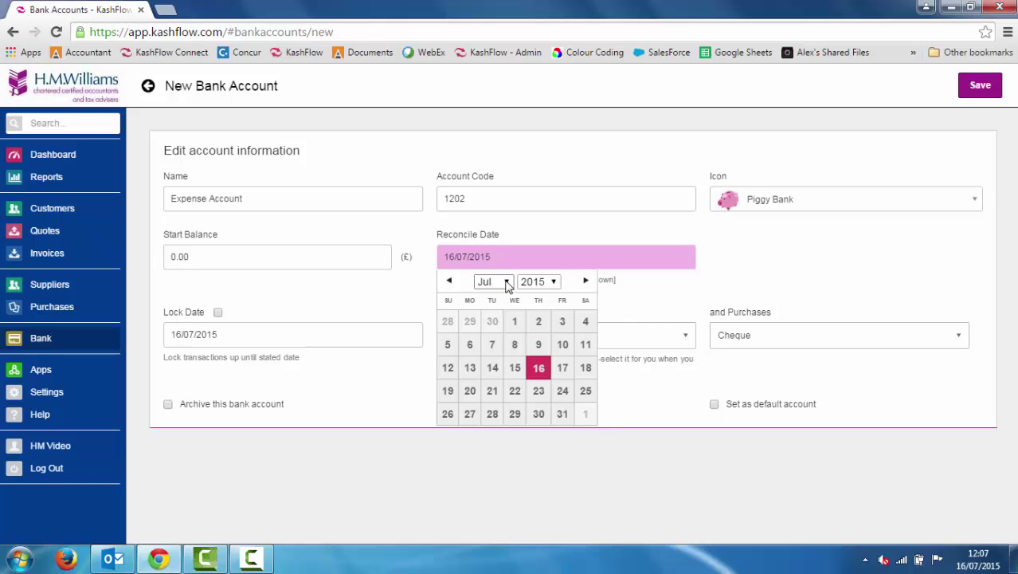
pyautogui.click(505, 284)
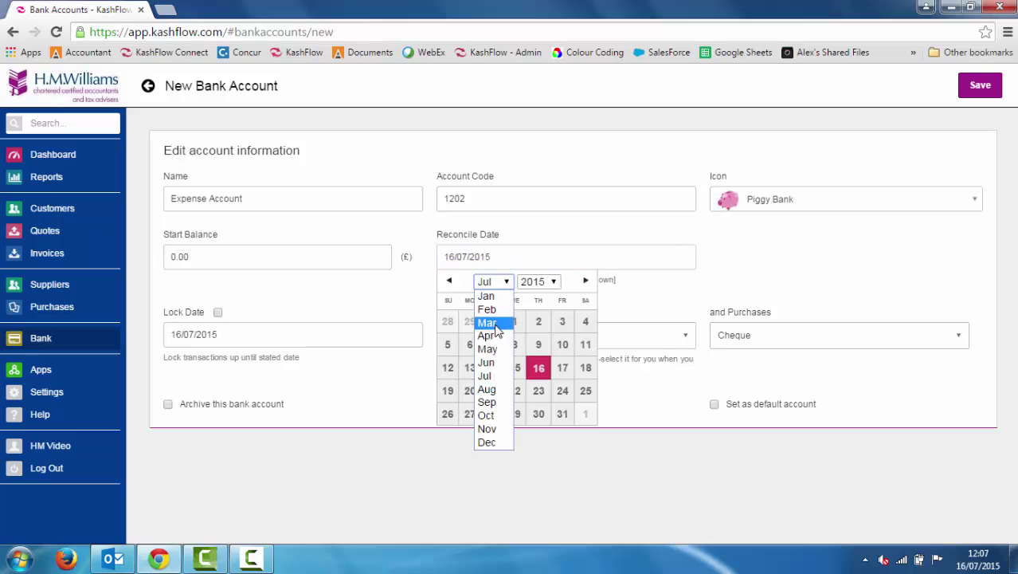
pyautogui.click(493, 322)
pyautogui.click(451, 323)
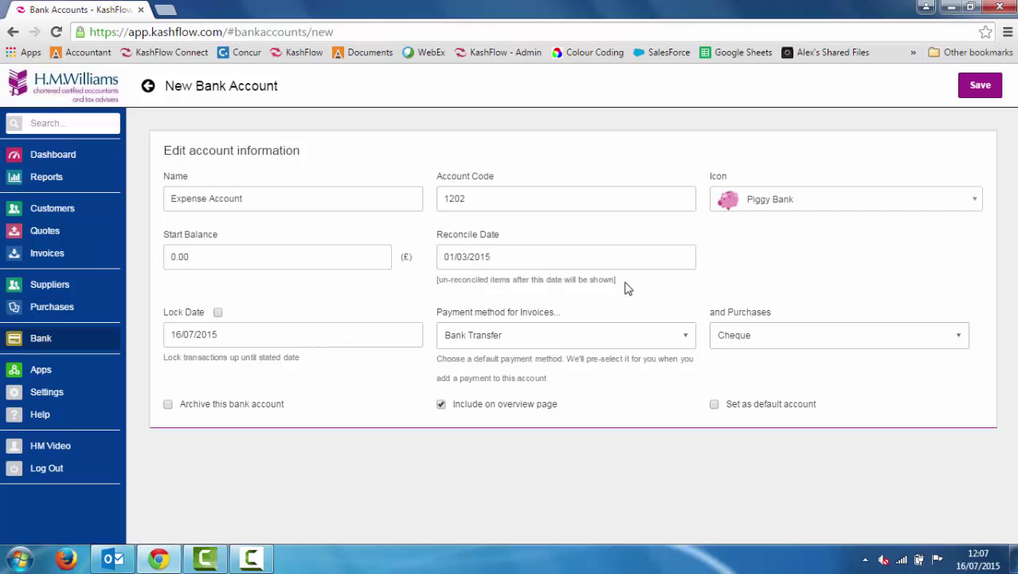
pyautogui.click(967, 94)
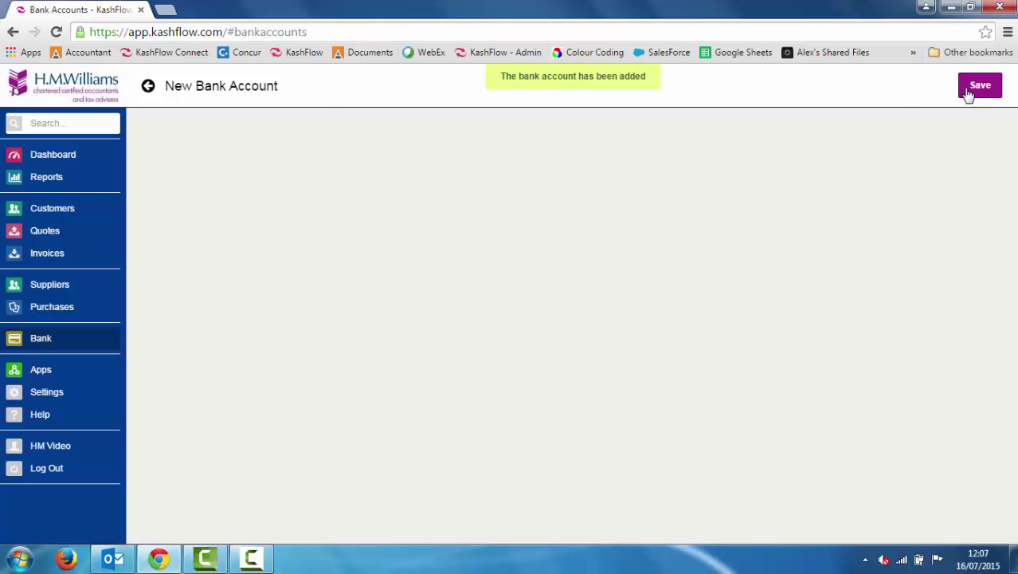
# Step: Check the Expense Account in the bank accounts list and on the dashboard
pyautogui.scroll(-3, 1016, 162)
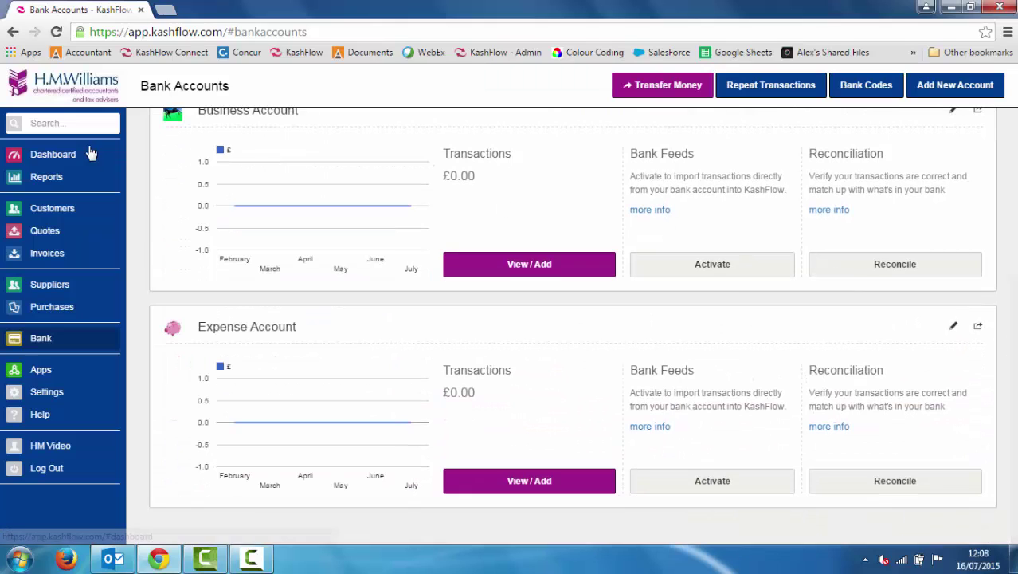
pyautogui.click(54, 157)
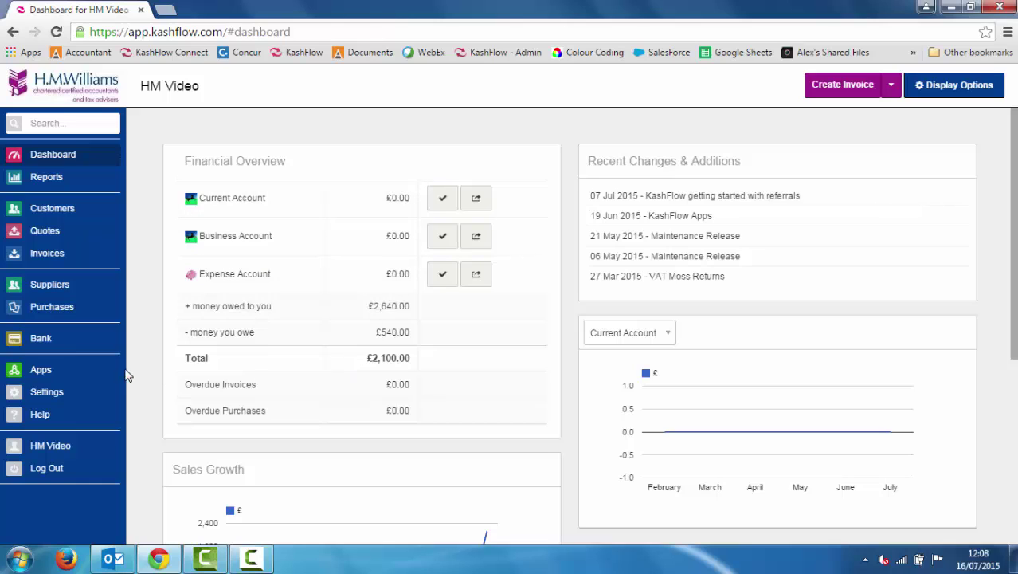
# Step: Open the Current Account's transactions and assign the code 7400 - Travel to a new transaction
pyautogui.click(35, 345)
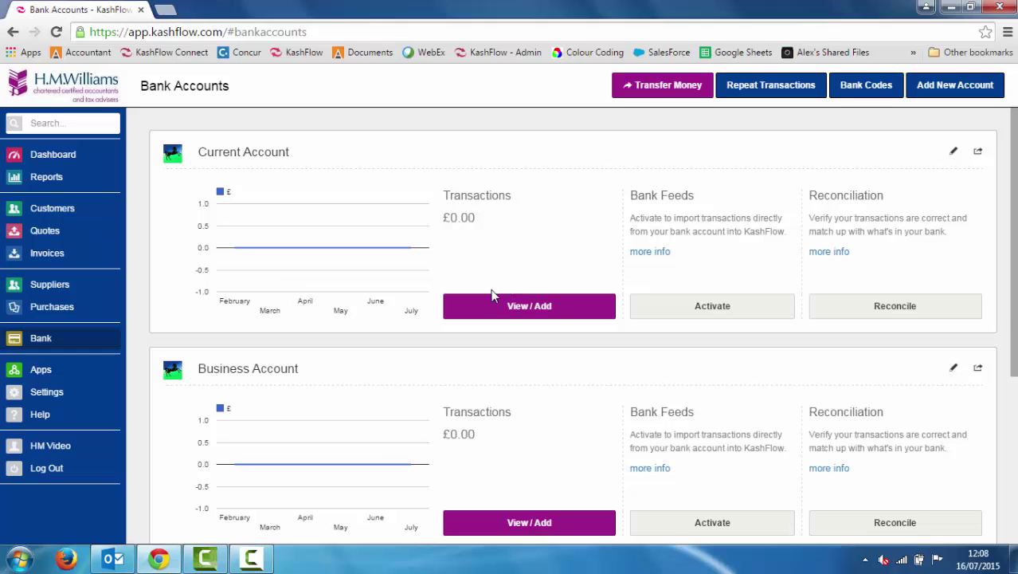
pyautogui.click(513, 310)
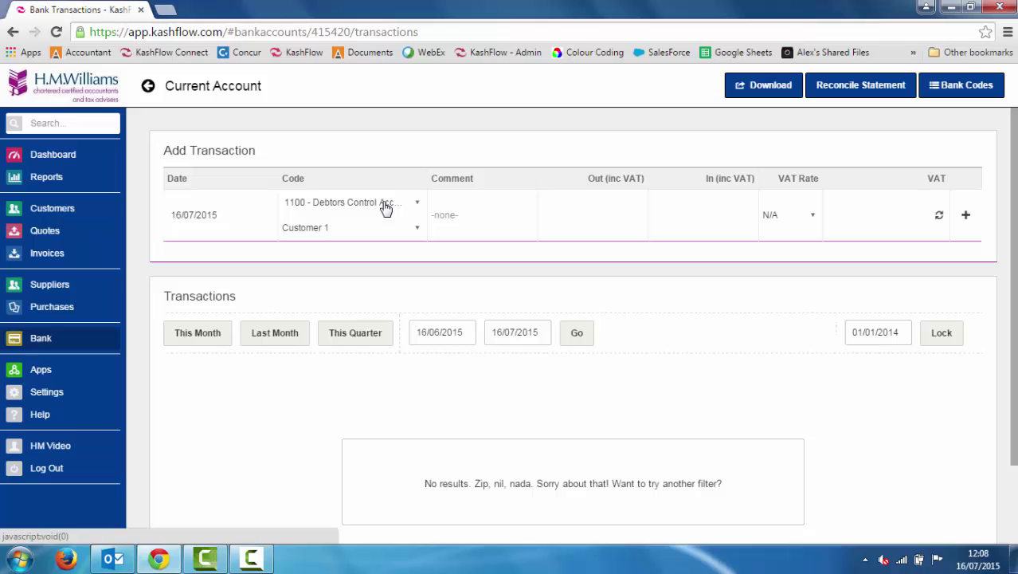
pyautogui.click(257, 219)
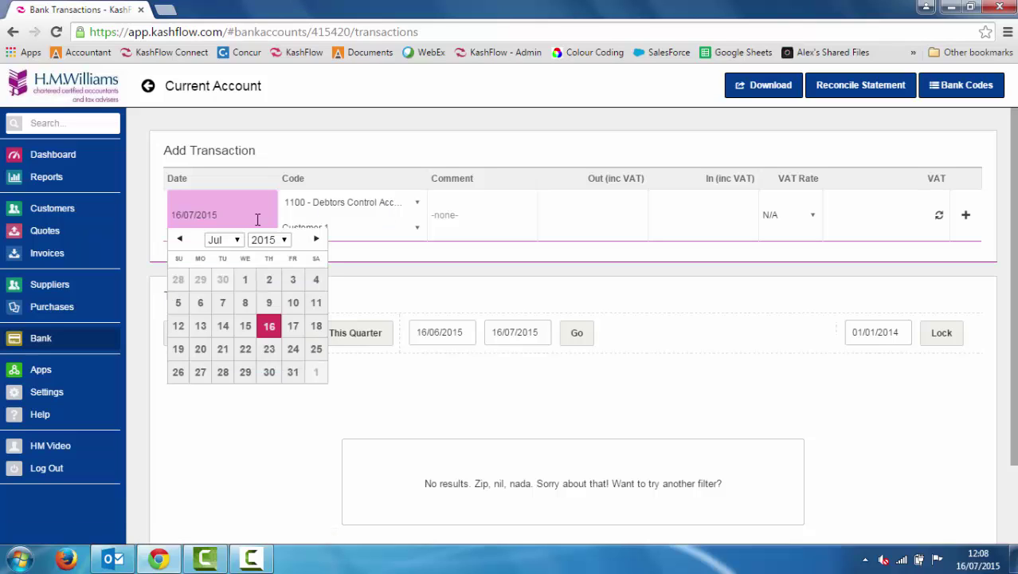
pyautogui.click(353, 204)
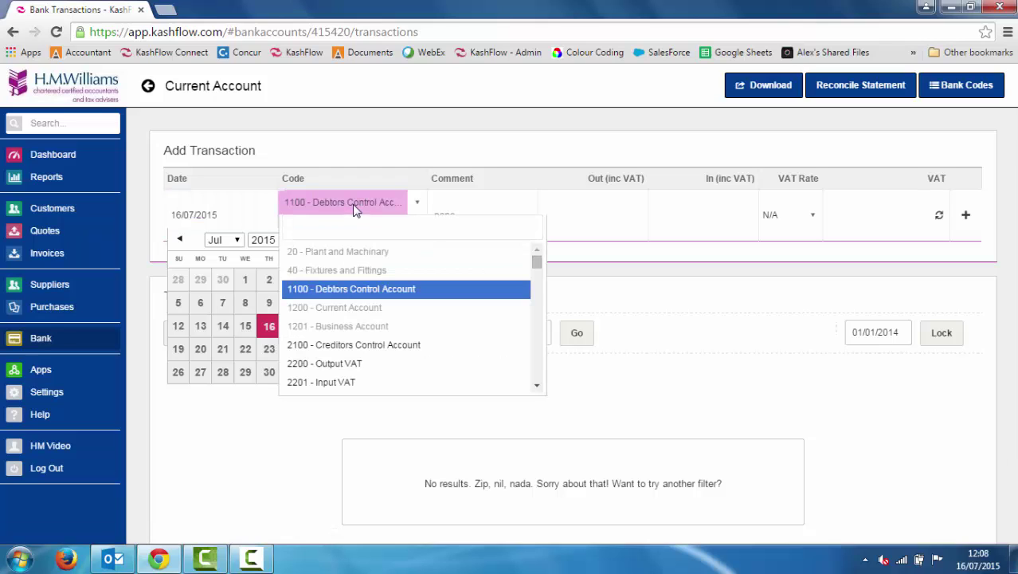
pyautogui.write('trav')
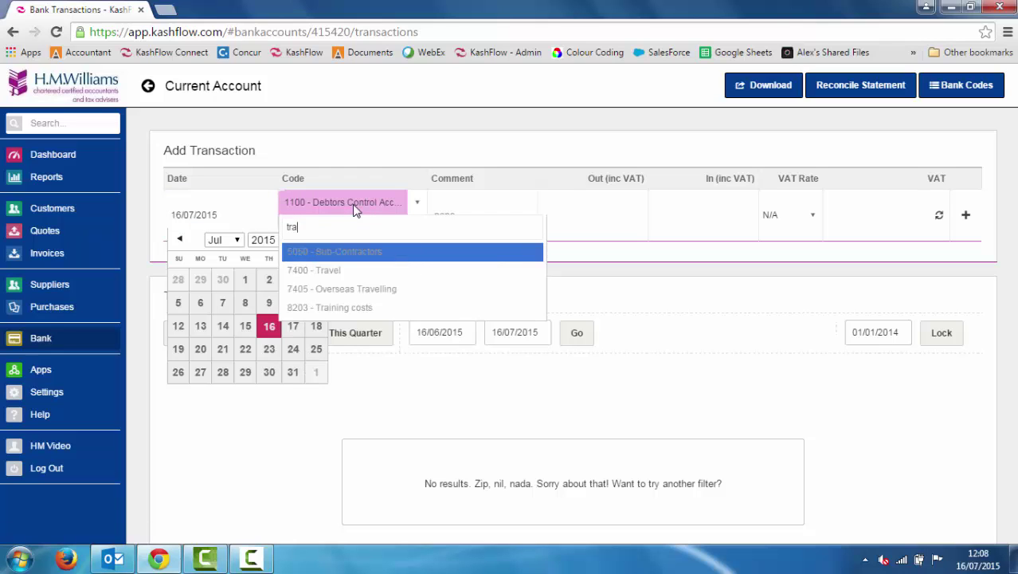
pyautogui.press('BackSpace')
pyautogui.press('BackSpace')
pyautogui.write('av')
pyautogui.click(336, 253)
# Step: Enter the comment Train to Leeds, 150 going out and a 20% VAT rate, and add the travel transaction
pyautogui.click(427, 205)
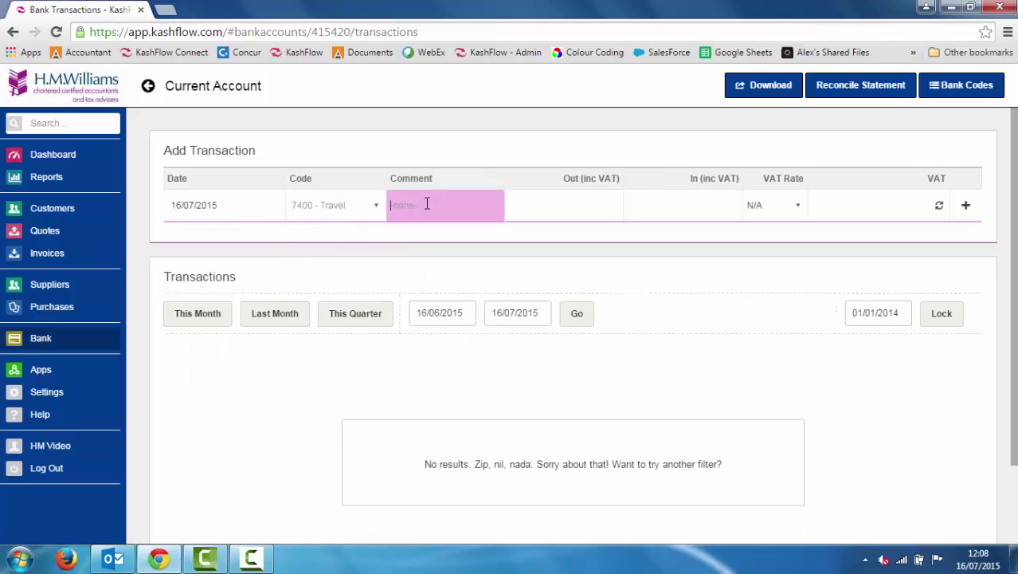
pyautogui.write('Traing')
pyautogui.press('Tab')
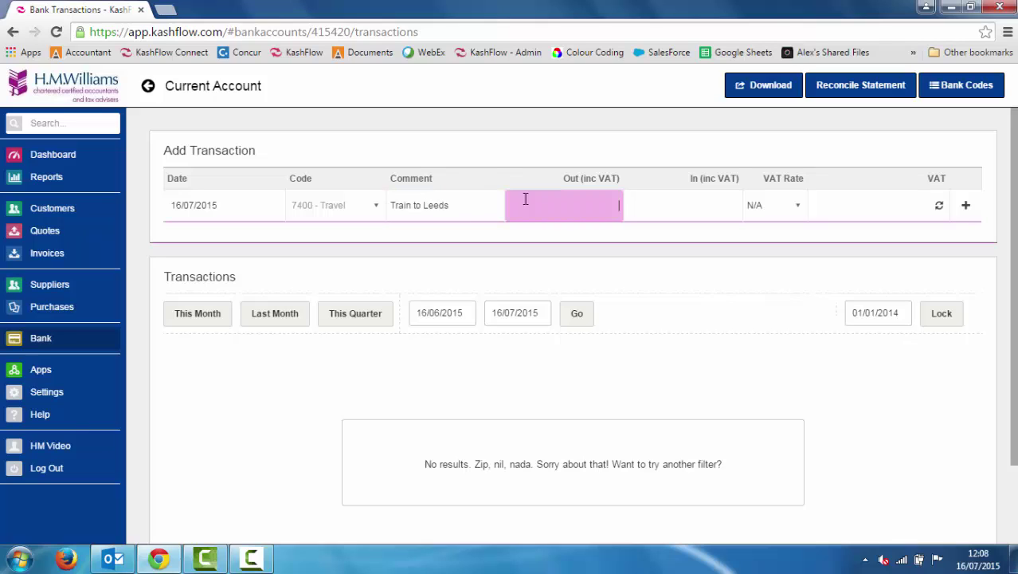
pyautogui.press('Tab')
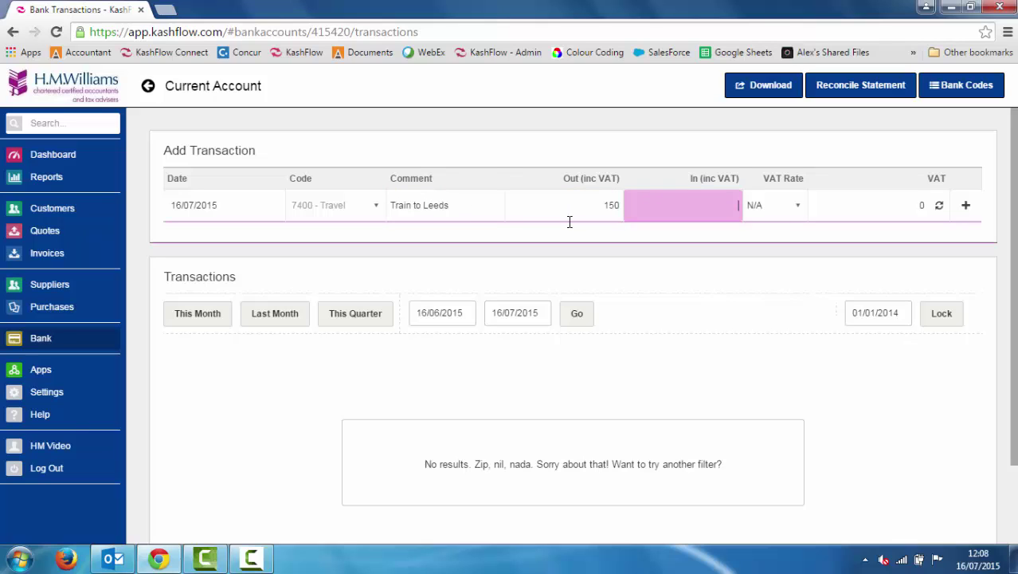
pyautogui.press('Tab')
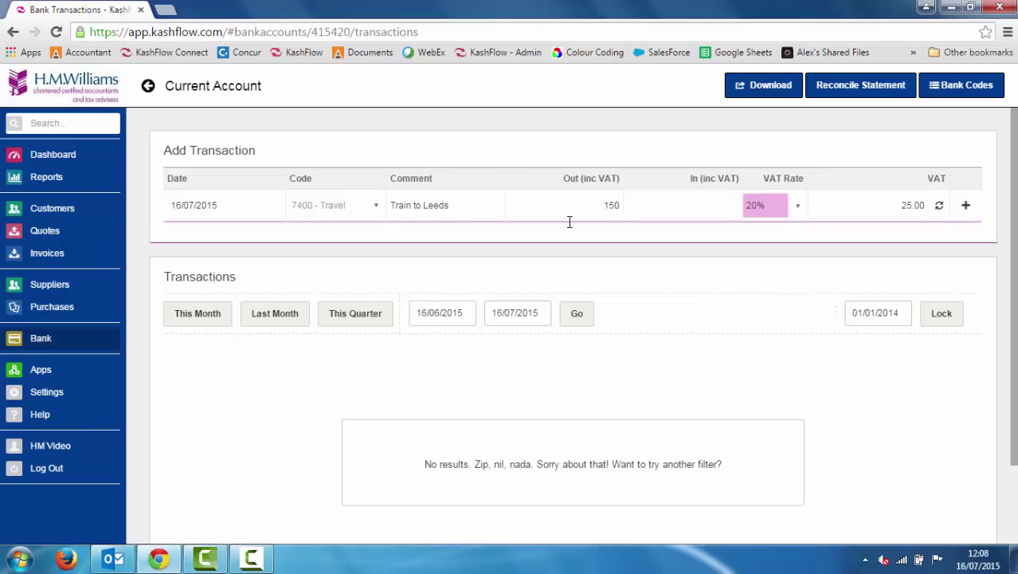
pyautogui.click(966, 209)
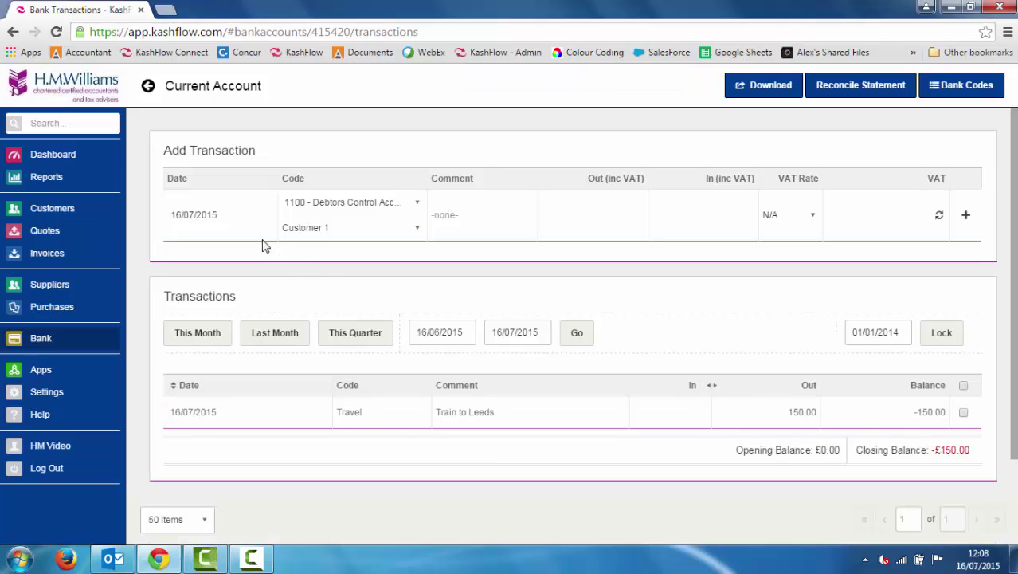
# Step: Date the next transaction 13/07/2015 and assign it the code 7903 - Interest Received
pyautogui.click(243, 216)
pyautogui.click(204, 325)
pyautogui.click(369, 203)
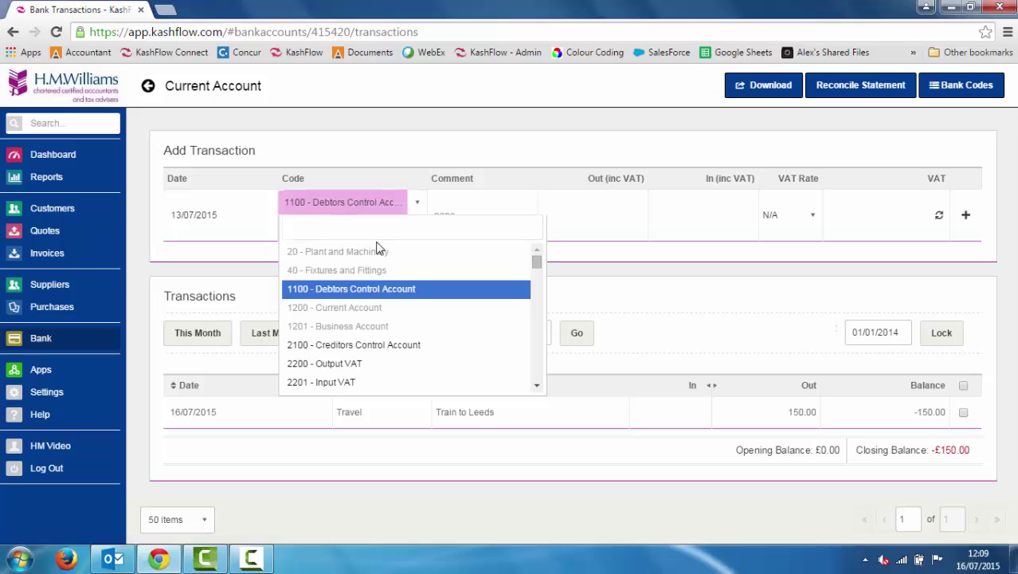
pyautogui.write('inter')
pyautogui.click(371, 291)
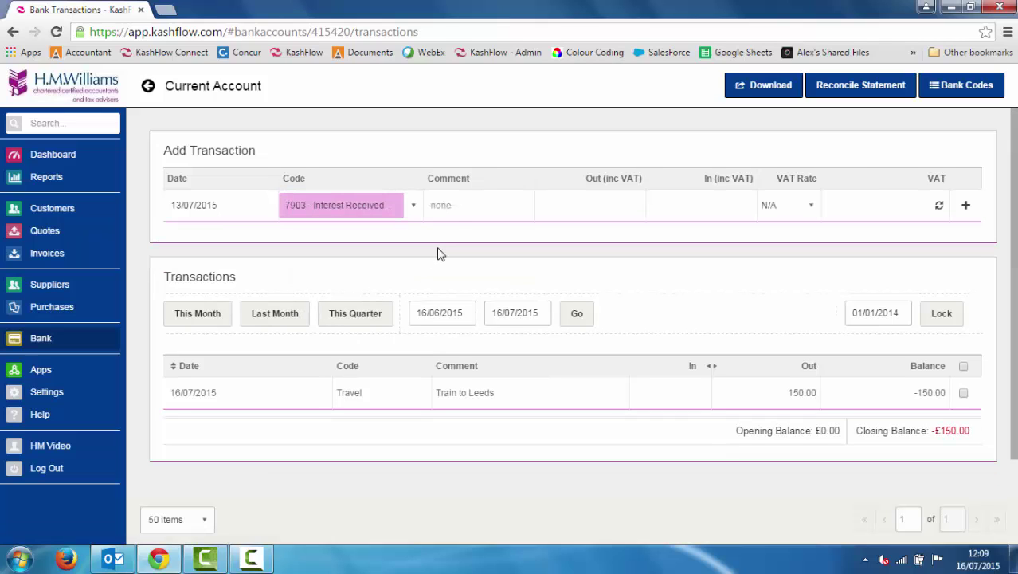
# Step: Enter the comment Interest Recevied and 8 coming in, and add the interest transaction
pyautogui.click(457, 200)
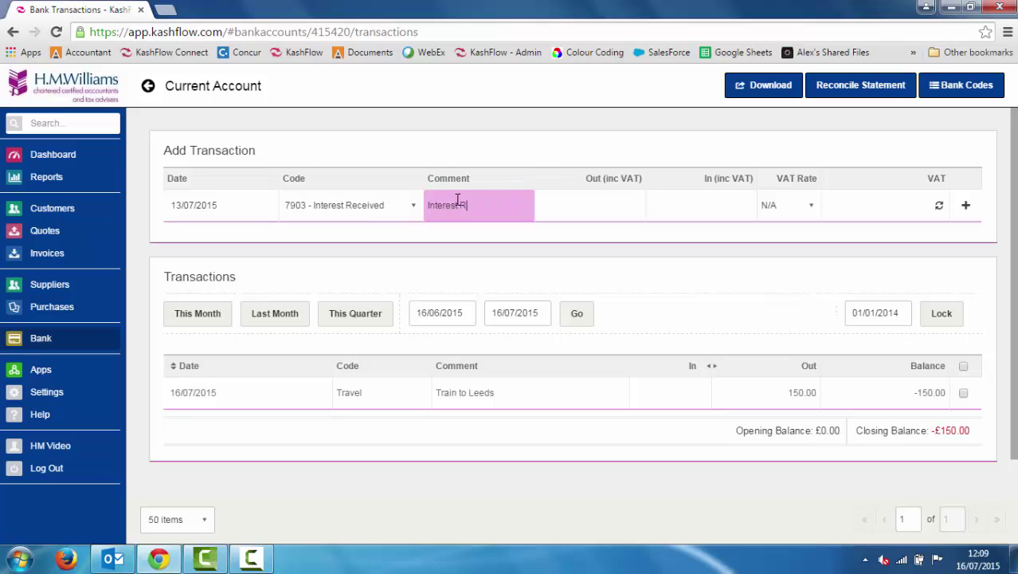
pyautogui.press('Tab')
pyautogui.press('Tab')
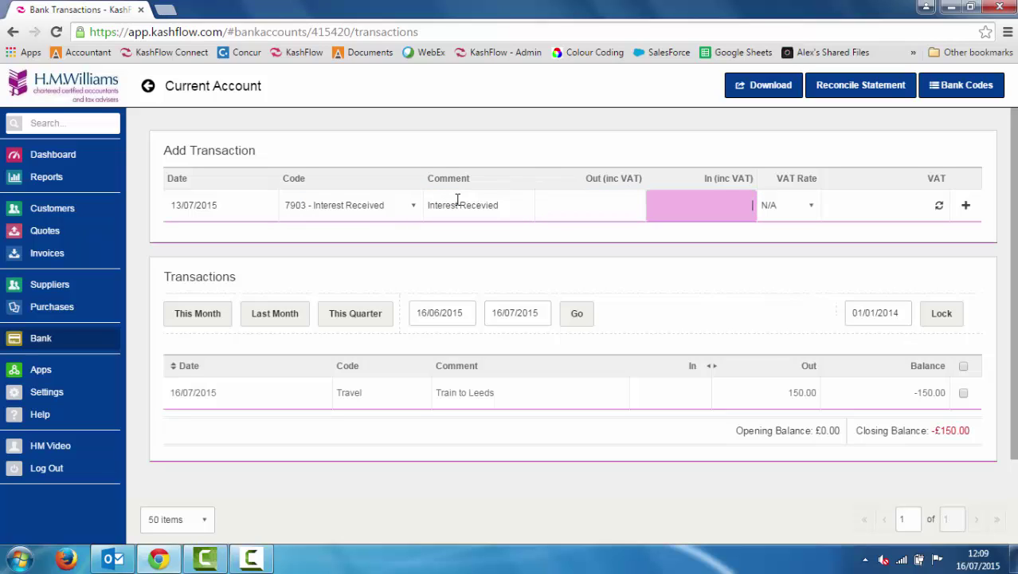
pyautogui.press('Tab')
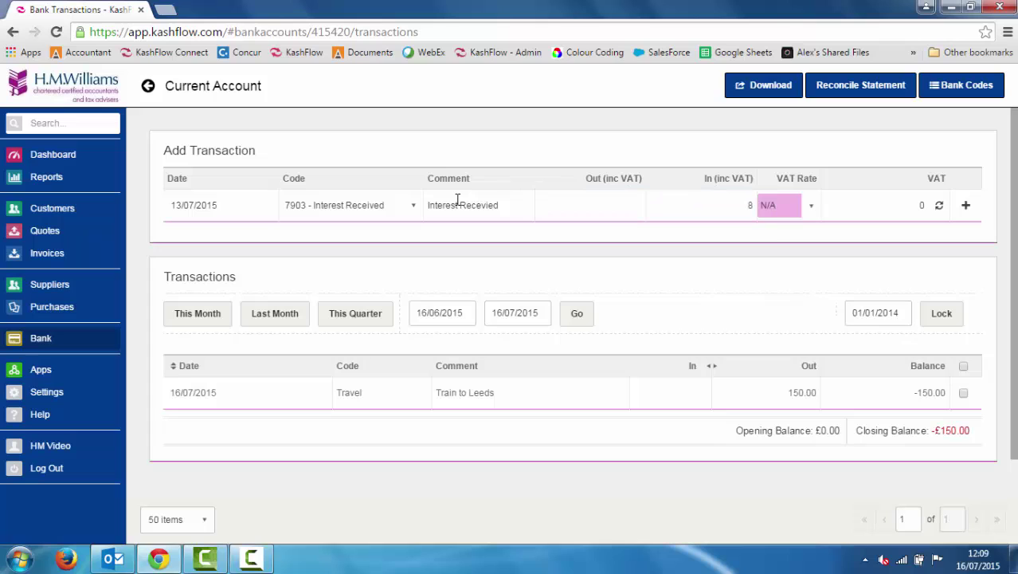
pyautogui.press('Tab')
pyautogui.click(967, 207)
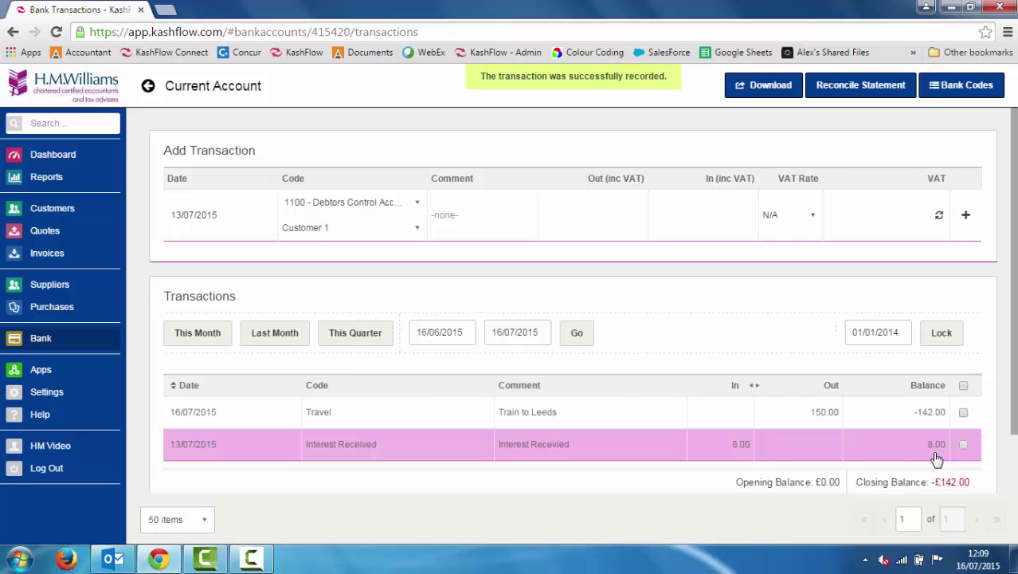
# Step: Open the Train to Leeds transaction to review its details and save it with its existing values
pyautogui.scroll(-2, 1015, 464)
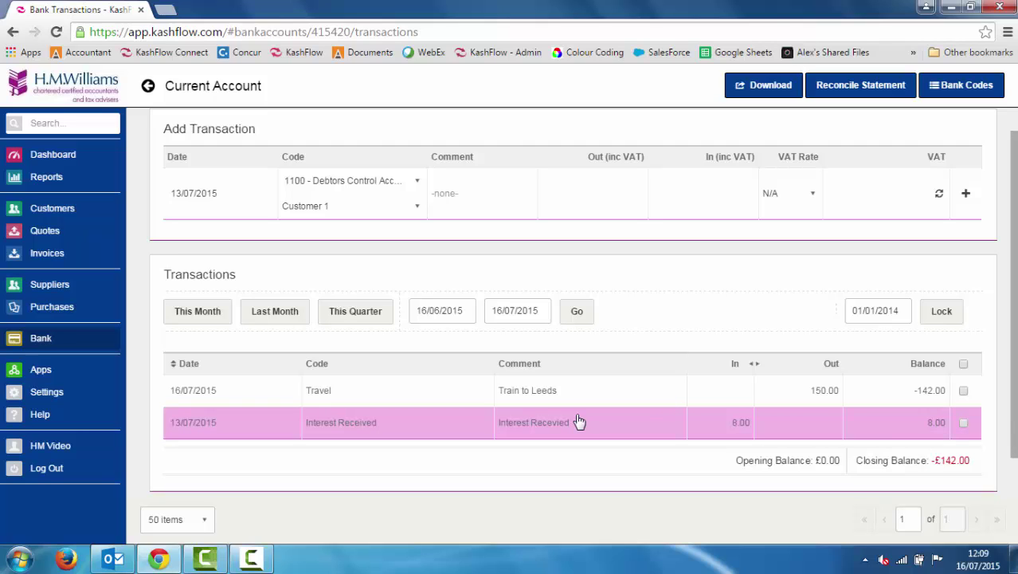
pyautogui.click(543, 396)
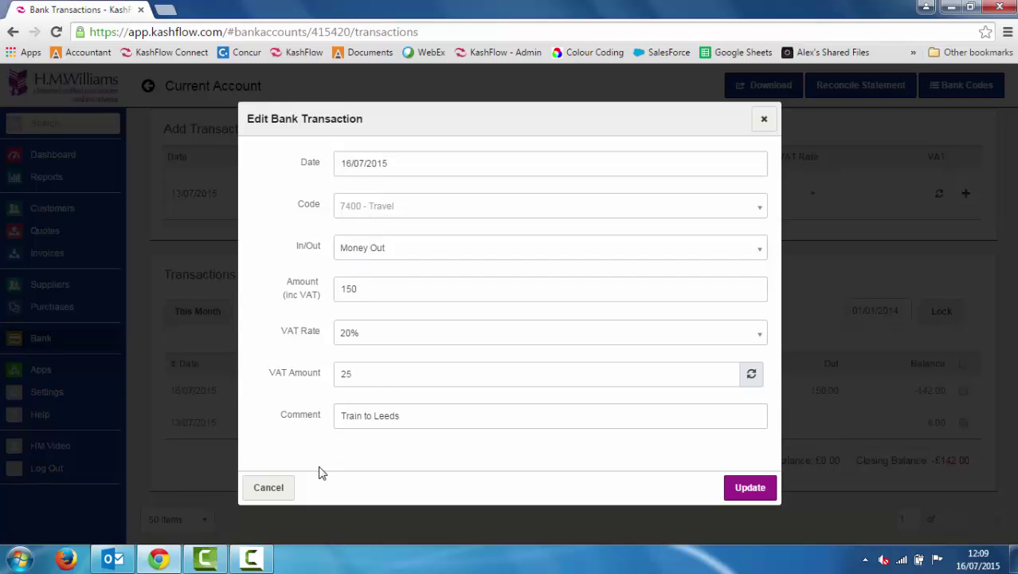
pyautogui.click(747, 493)
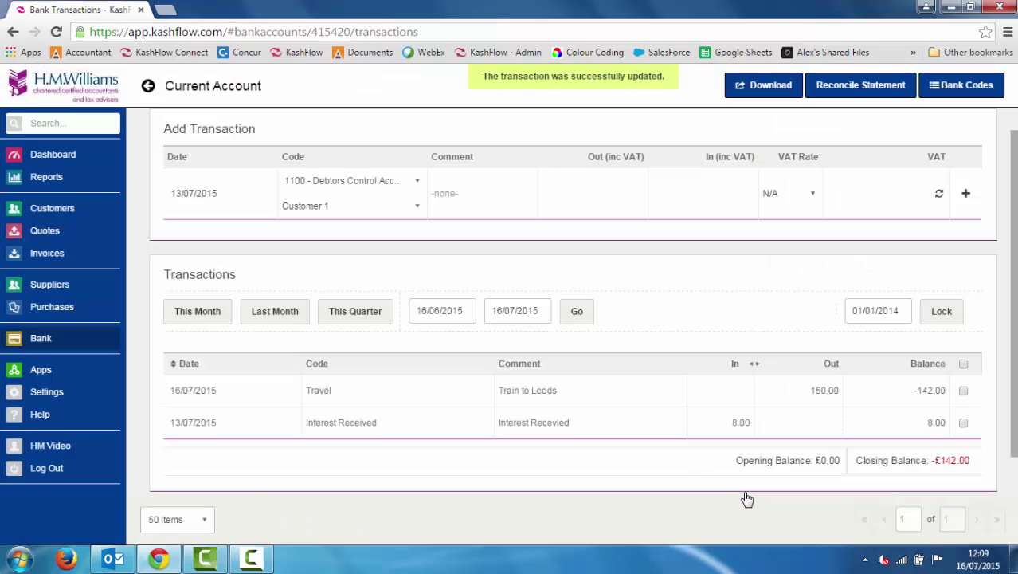
# Step: Review the account balances in the bank accounts overview and the dashboard's financial overview, and return to the bank accounts
pyautogui.click(40, 338)
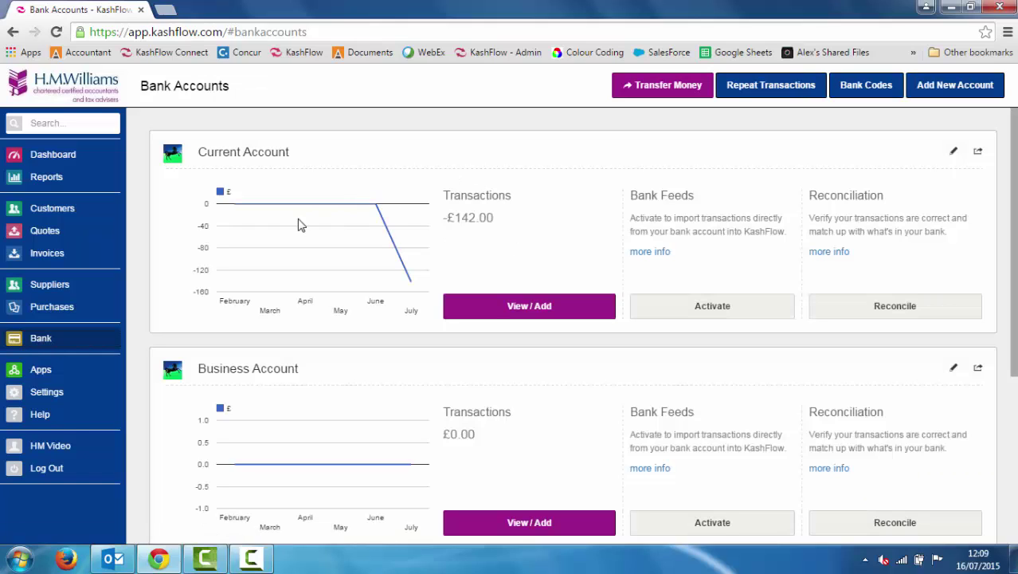
pyautogui.click(39, 159)
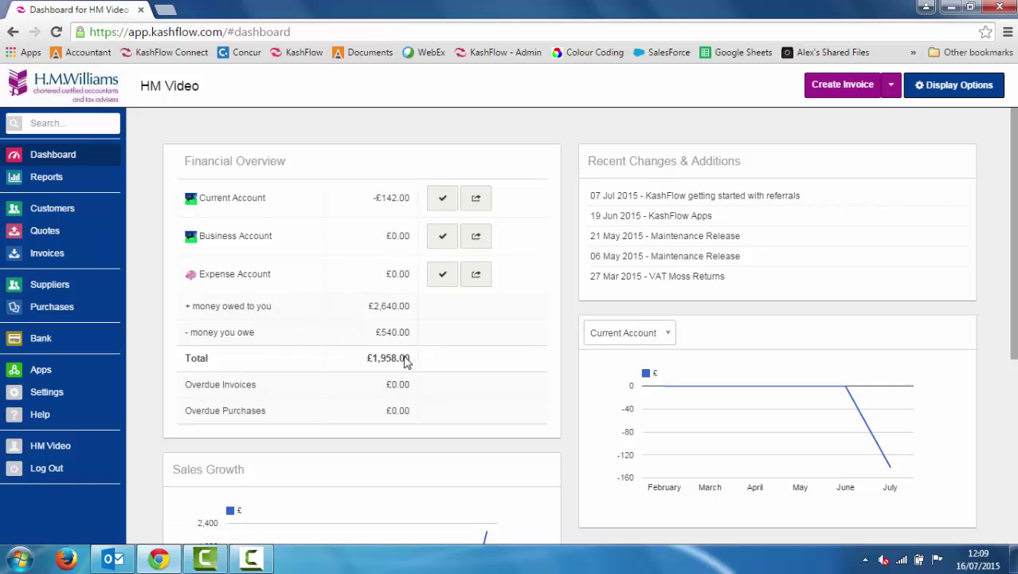
pyautogui.click(39, 339)
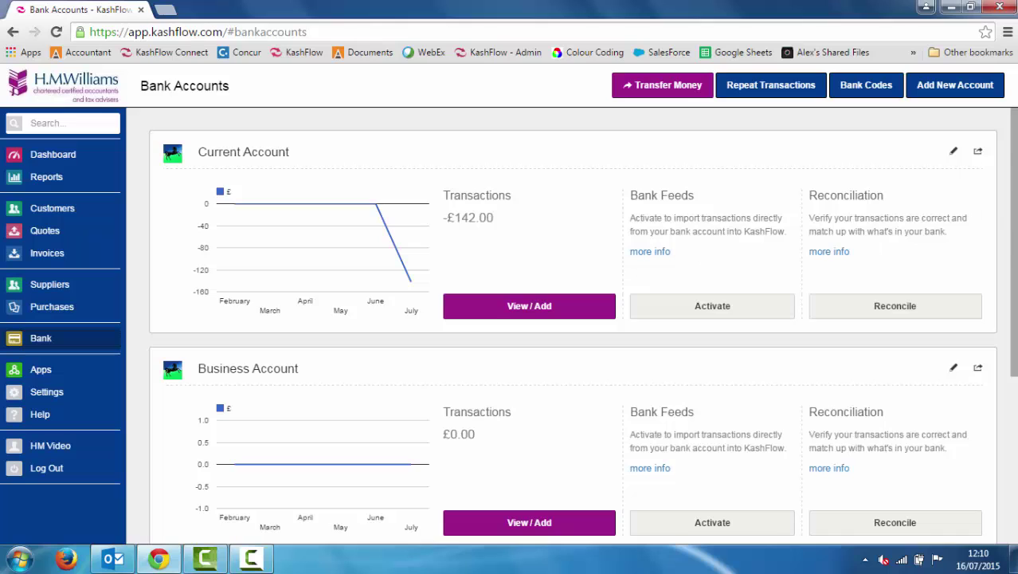
# Step: Look through the banks offered for the Business Account's bank feed, view the Lloyds (UK) login form, and return to the bank accounts
pyautogui.scroll(-1, 869, 319)
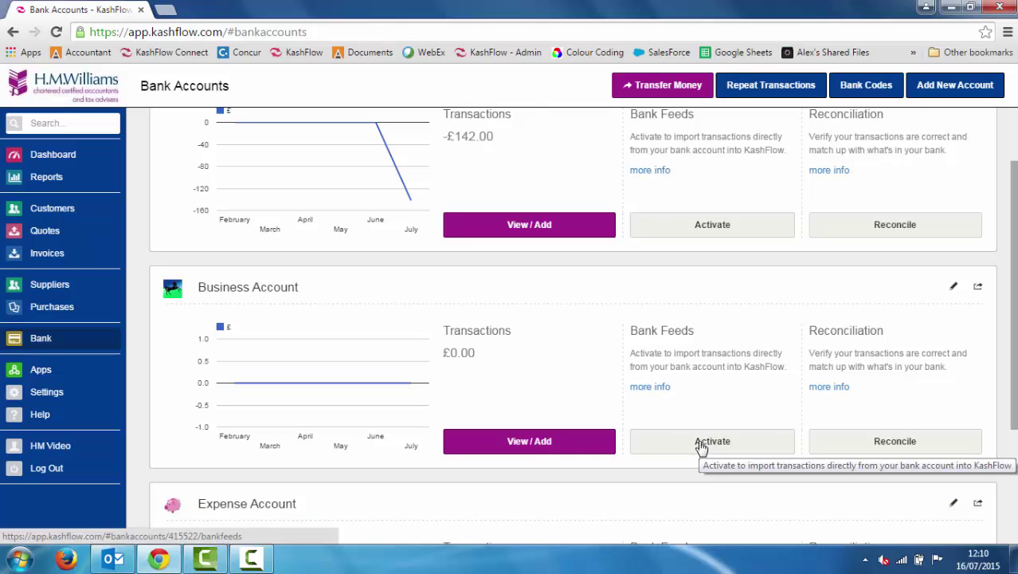
pyautogui.click(702, 448)
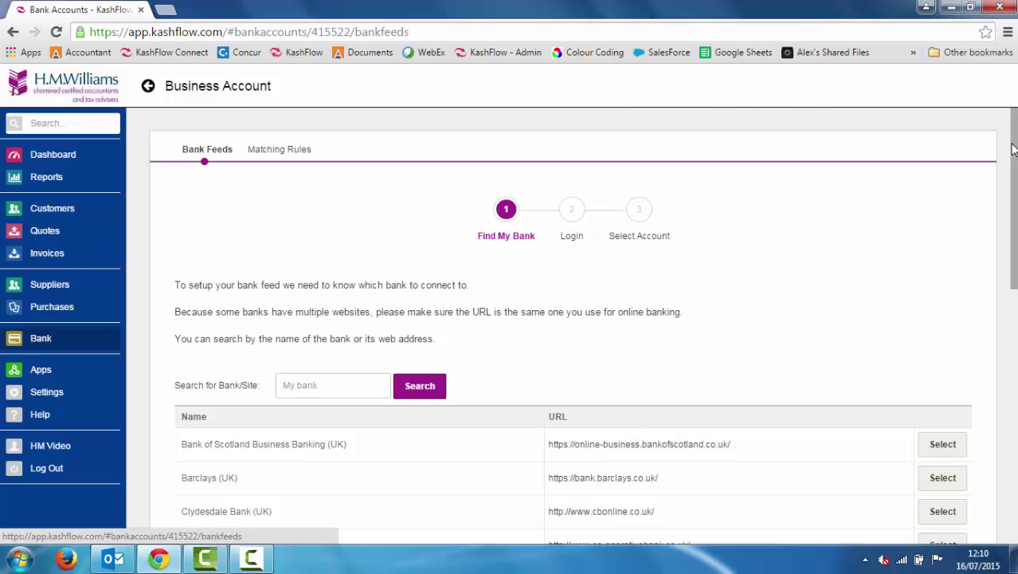
pyautogui.moveTo(1012, 150); pyautogui.dragTo(1017, 334)
pyautogui.scroll(3, 1001, 268)
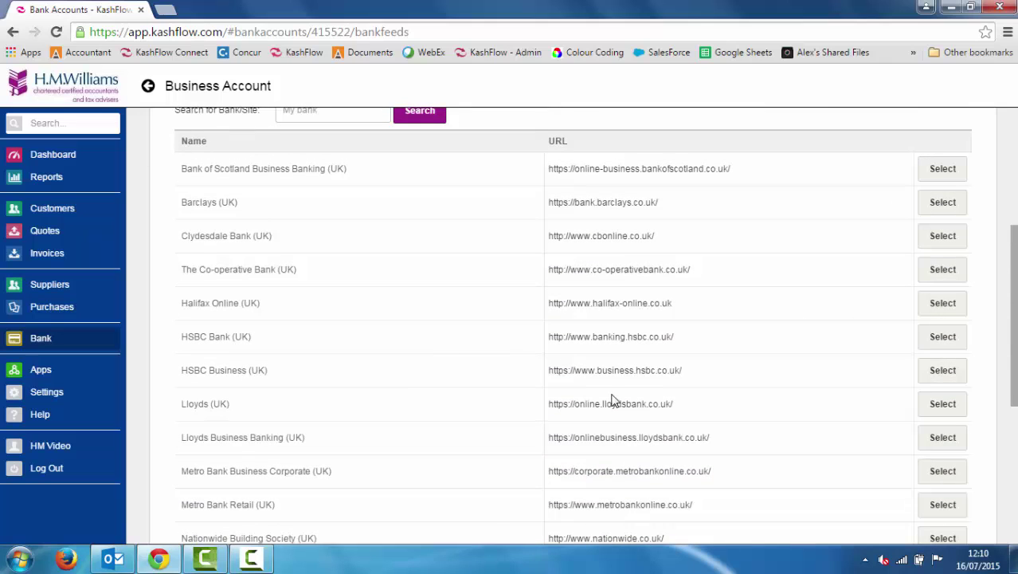
pyautogui.click(944, 404)
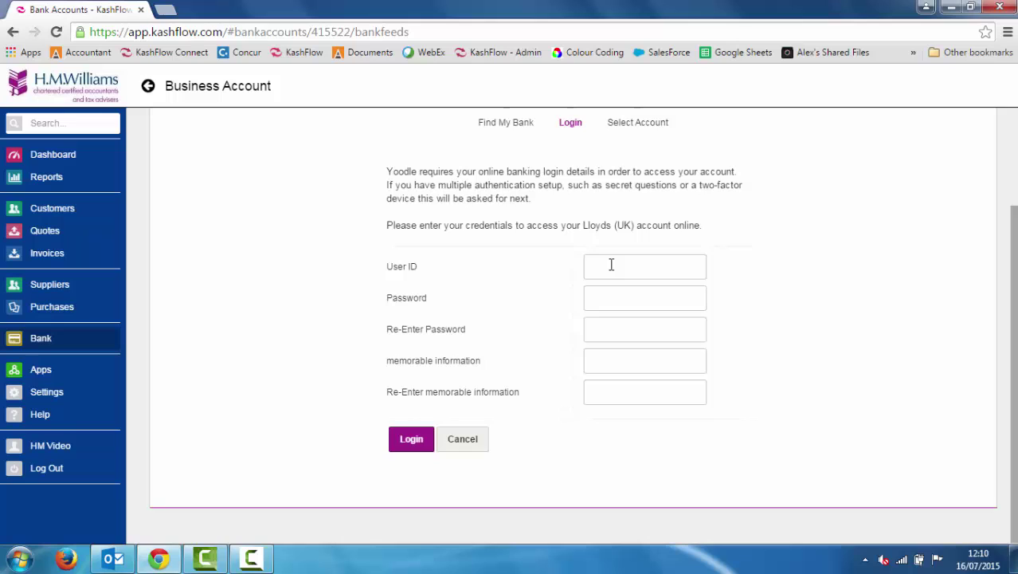
pyautogui.moveTo(1011, 330); pyautogui.dragTo(996, 229)
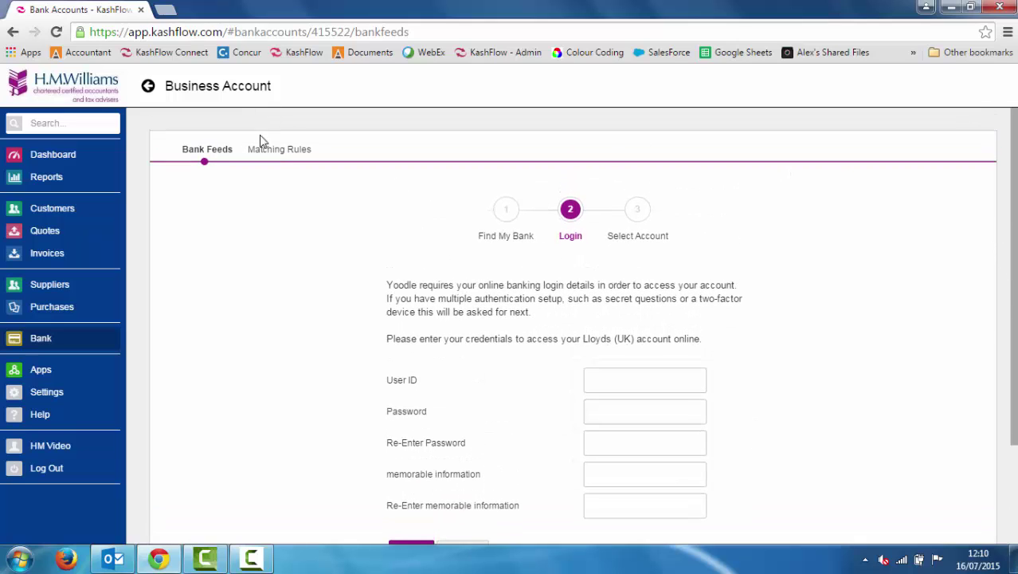
pyautogui.click(148, 87)
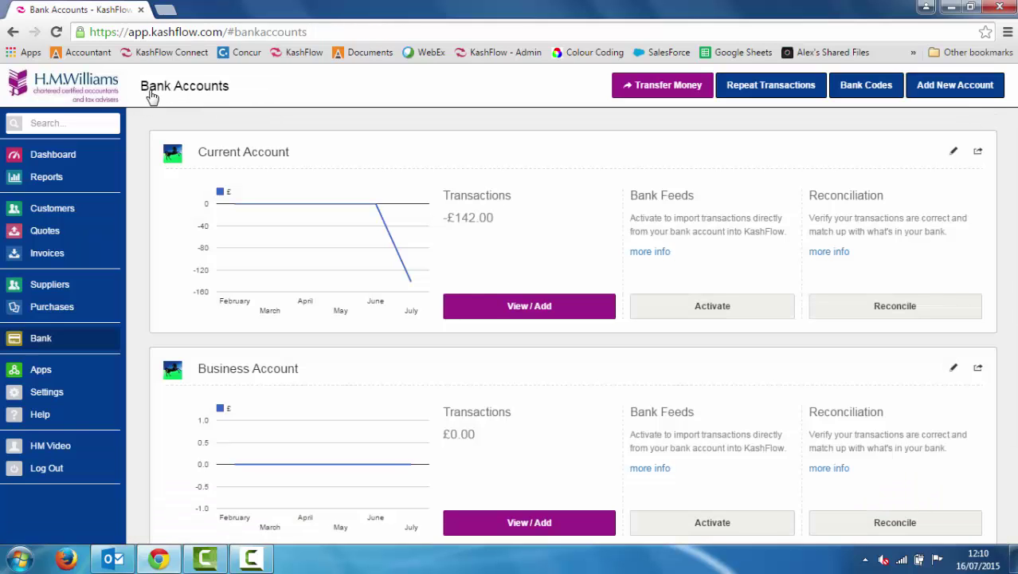
# Step: Start activating the Business Account's bank feed, search for the bank "dag site" and select Dag Site
pyautogui.click(757, 529)
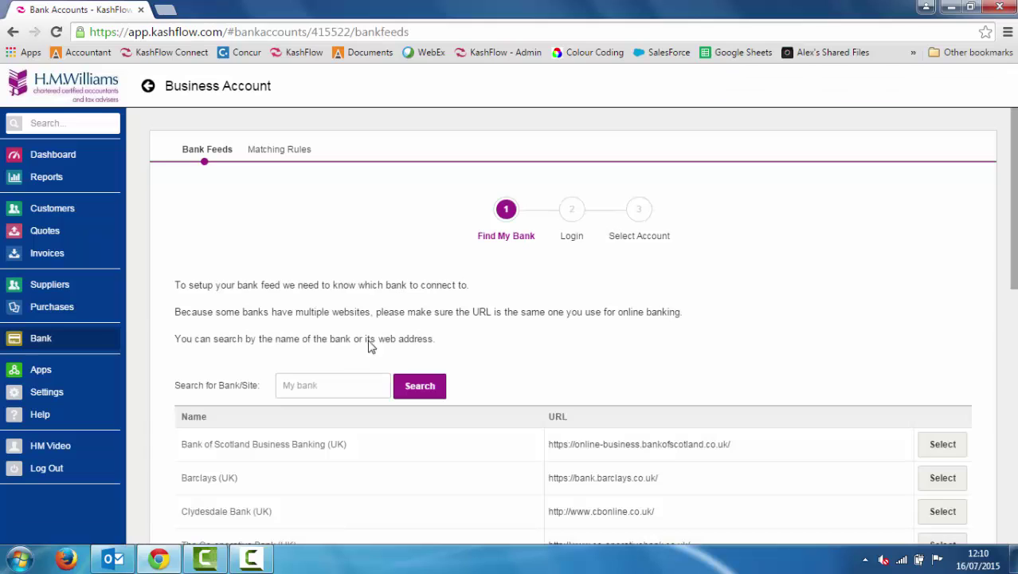
pyautogui.click(338, 380)
pyautogui.write('dag site')
pyautogui.press('Return')
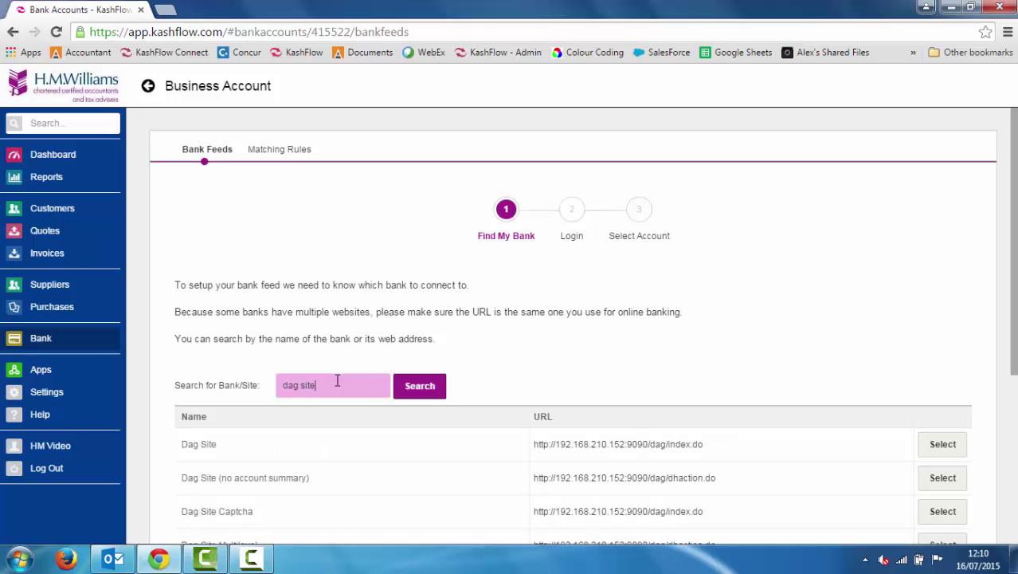
pyautogui.click(952, 444)
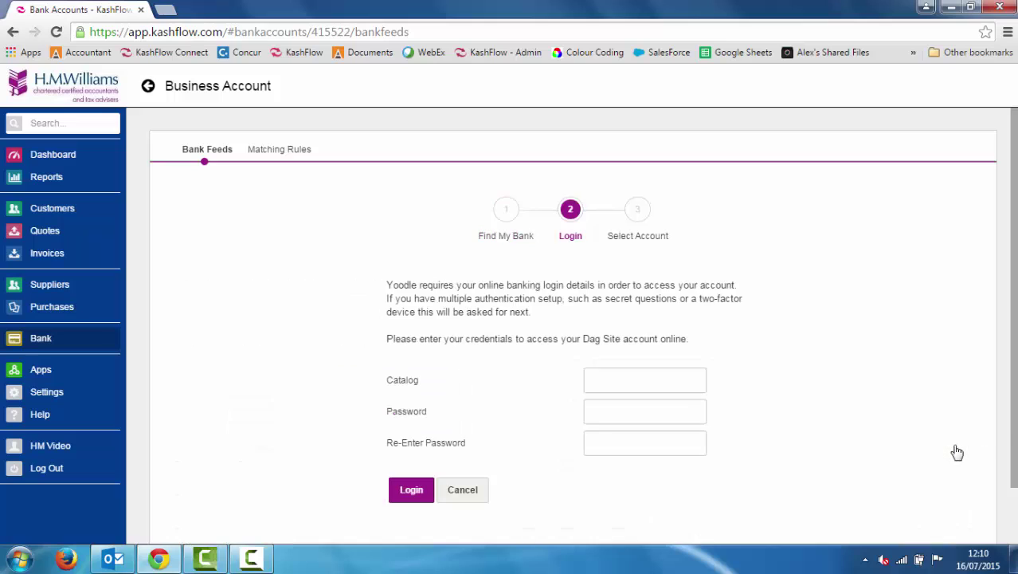
# Step: Log in to Dag Site with the catalog ID and the password entered twice, and link the KashFlow Test Current Account to the Business Account
pyautogui.click(617, 387)
pyautogui.write('KashFlowBank.')
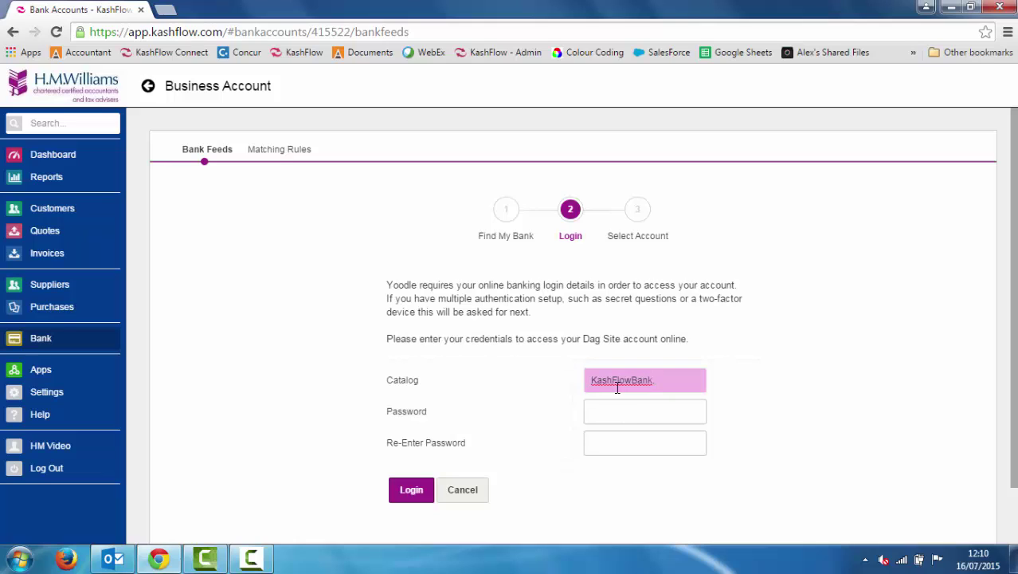
pyautogui.write(' site16441.1')
pyautogui.moveTo(700, 382); pyautogui.dragTo(657, 379)
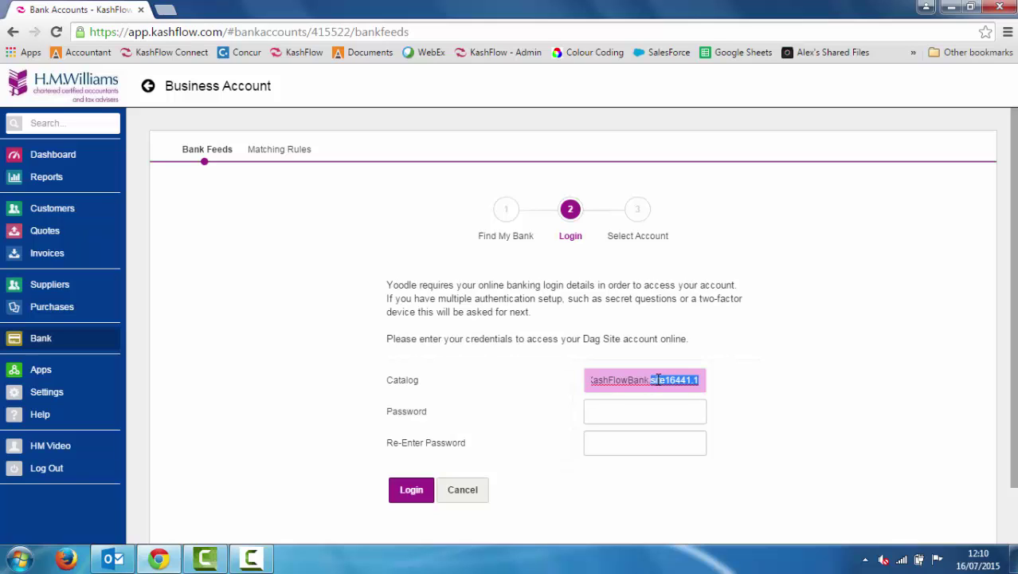
pyautogui.click(643, 409)
pyautogui.write('•••••••••••')
pyautogui.press('Tab')
pyautogui.write('•••••••••••')
pyautogui.click(416, 488)
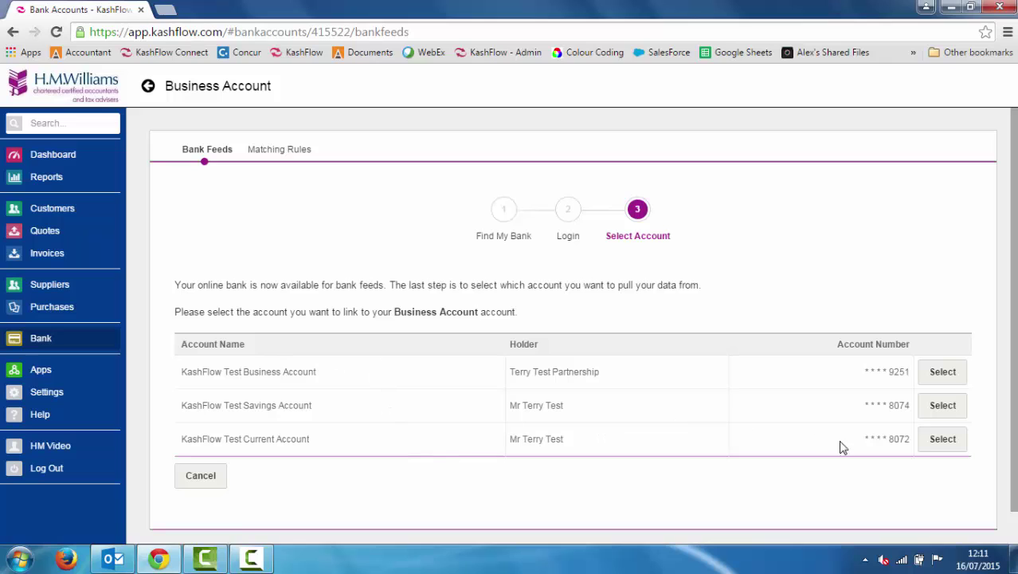
pyautogui.click(934, 448)
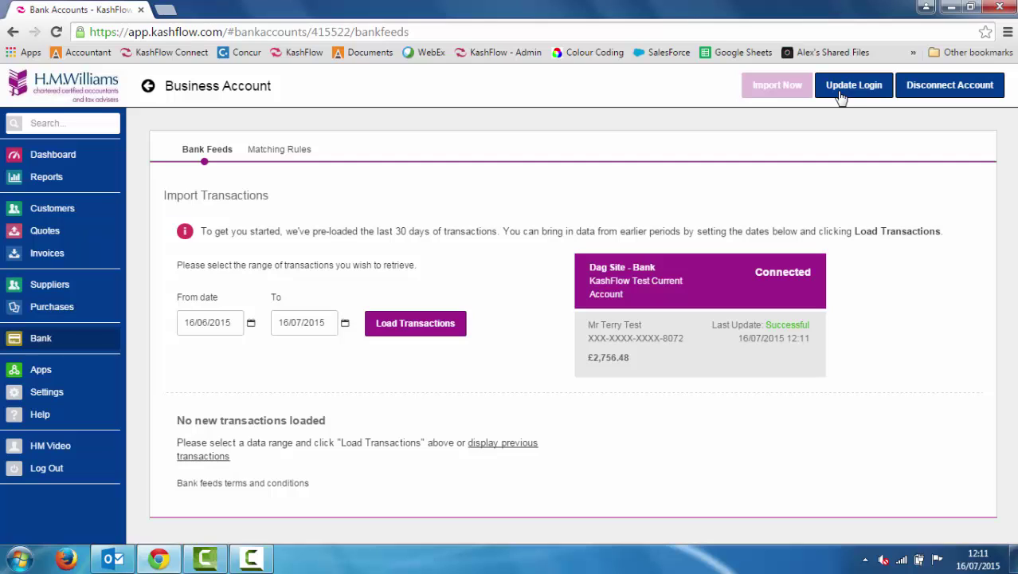
# Step: Set the start date of the bank feed import range to 01/04/2014
pyautogui.click(236, 322)
pyautogui.click(234, 348)
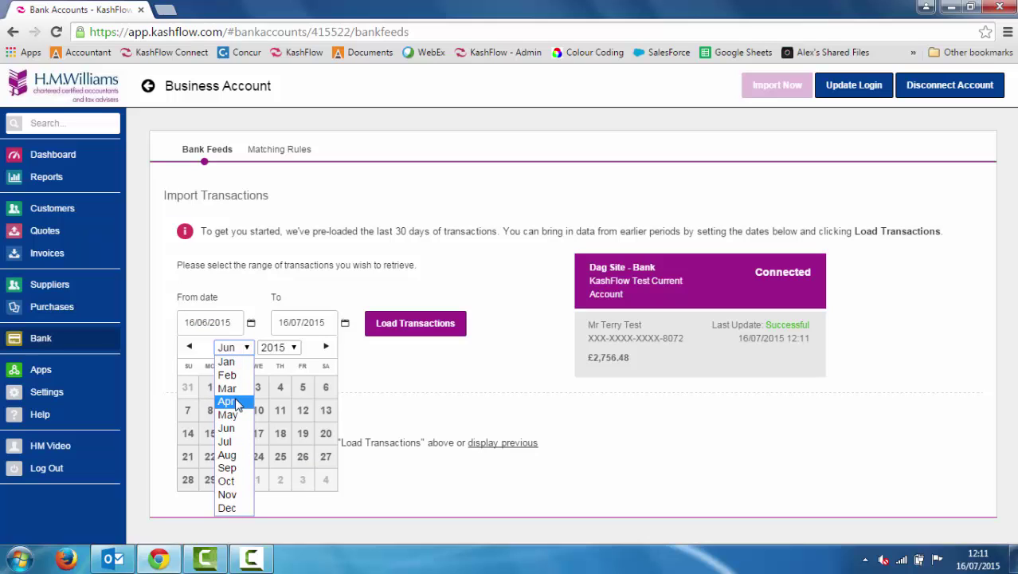
pyautogui.click(235, 401)
pyautogui.click(276, 347)
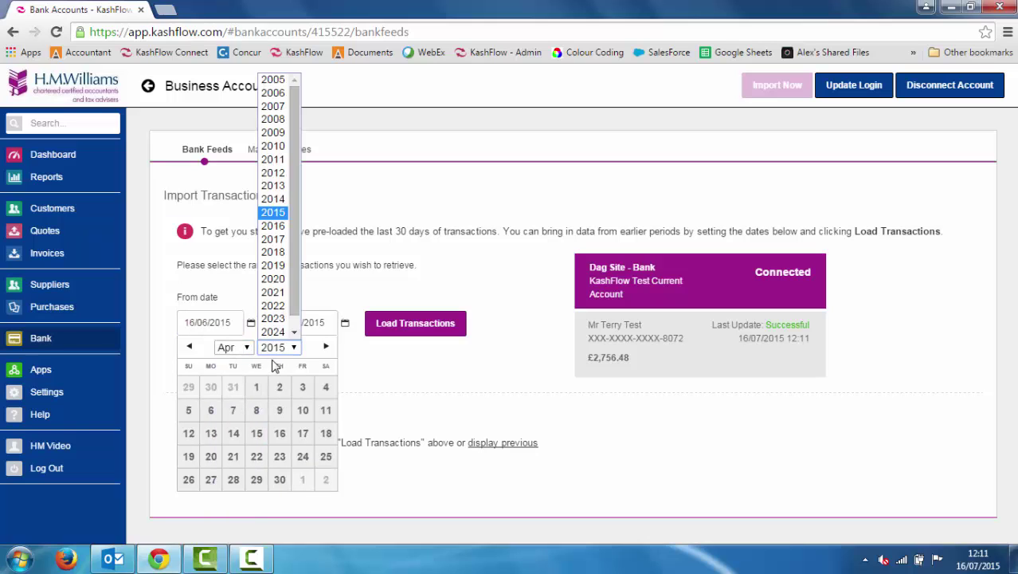
pyautogui.click(272, 199)
pyautogui.click(232, 387)
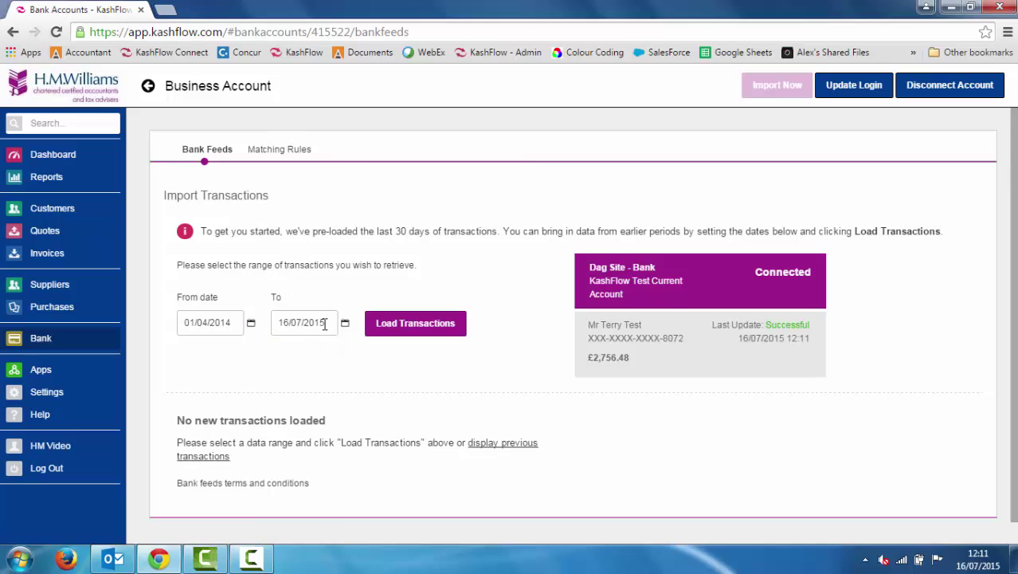
# Step: Set the import range's end date to 30/04/2015 and load the transactions
pyautogui.click(324, 324)
pyautogui.click(327, 347)
pyautogui.click(328, 401)
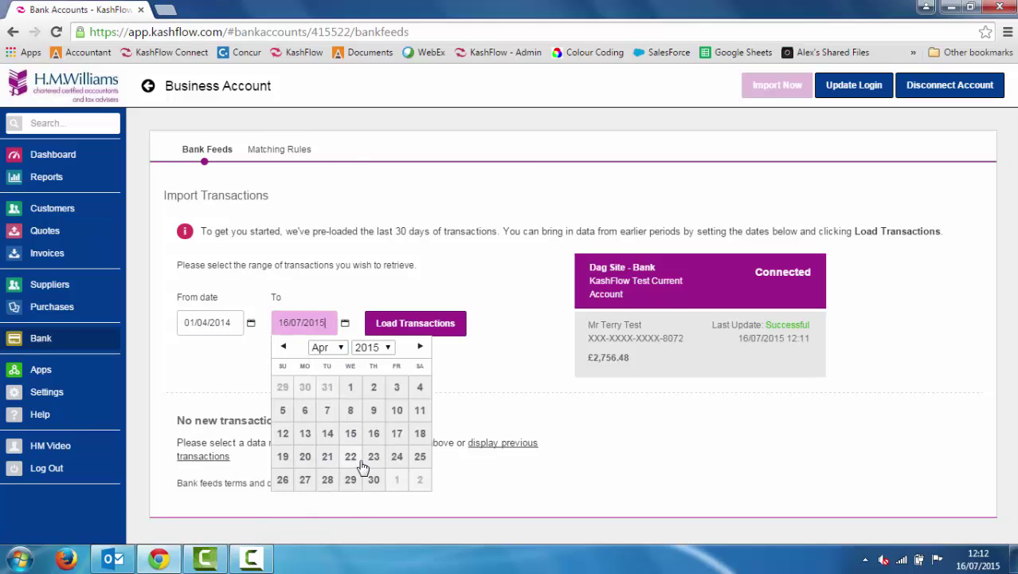
pyautogui.click(372, 479)
pyautogui.click(413, 326)
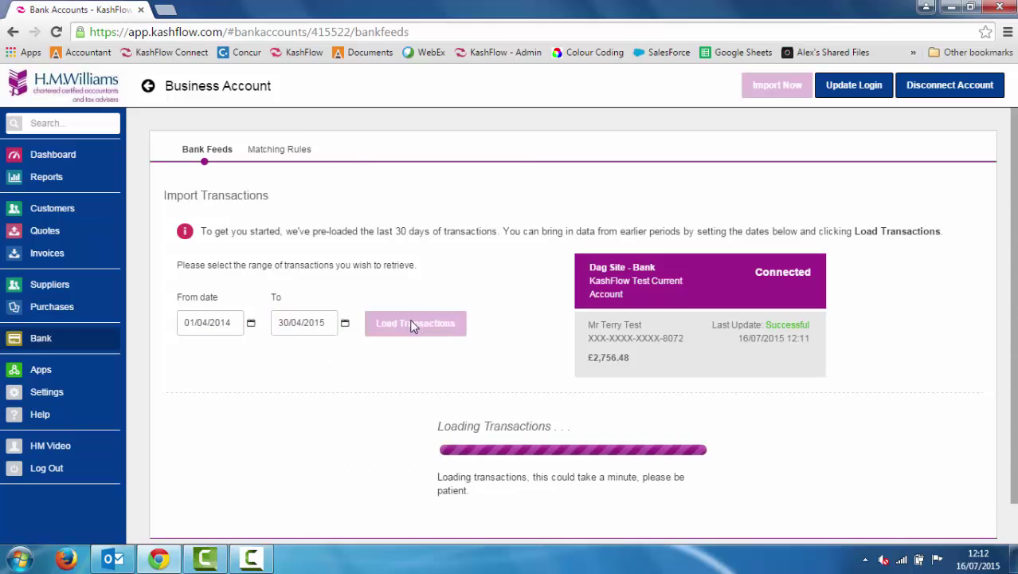
# Step: Correct the import range's end date to 30/04/2014 and load the transactions again
pyautogui.click(328, 322)
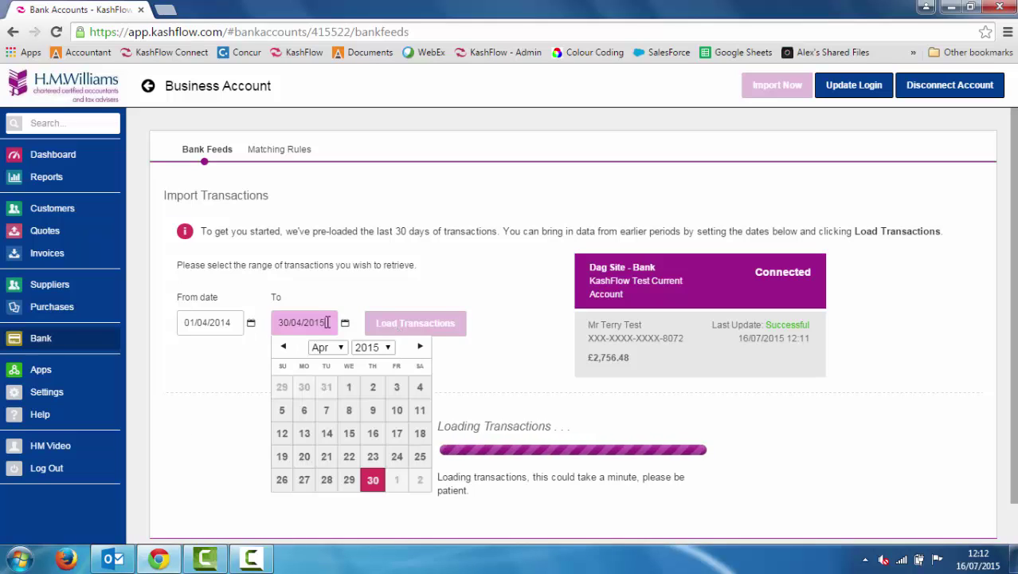
pyautogui.click(372, 347)
pyautogui.click(372, 360)
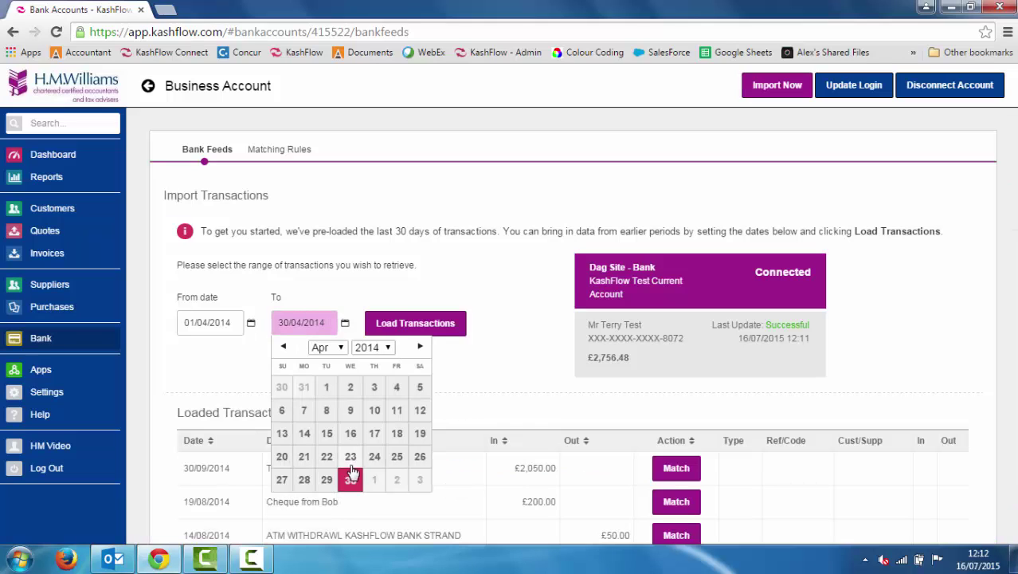
pyautogui.click(353, 473)
pyautogui.click(394, 331)
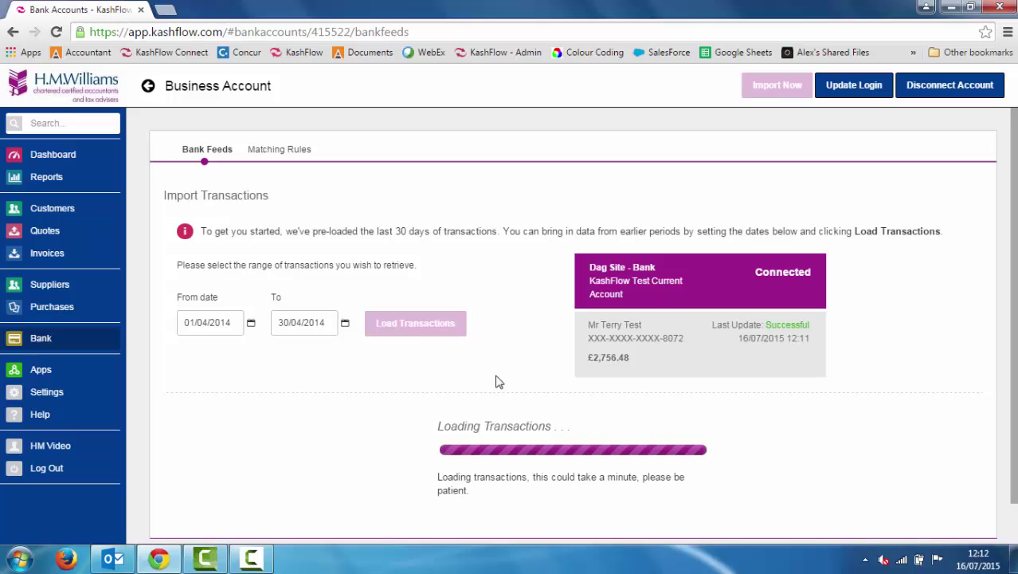
# Step: Start matching the loaded 01/04/2014 Interest entry, and choose to create a new transaction for it instead of assigning an existing one
pyautogui.scroll(-2, 528, 368)
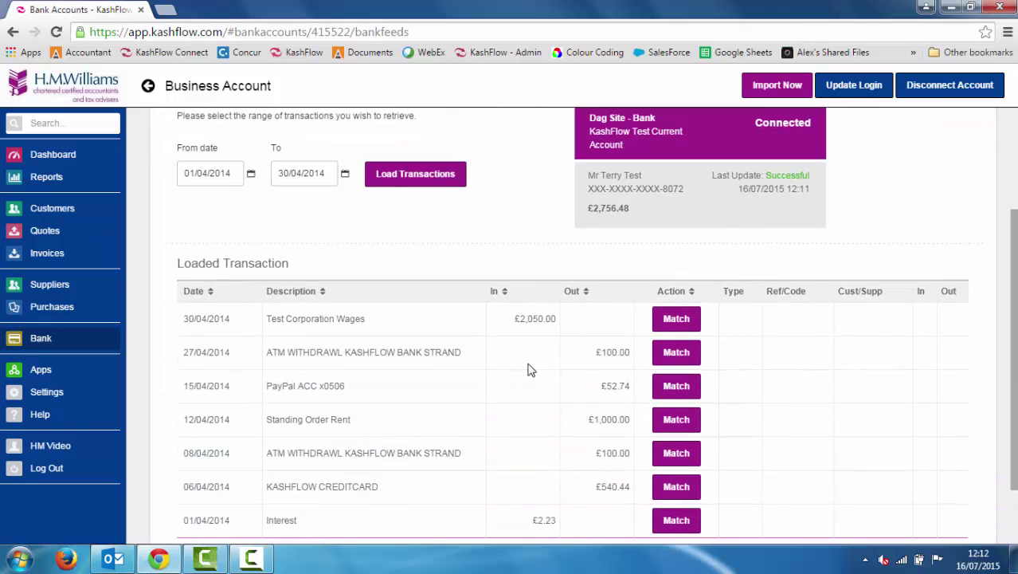
pyautogui.scroll(-1, 531, 370)
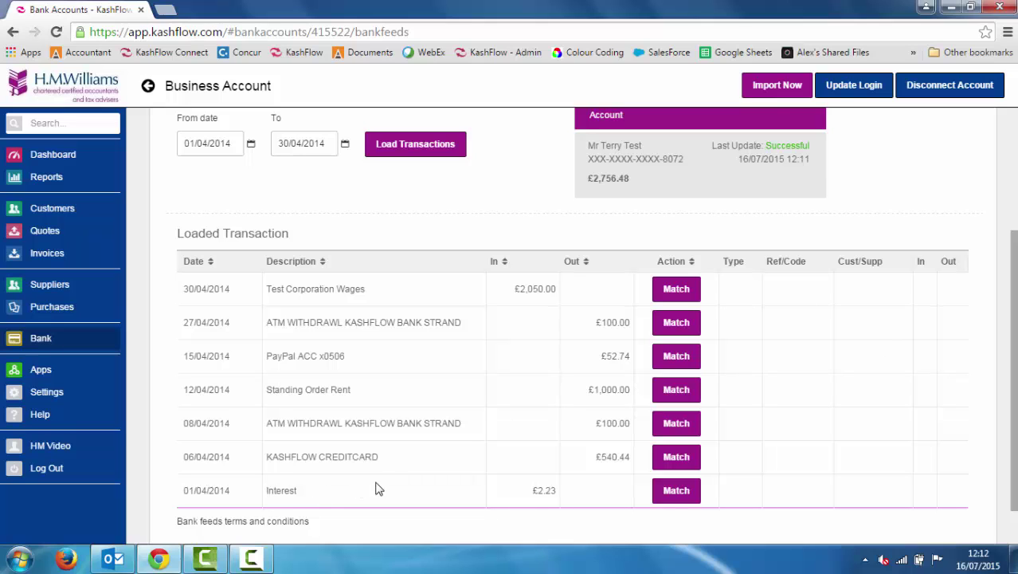
pyautogui.click(675, 490)
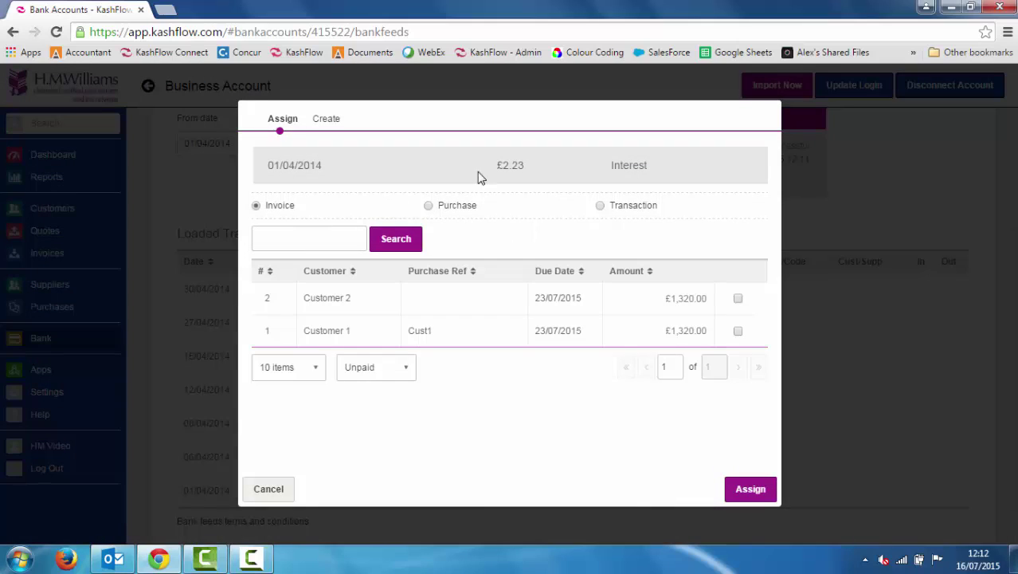
pyautogui.click(600, 205)
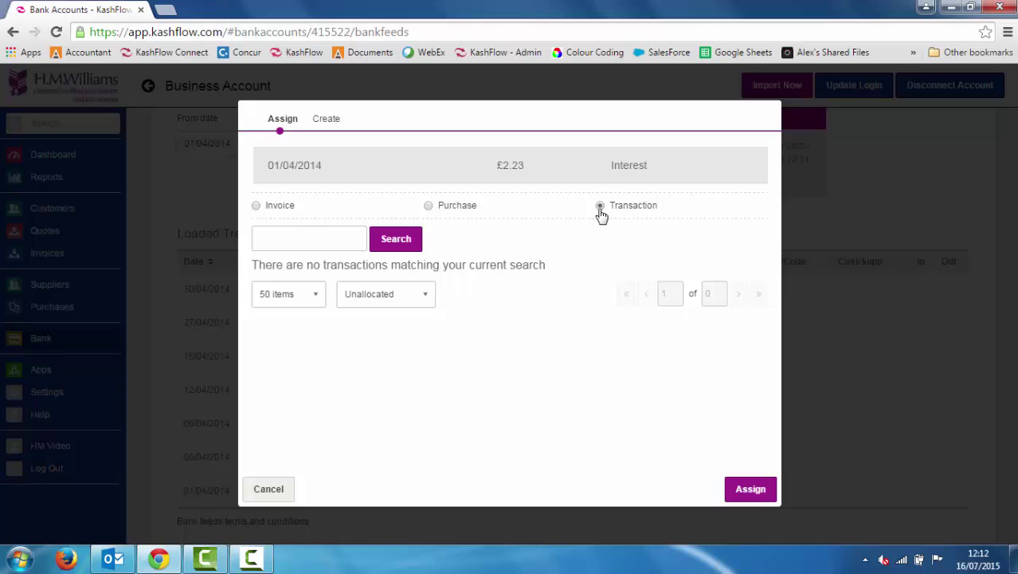
pyautogui.click(326, 126)
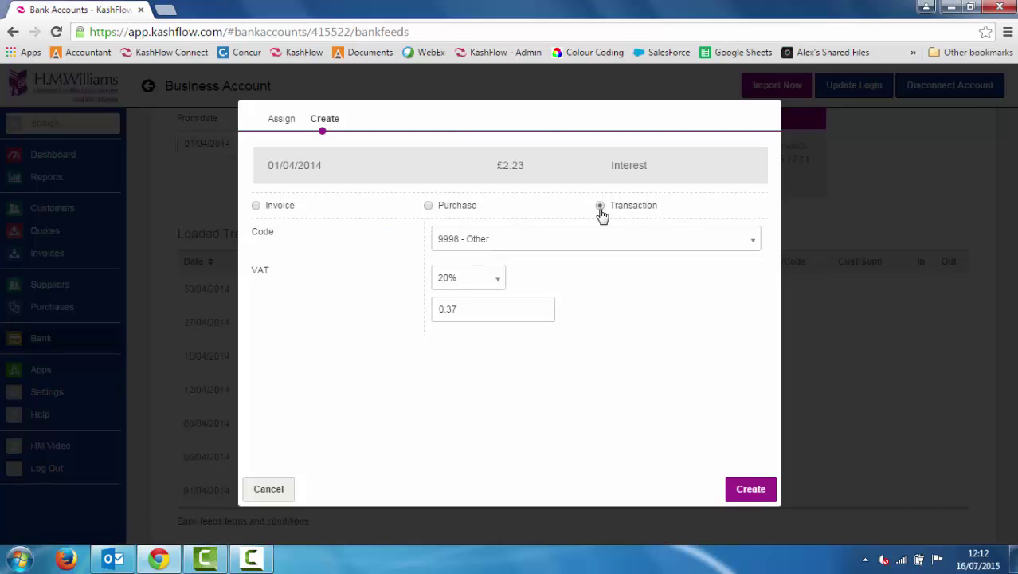
# Step: Create the transaction for the Interest entry with code 7903 - Interest Received and VAT N/A
pyautogui.click(586, 240)
pyautogui.write('inter')
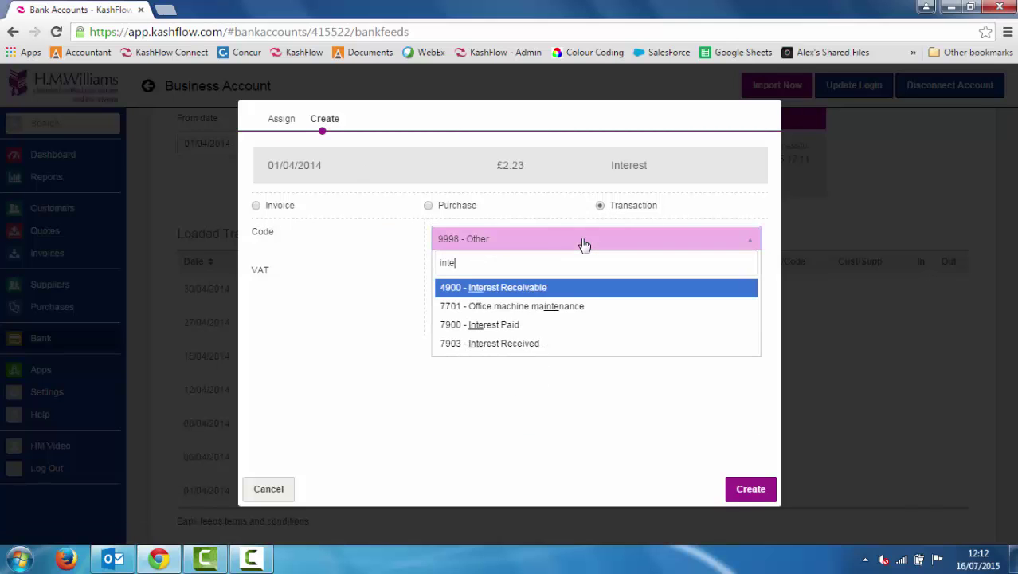
pyautogui.click(539, 325)
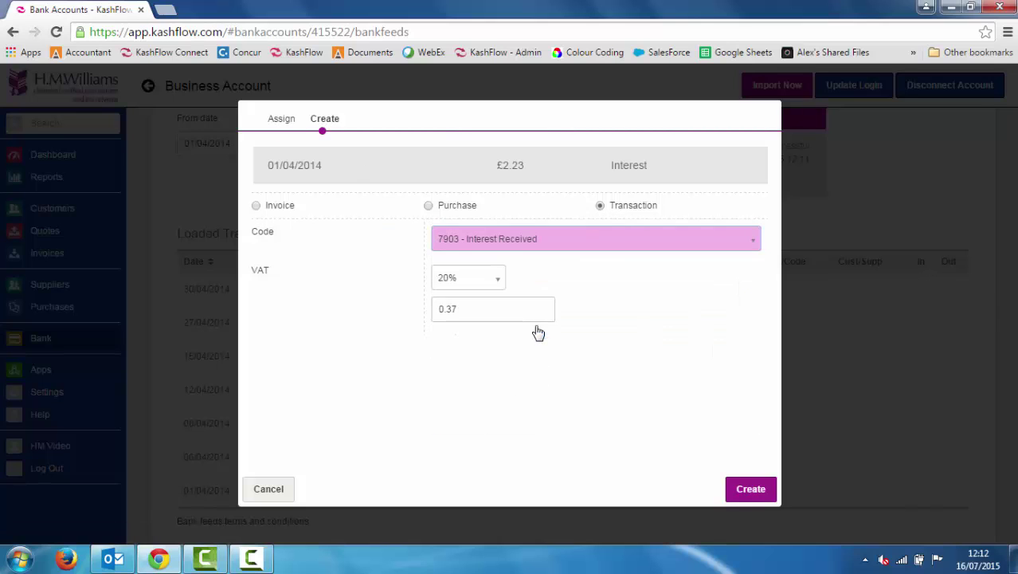
pyautogui.click(470, 279)
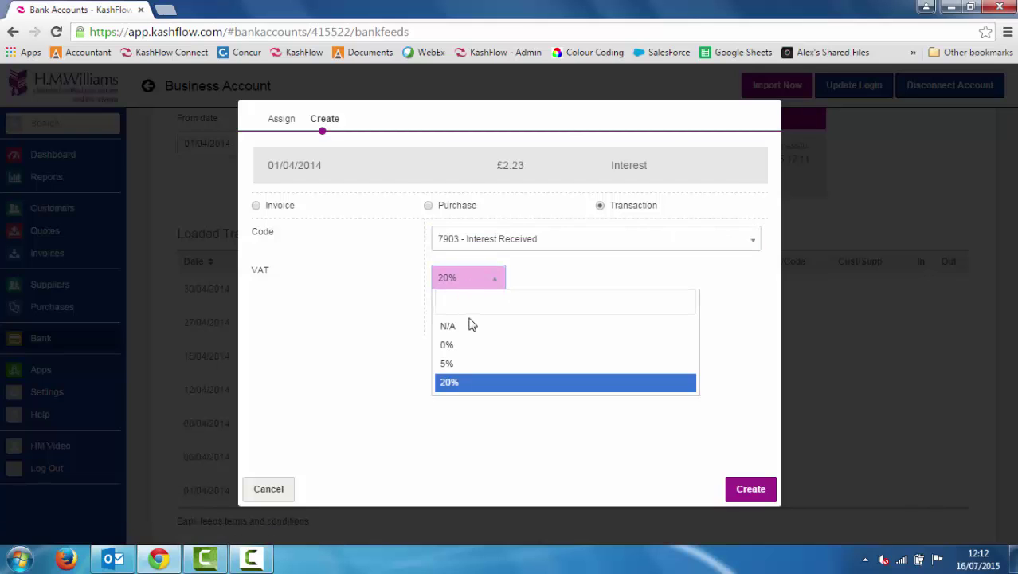
pyautogui.click(461, 322)
pyautogui.click(751, 489)
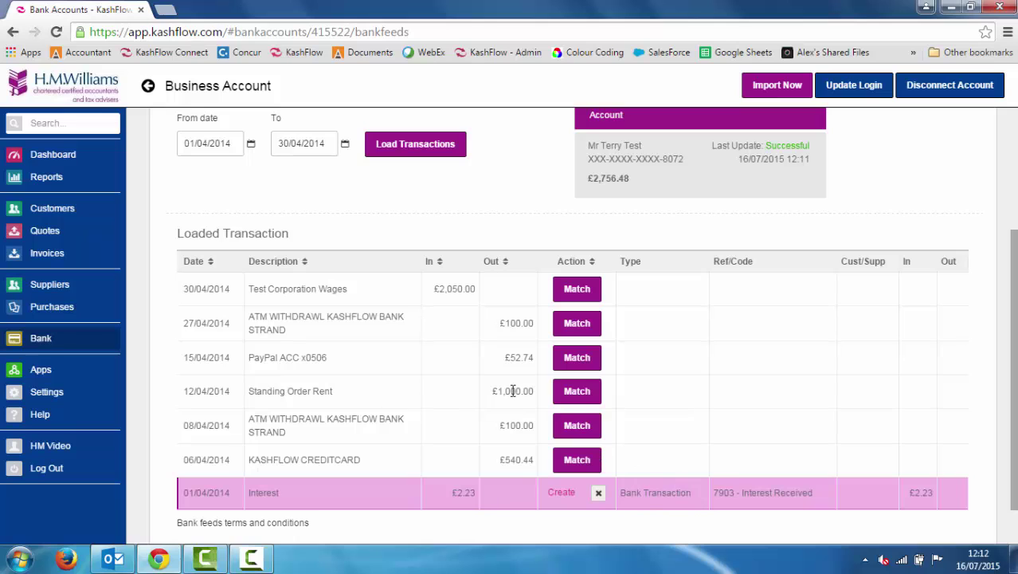
# Step: Match the 12/04/2014 Standing Order Rent entry by creating a new transaction with code 7100 - Rent and VAT at 20%
pyautogui.click(568, 394)
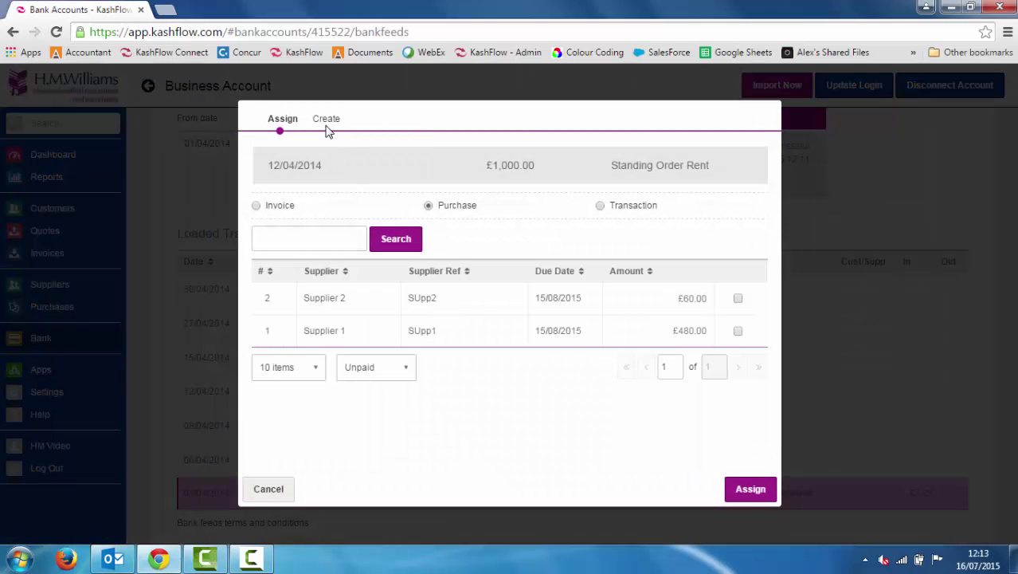
pyautogui.click(322, 124)
pyautogui.click(599, 207)
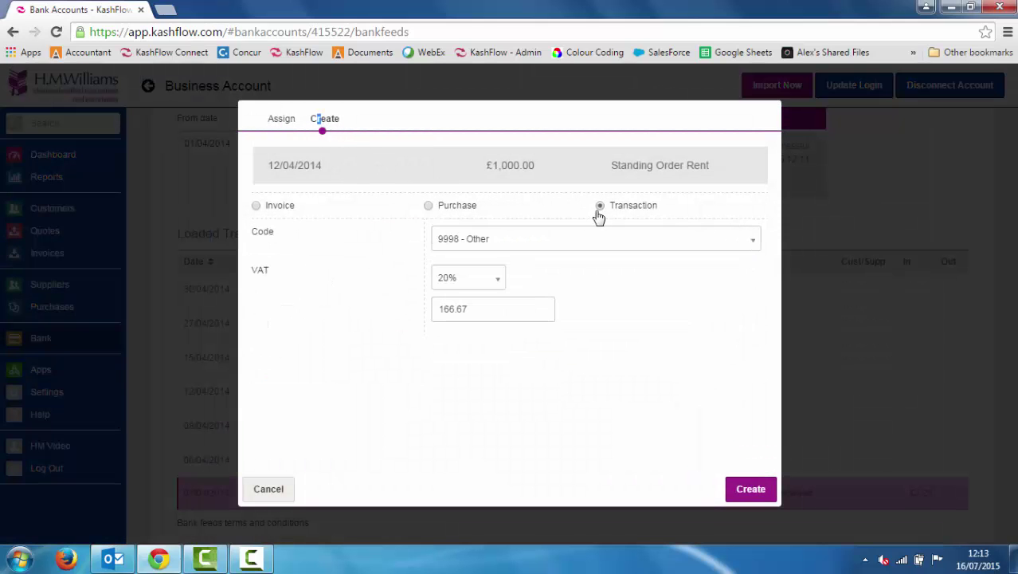
pyautogui.click(532, 239)
pyautogui.write('rent')
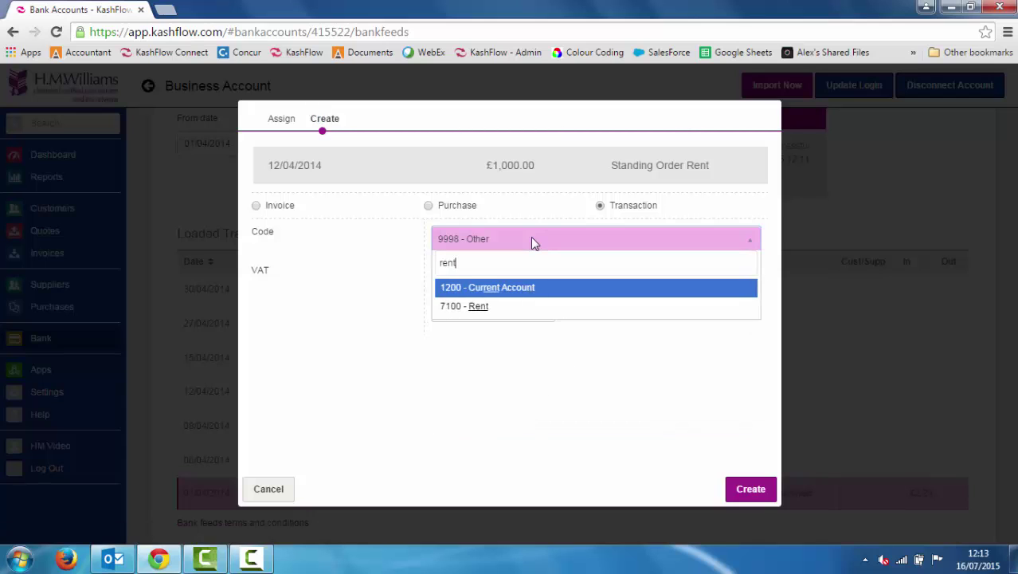
pyautogui.click(507, 306)
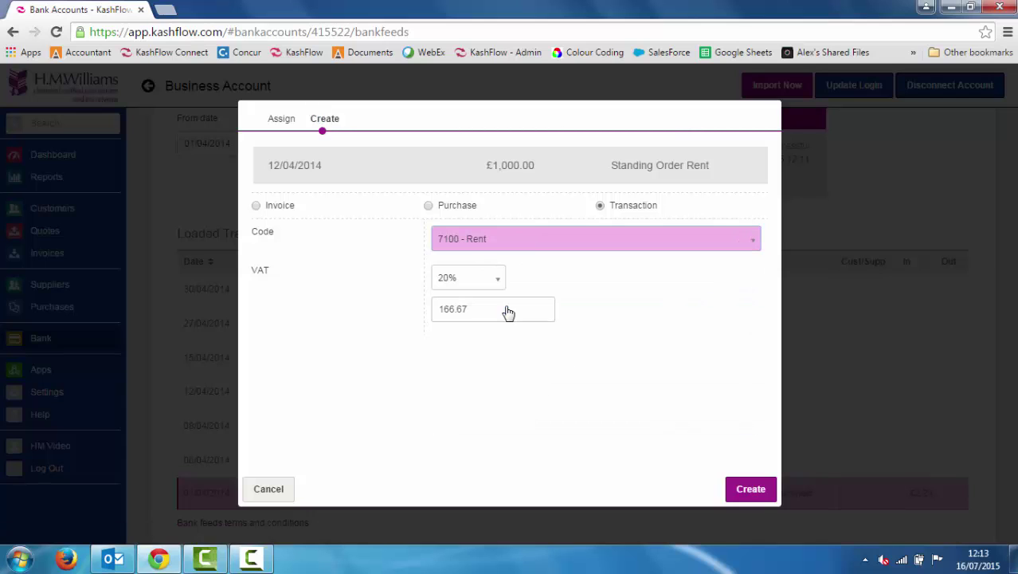
pyautogui.click(751, 489)
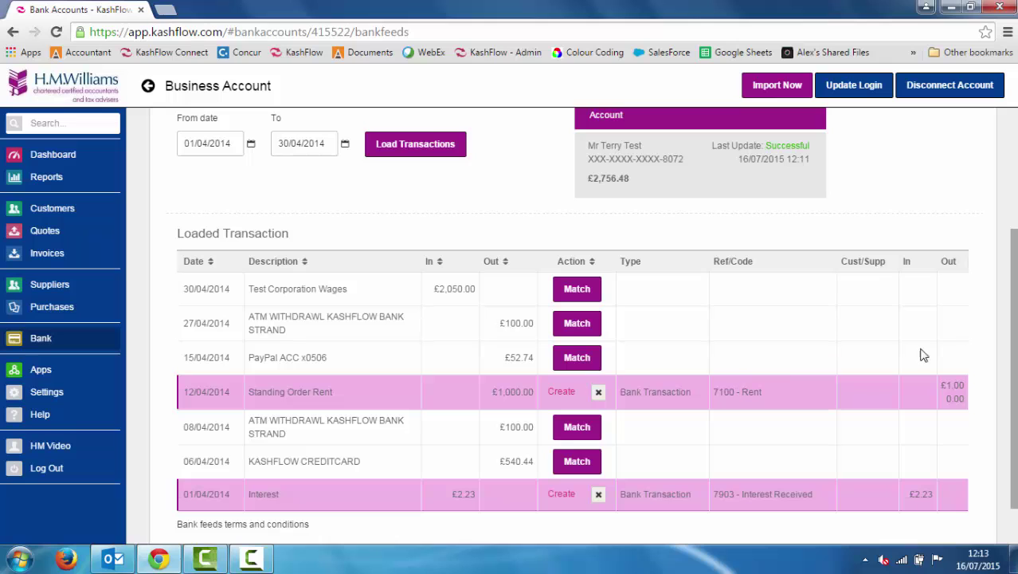
# Step: Start a new matching rule for the Business Account that finds Money In entries containing "interest"
pyautogui.scroll(3, 991, 205)
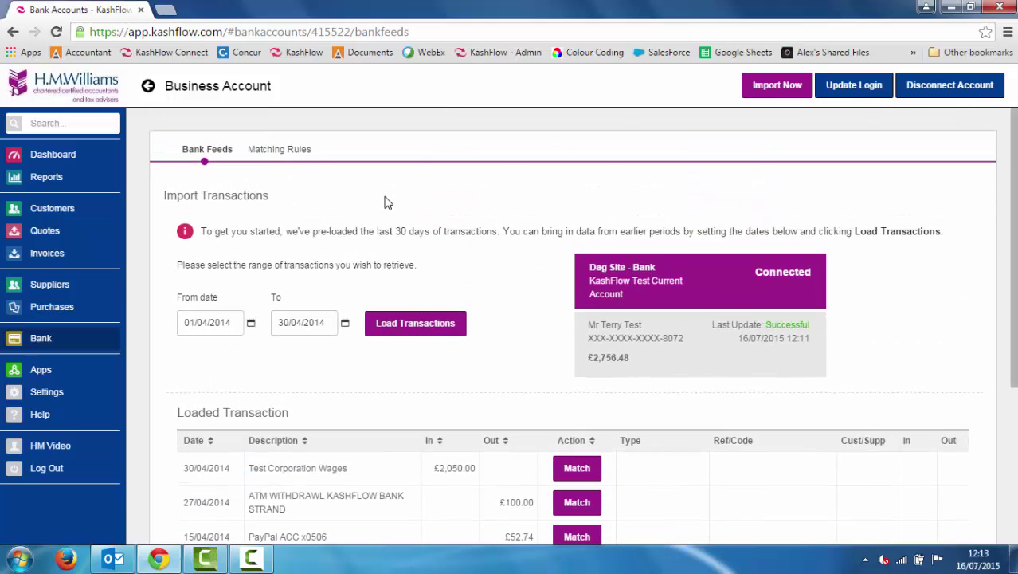
pyautogui.click(271, 154)
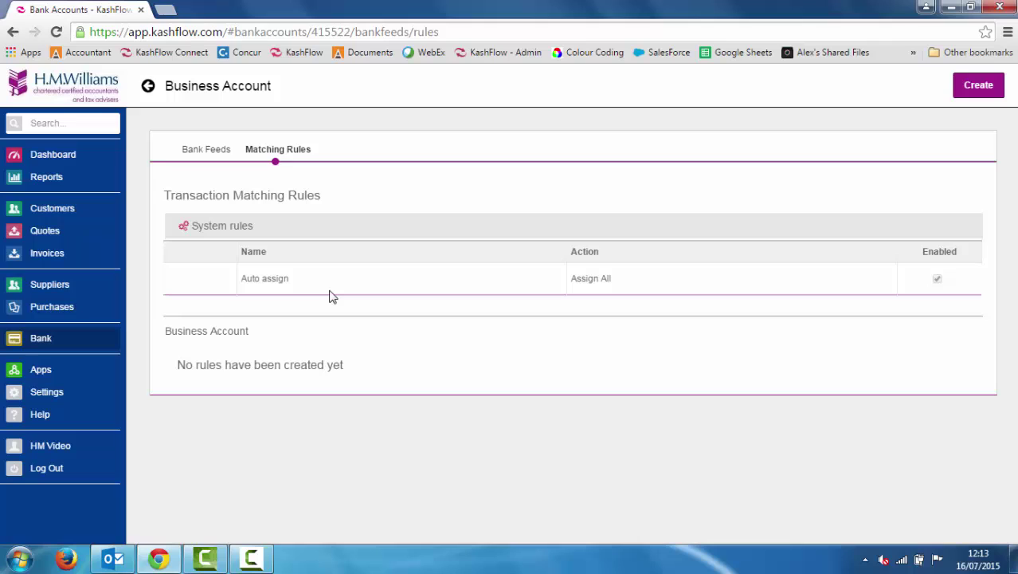
pyautogui.click(972, 95)
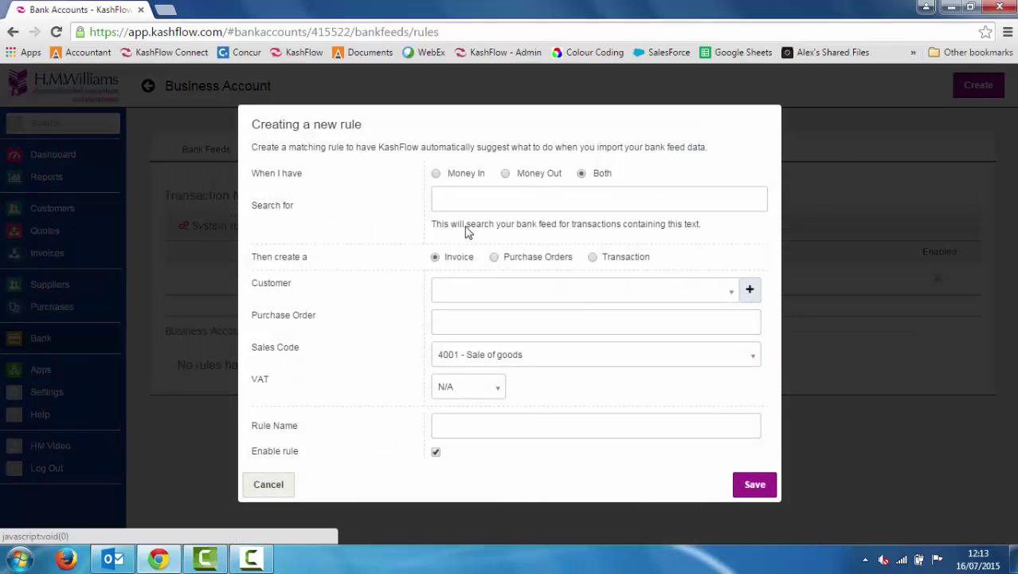
pyautogui.click(438, 197)
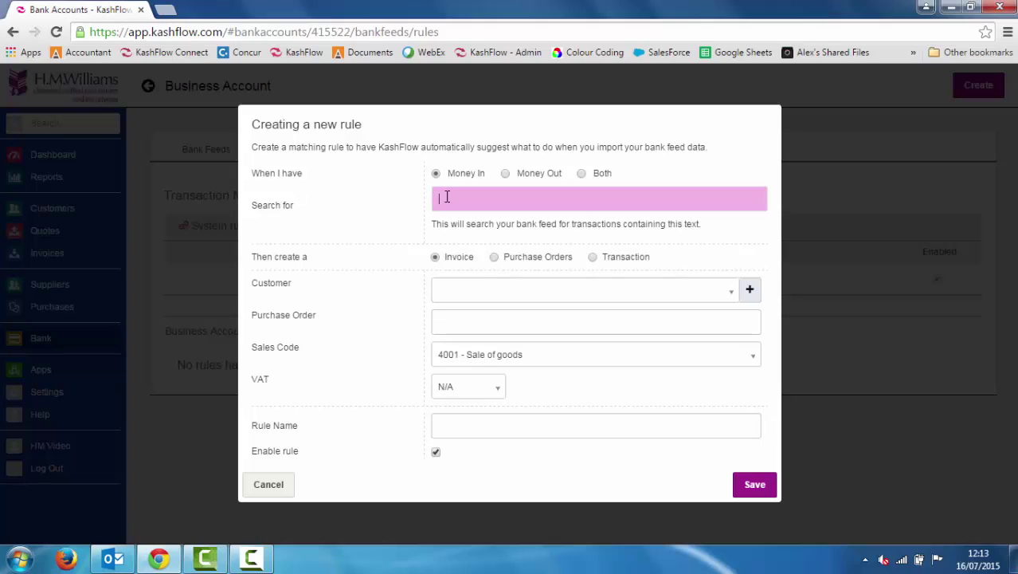
# Step: Make the rule create a transaction coded 7903 - Interest Received, name the rule Interest, and save it
pyautogui.click(593, 257)
pyautogui.click(579, 290)
pyautogui.write('int')
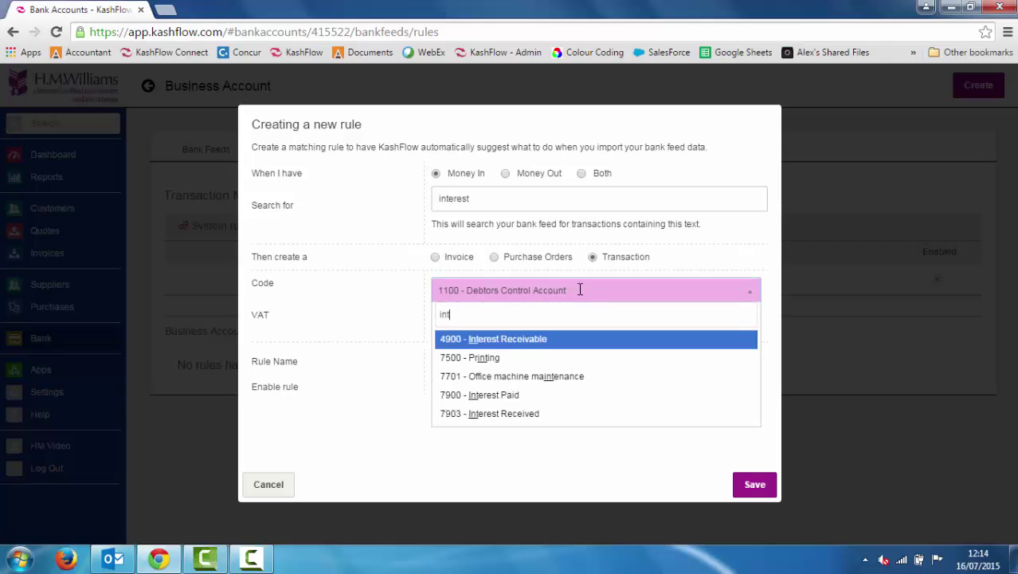
pyautogui.click(511, 420)
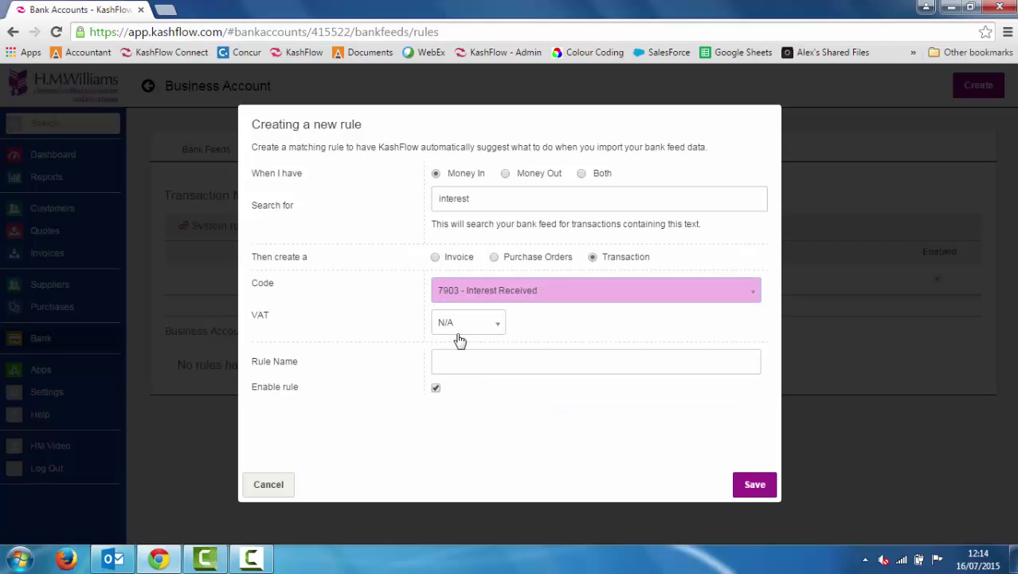
pyautogui.click(462, 362)
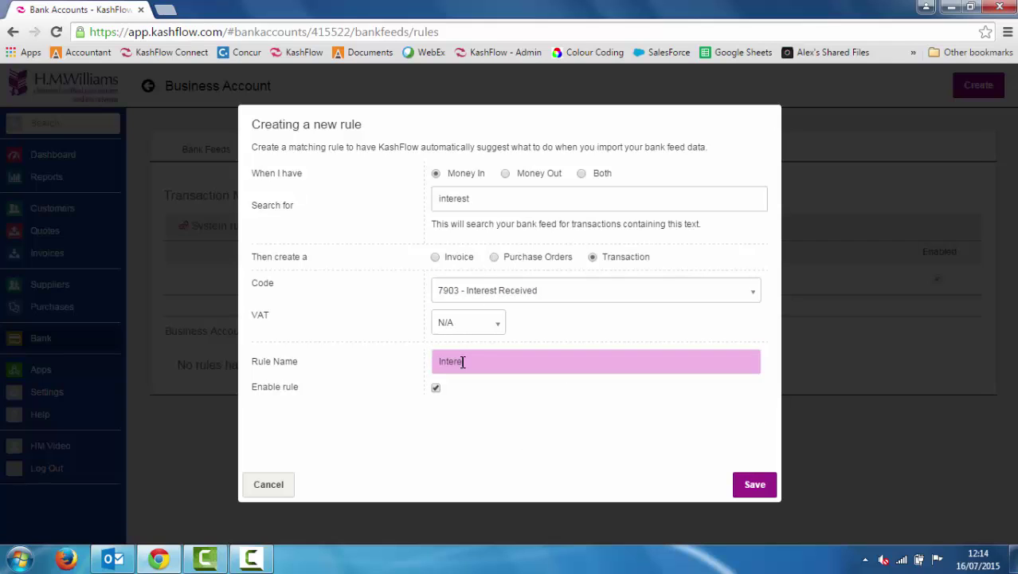
pyautogui.click(749, 486)
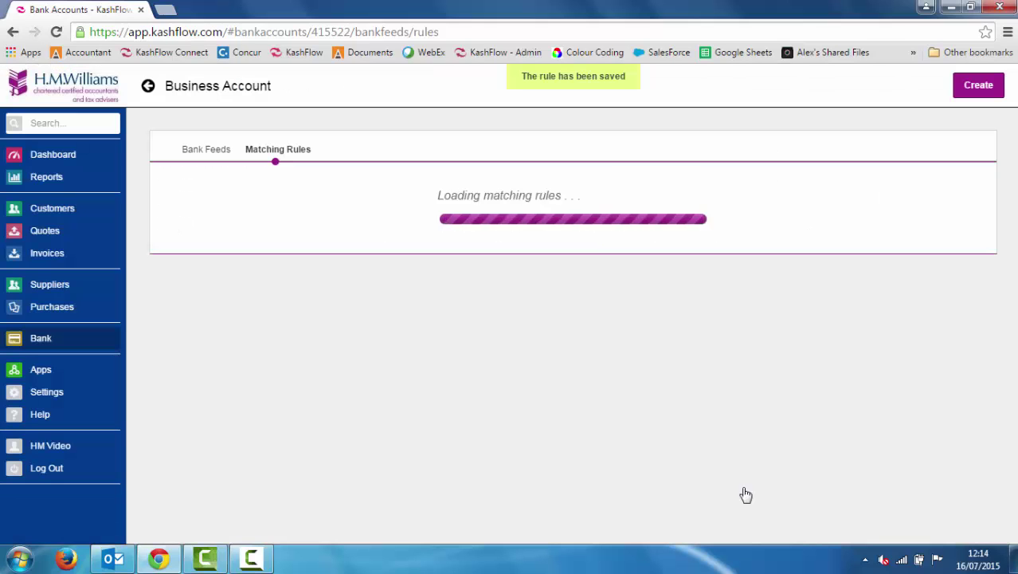
# Step: Start another matching rule that turns Money Out entries containing "rent" into transactions coded 7100 - Rent
pyautogui.click(968, 92)
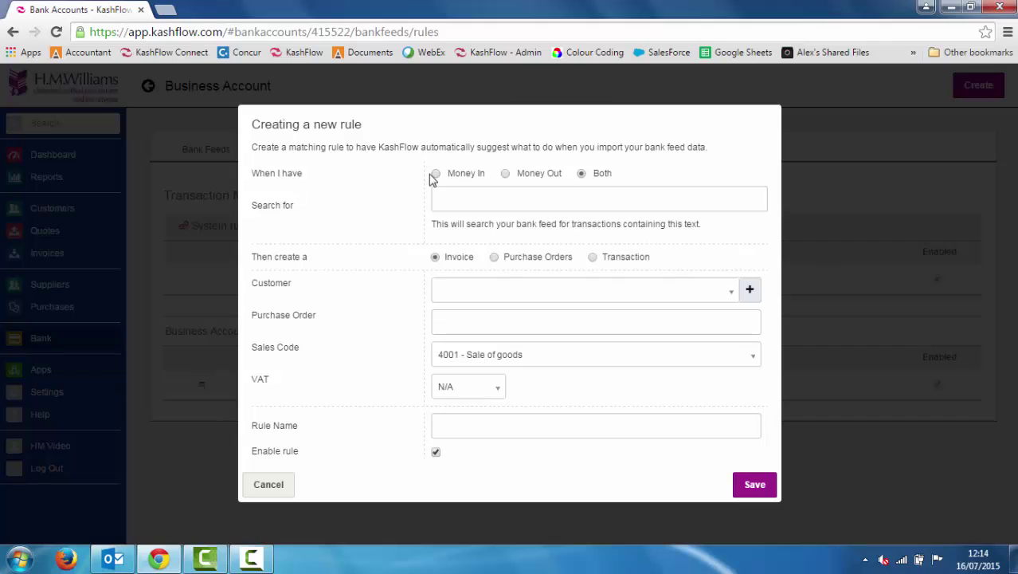
pyautogui.click(505, 173)
pyautogui.click(496, 207)
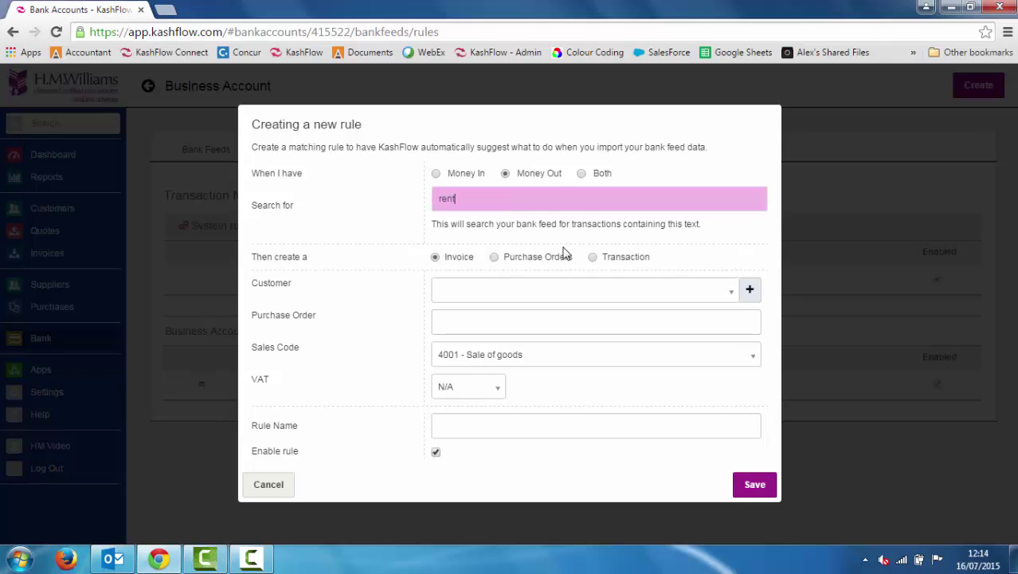
pyautogui.click(593, 257)
pyautogui.click(520, 294)
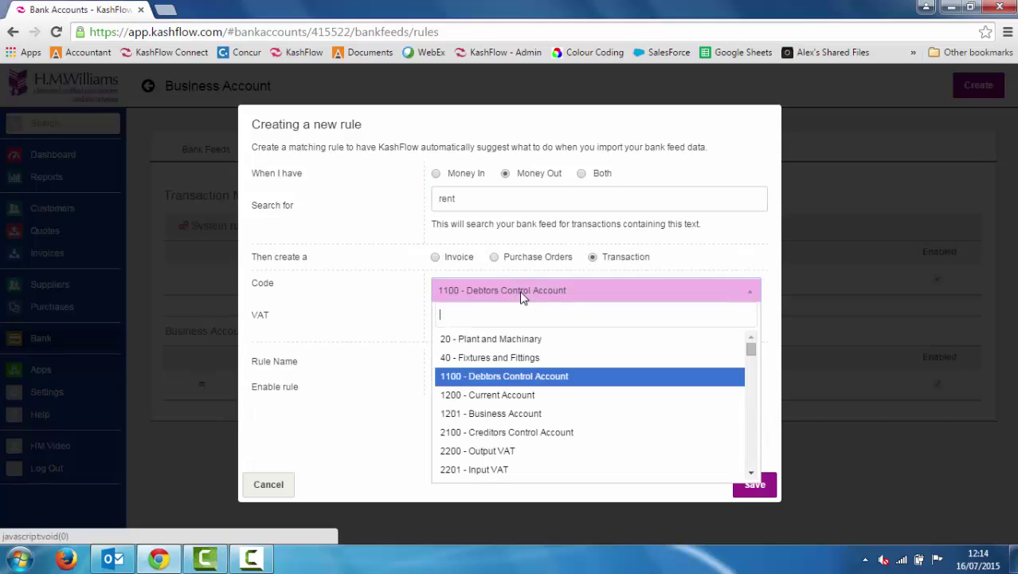
pyautogui.write('rent')
pyautogui.press('BackSpace')
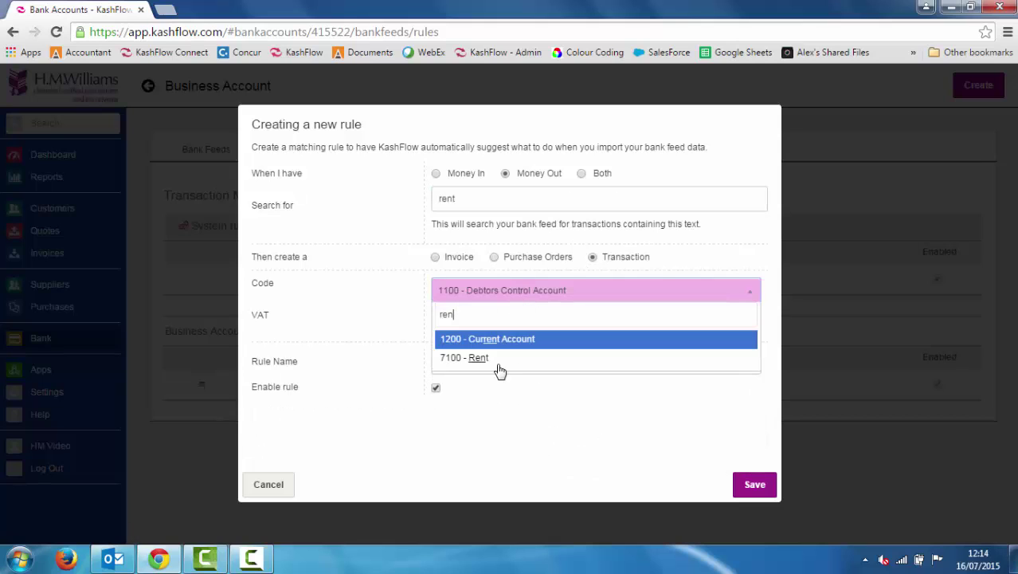
pyautogui.click(494, 359)
# Step: Set the rent rule's VAT to 20%, name the rule Rent, and save it
pyautogui.click(470, 322)
pyautogui.write('20')
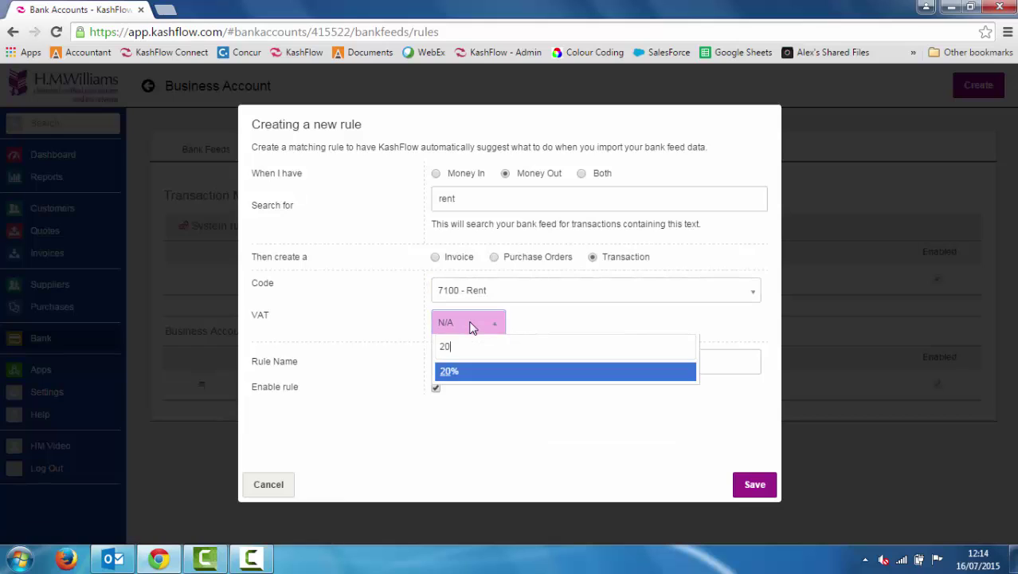
pyautogui.press('Return')
pyautogui.click(460, 358)
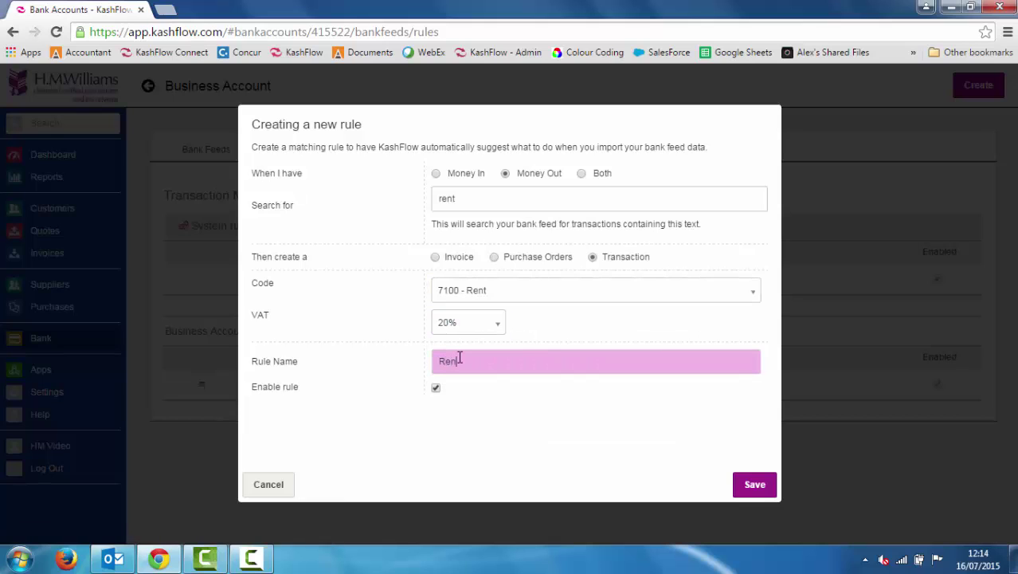
pyautogui.click(746, 490)
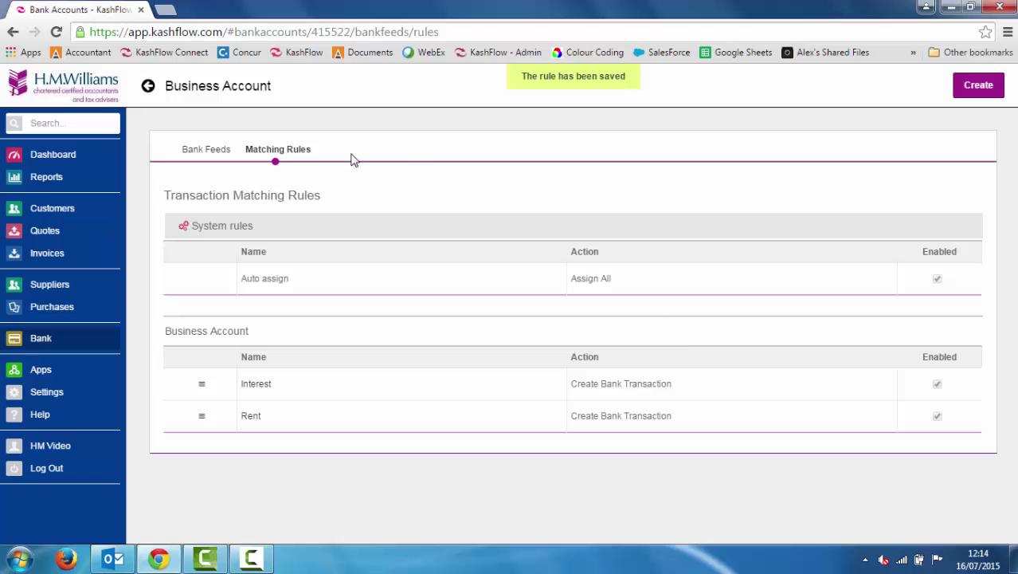
# Step: Return to the Business Account's bank feed and set the import range's start date to 01/04/2014
pyautogui.click(204, 157)
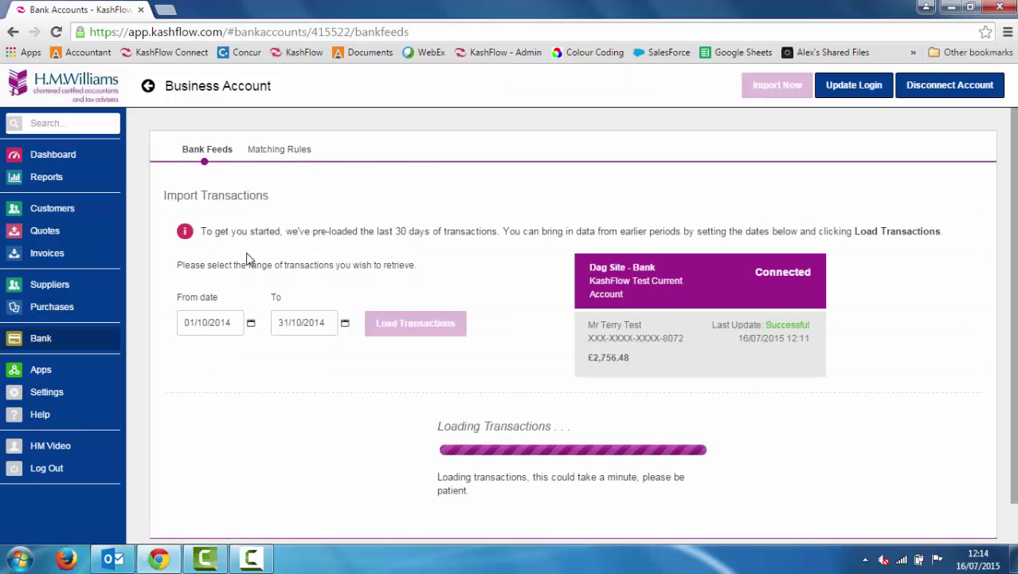
pyautogui.click(239, 322)
pyautogui.click(239, 347)
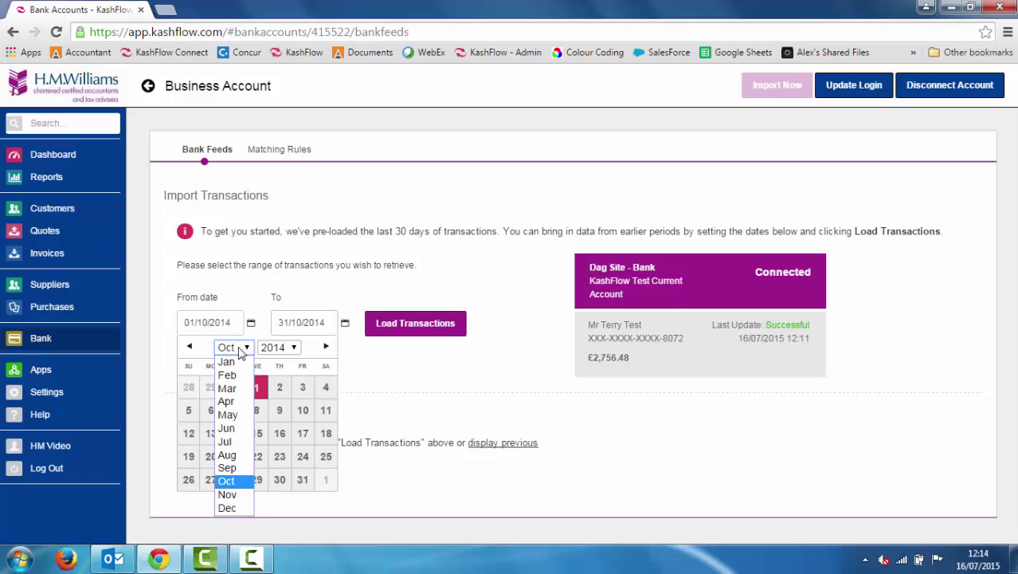
pyautogui.click(239, 392)
pyautogui.click(234, 388)
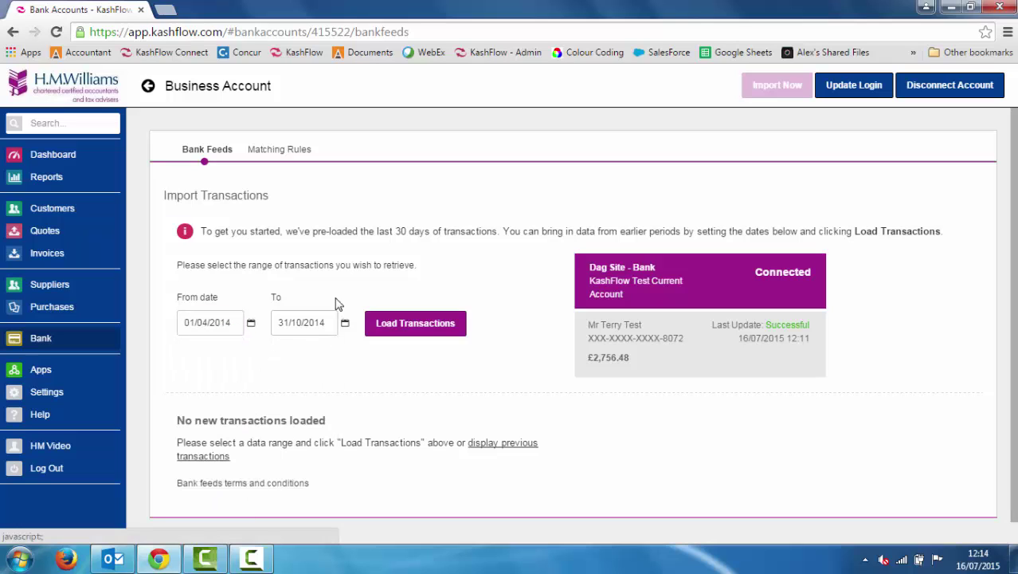
# Step: Set the import range's end date to 30/04/2014, load the transactions, and review the rule-based matches
pyautogui.click(333, 322)
pyautogui.click(327, 347)
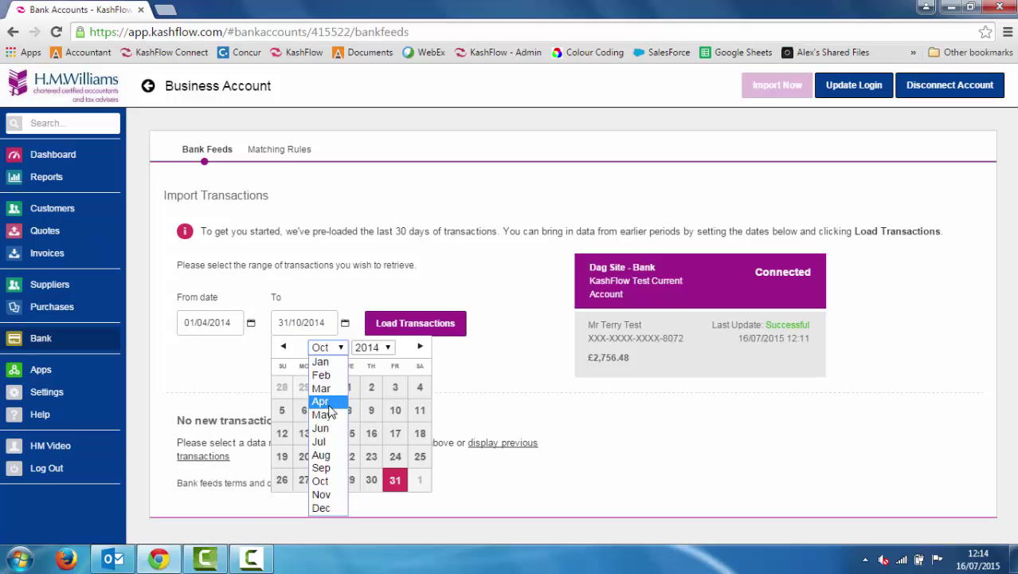
pyautogui.click(326, 402)
pyautogui.click(349, 479)
pyautogui.click(411, 327)
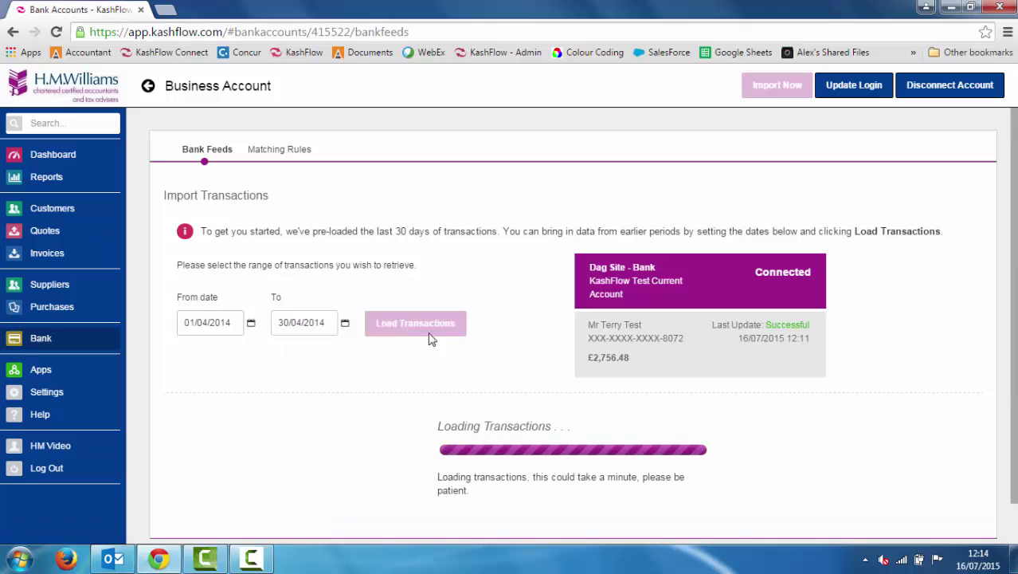
pyautogui.scroll(-3, 516, 323)
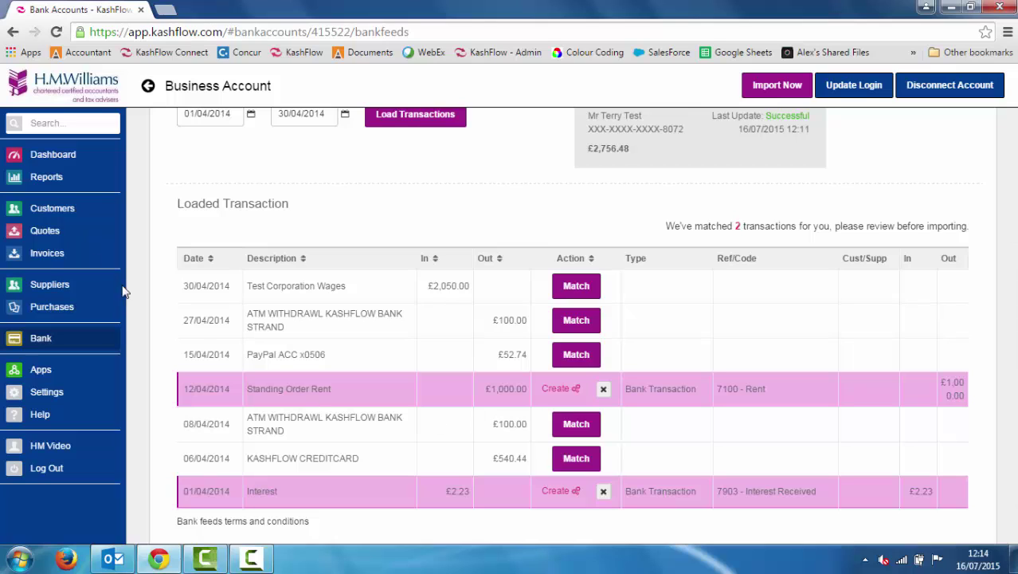
# Step: Create a new sales invoice for Customer 1 and add one line item with a total of 2050
pyautogui.click(48, 260)
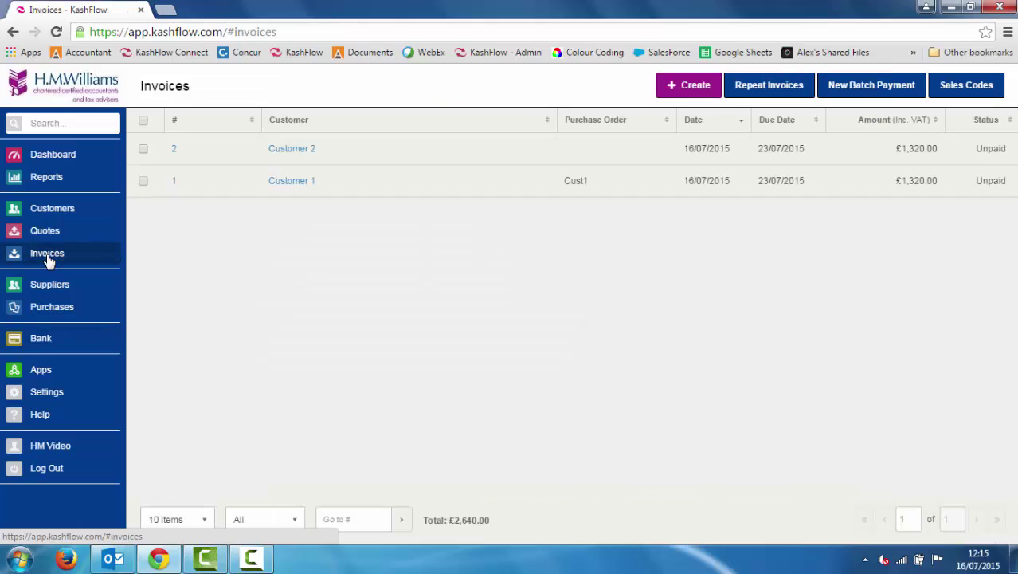
pyautogui.click(697, 92)
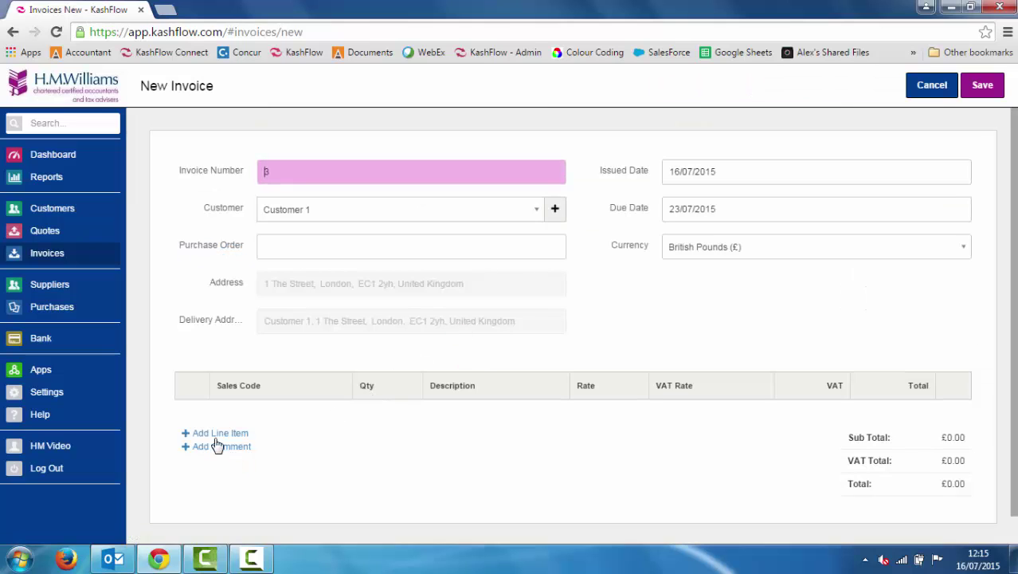
pyautogui.click(215, 433)
pyautogui.click(909, 412)
pyautogui.write('2050')
pyautogui.press('Tab')
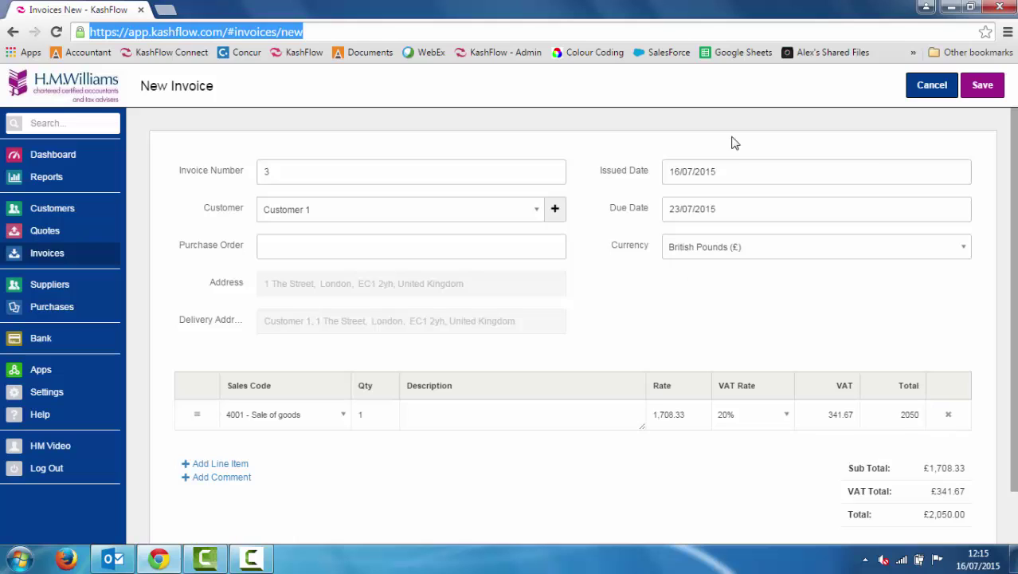
# Step: Set the new invoice's issued date to 30/04/2014 and save the invoice
pyautogui.click(726, 172)
pyautogui.click(714, 198)
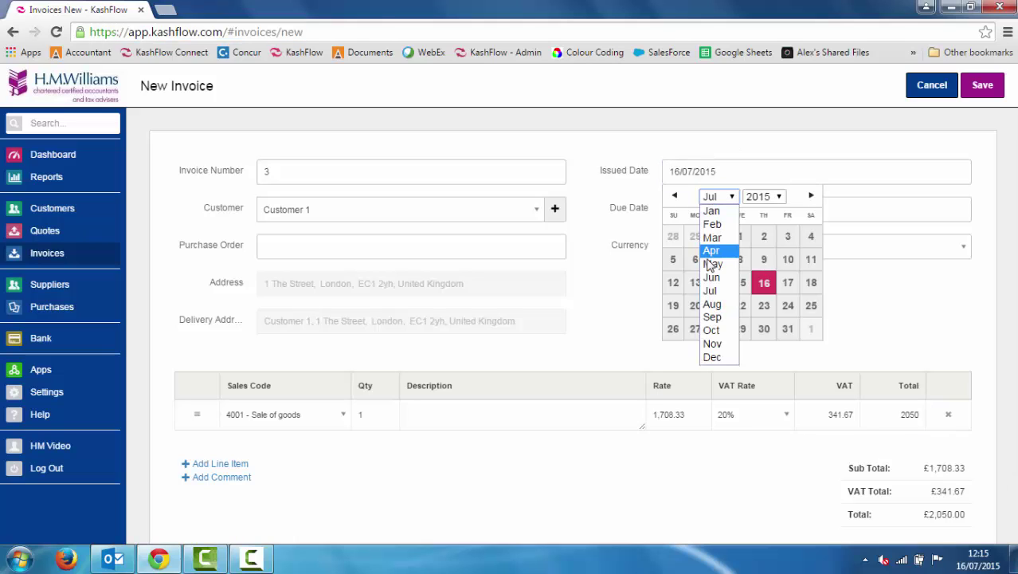
pyautogui.click(711, 253)
pyautogui.click(765, 198)
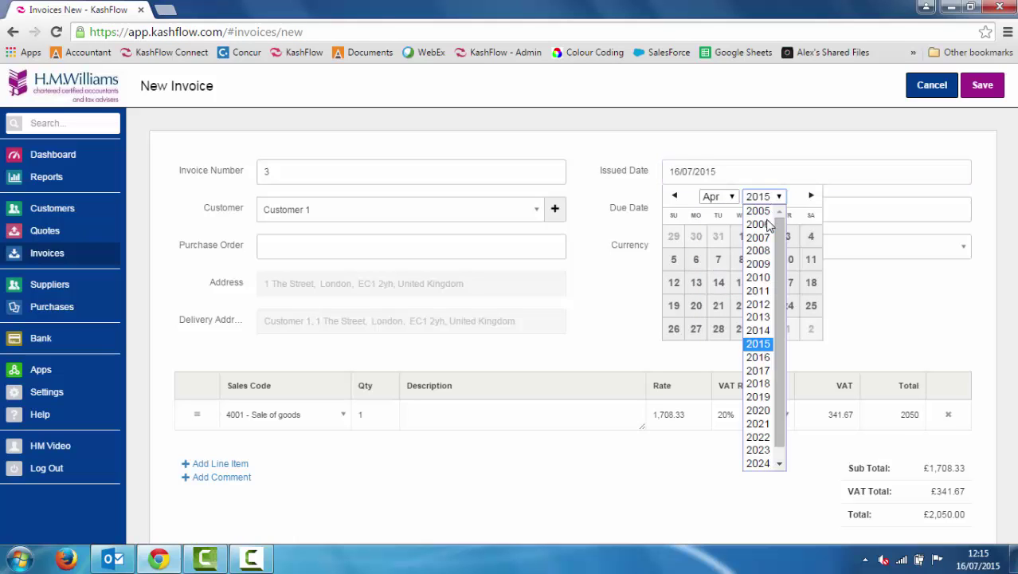
pyautogui.click(758, 329)
pyautogui.click(741, 329)
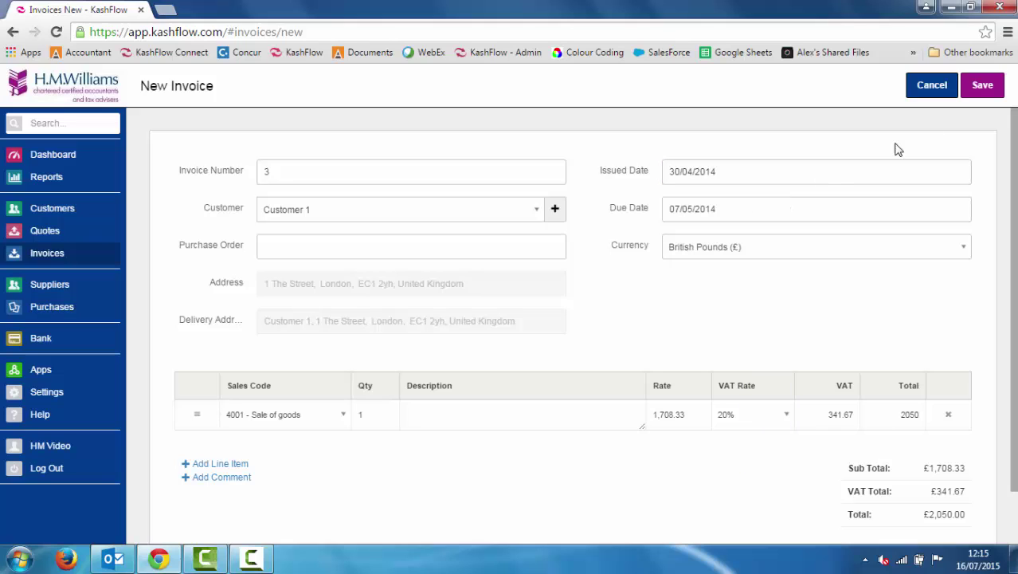
pyautogui.click(974, 89)
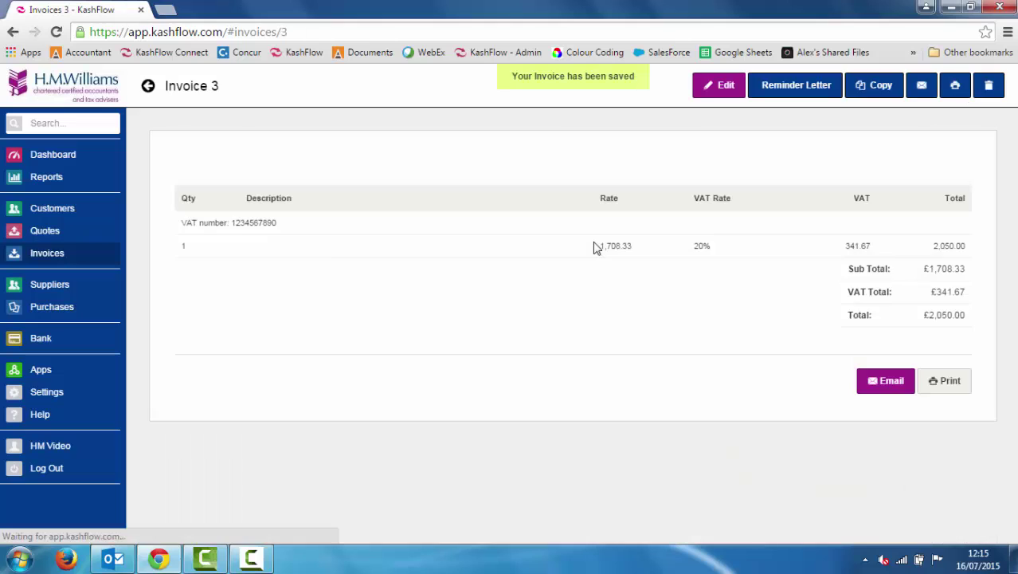
# Step: Create a new purchase for Supplier 1 and add one line item with a total of 100
pyautogui.click(46, 307)
pyautogui.click(671, 87)
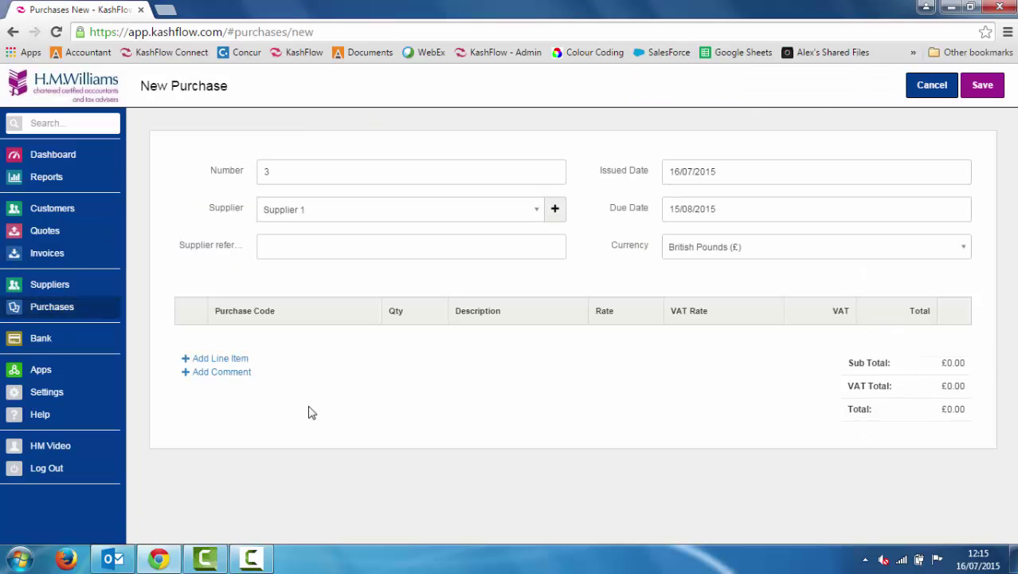
pyautogui.click(233, 359)
pyautogui.click(918, 339)
pyautogui.write('100')
pyautogui.press('Tab')
# Step: Set the purchase's issued date to 08/04/2014 and save the purchase
pyautogui.click(690, 169)
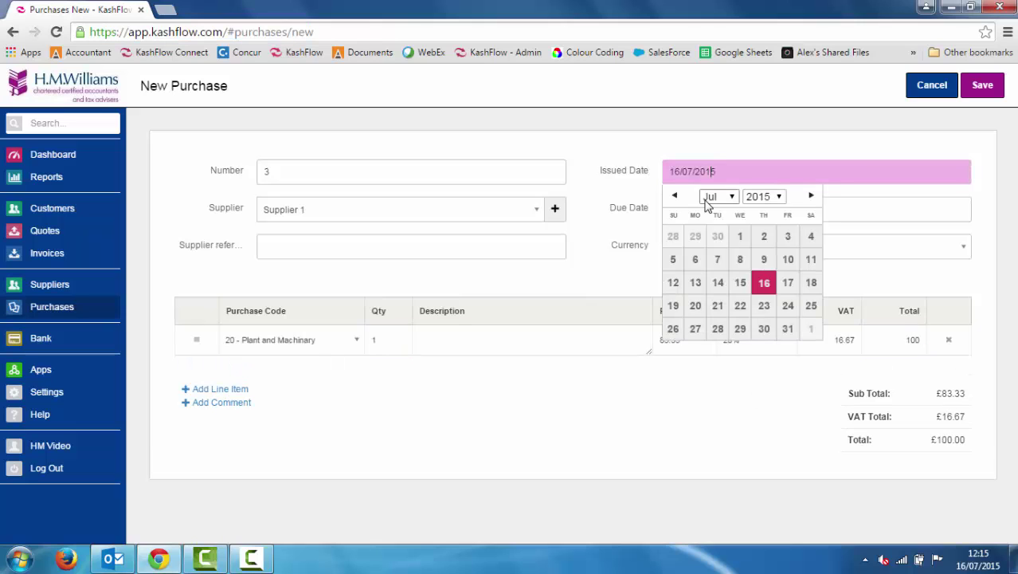
pyautogui.click(711, 197)
pyautogui.click(709, 253)
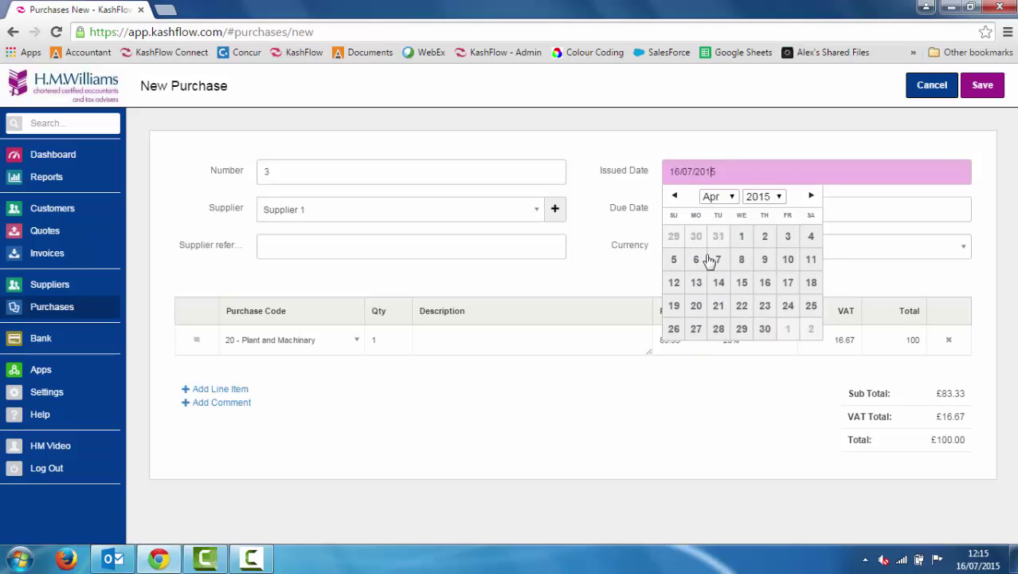
pyautogui.click(764, 196)
pyautogui.click(758, 330)
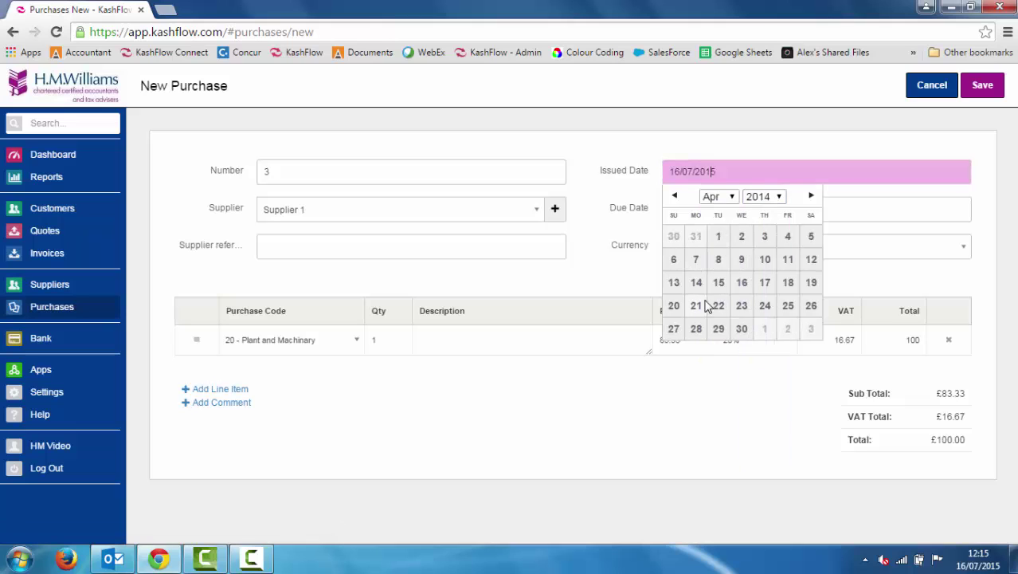
pyautogui.click(717, 261)
pyautogui.click(973, 86)
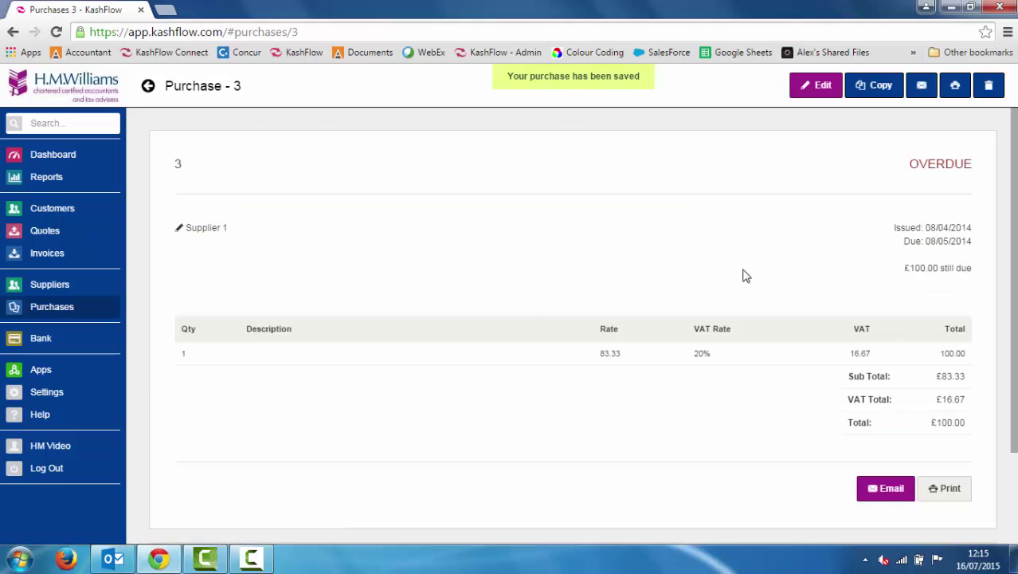
# Step: Reopen the Business Account's bank feed import and set the From date to 01/04/2014
pyautogui.click(36, 343)
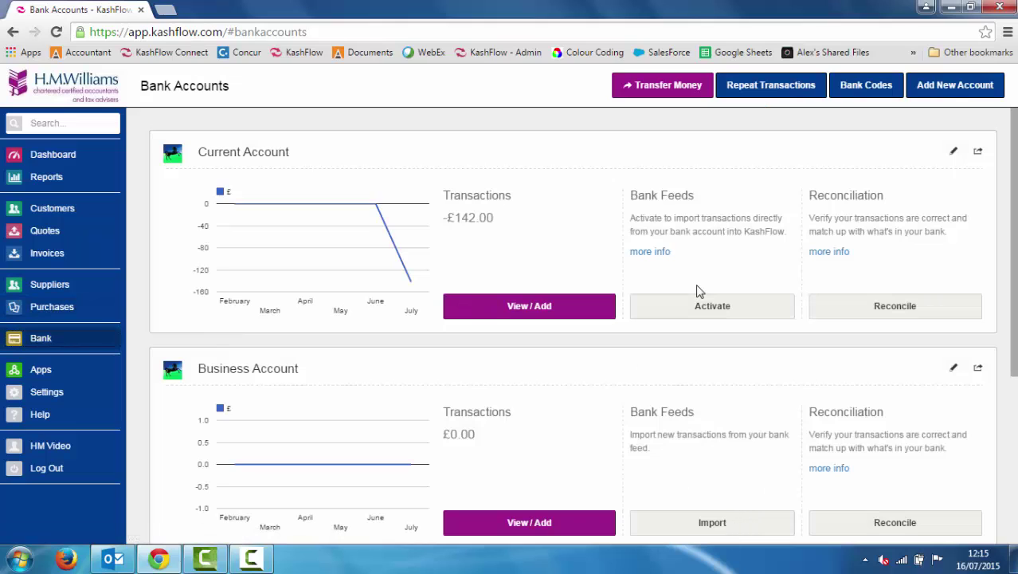
pyautogui.click(709, 526)
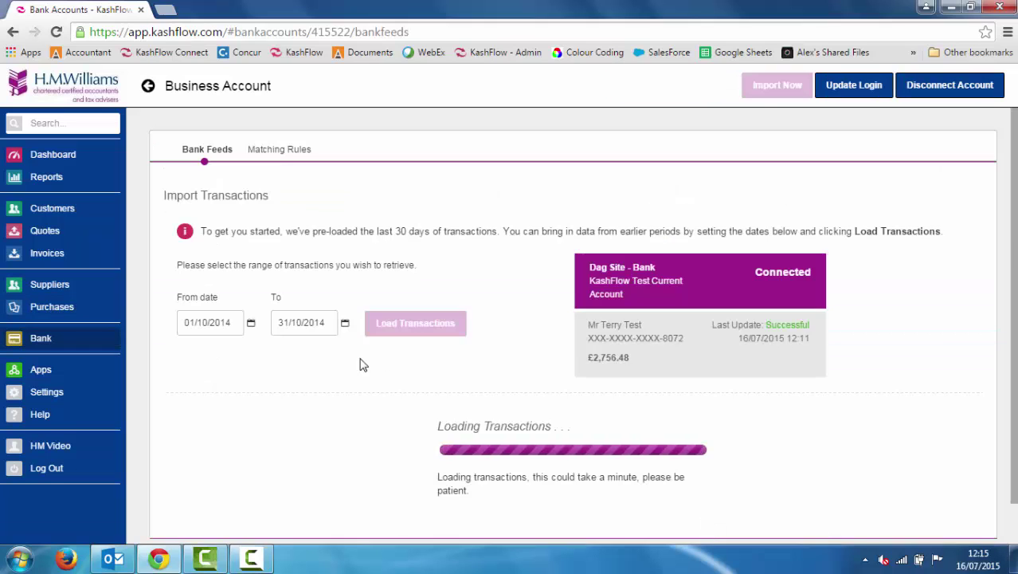
pyautogui.click(227, 322)
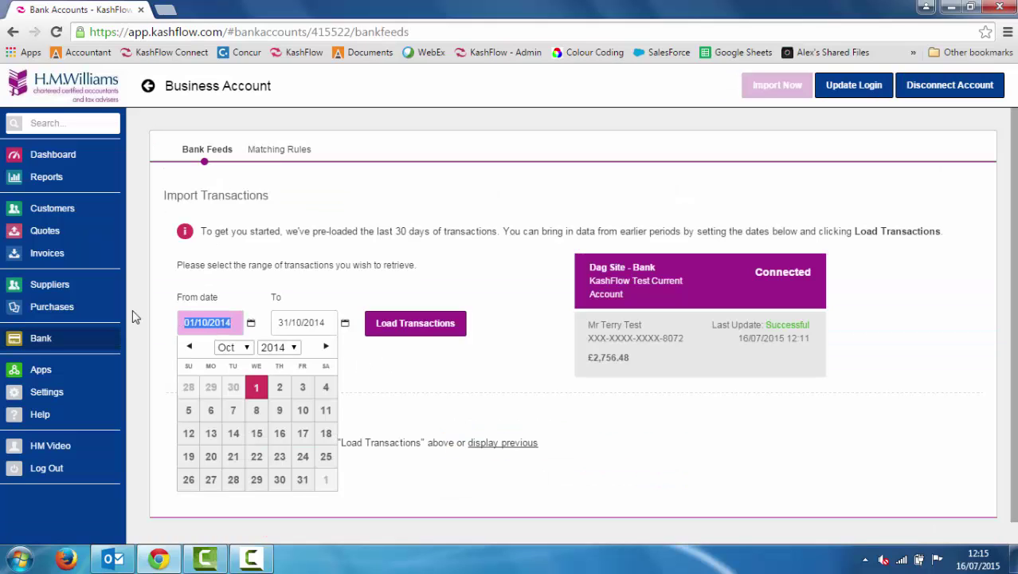
pyautogui.click(226, 347)
pyautogui.click(227, 400)
# Step: Set the import's To date to 30/04/2014, load the transactions, and review the suggested invoice and purchase matches
pyautogui.click(315, 311)
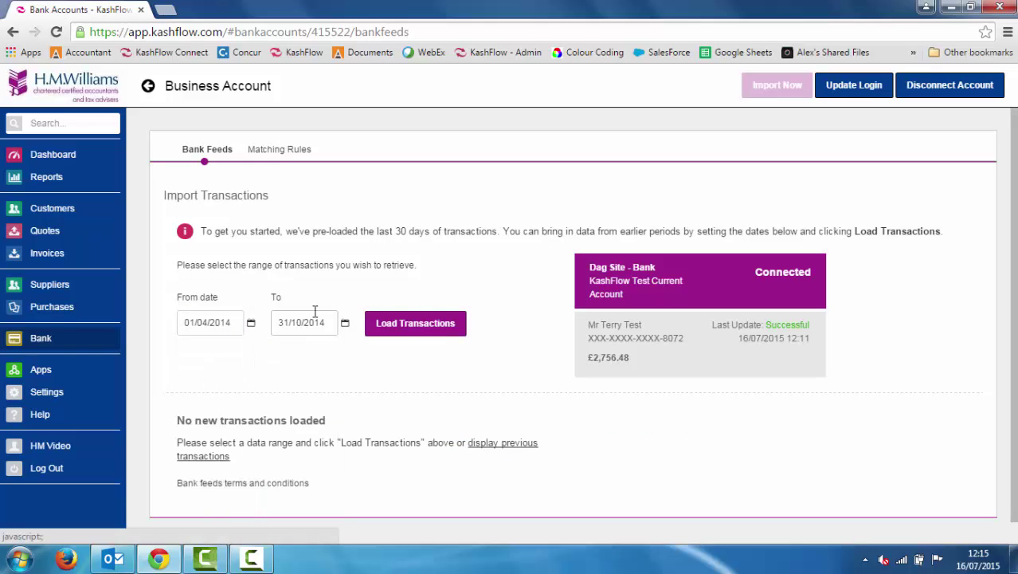
pyautogui.click(315, 322)
pyautogui.click(326, 348)
pyautogui.click(326, 400)
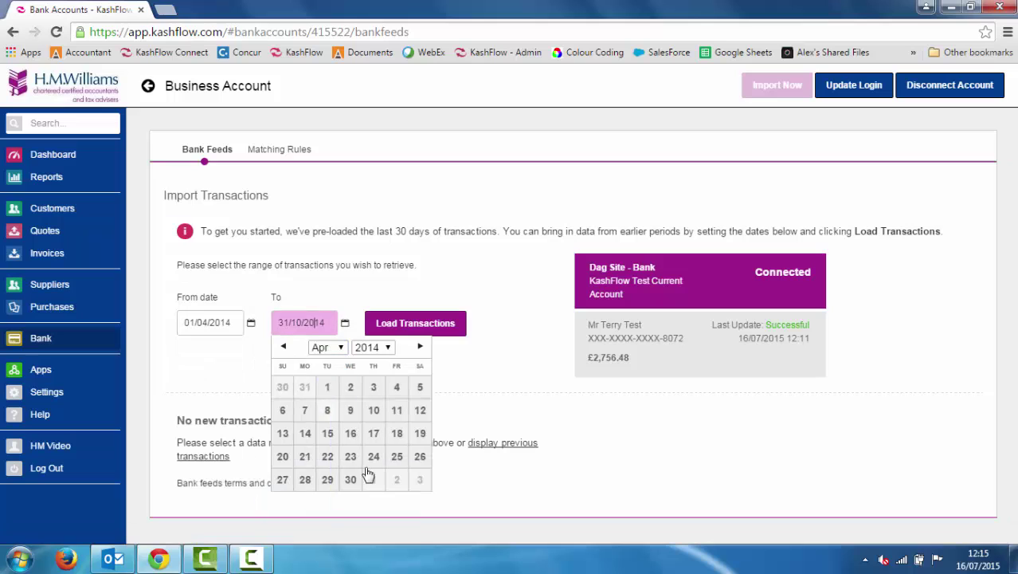
pyautogui.click(357, 478)
pyautogui.click(383, 325)
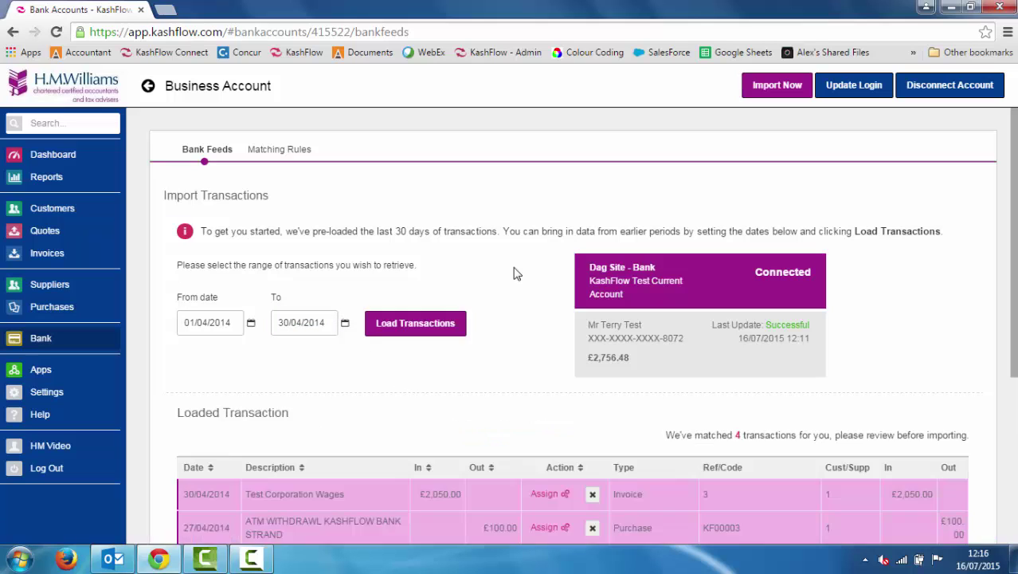
pyautogui.scroll(-2, 514, 273)
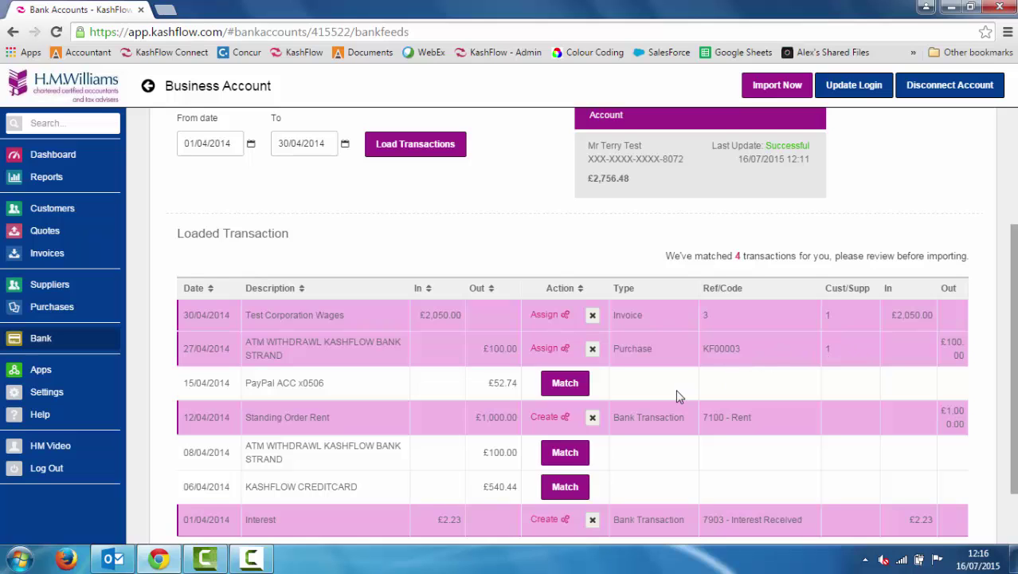
pyautogui.scroll(-1, 679, 396)
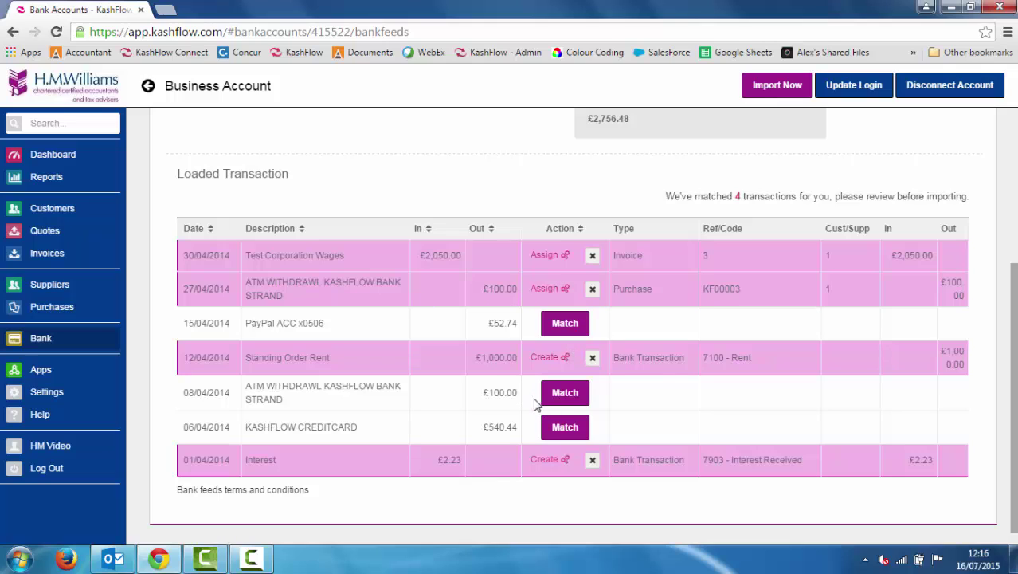
# Step: Remove the match from the 27/04/2014 ATM withdrawal and assign the 08/04/2014 one to Supplier 1's £100.00 purchase
pyautogui.click(592, 290)
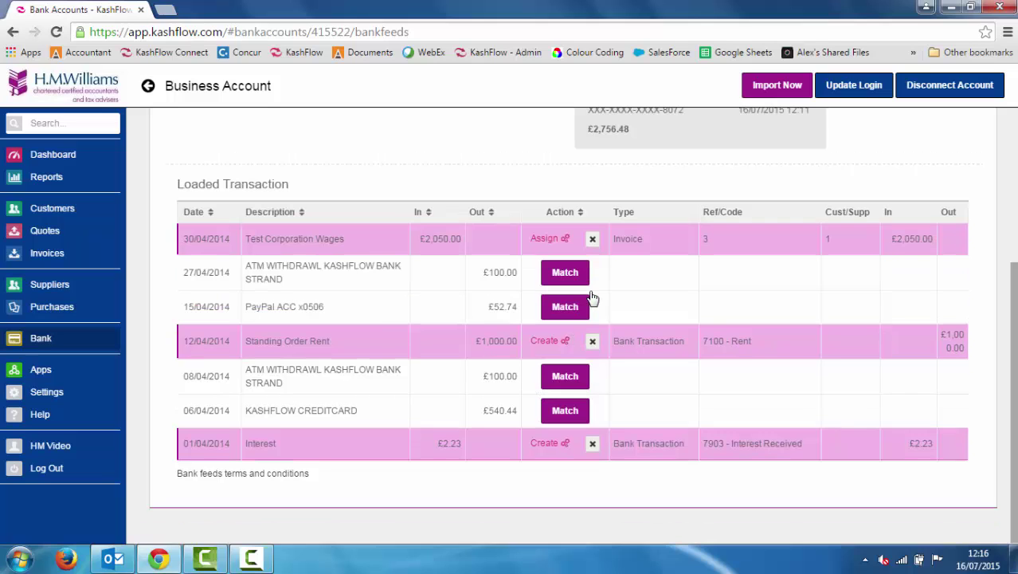
pyautogui.click(565, 379)
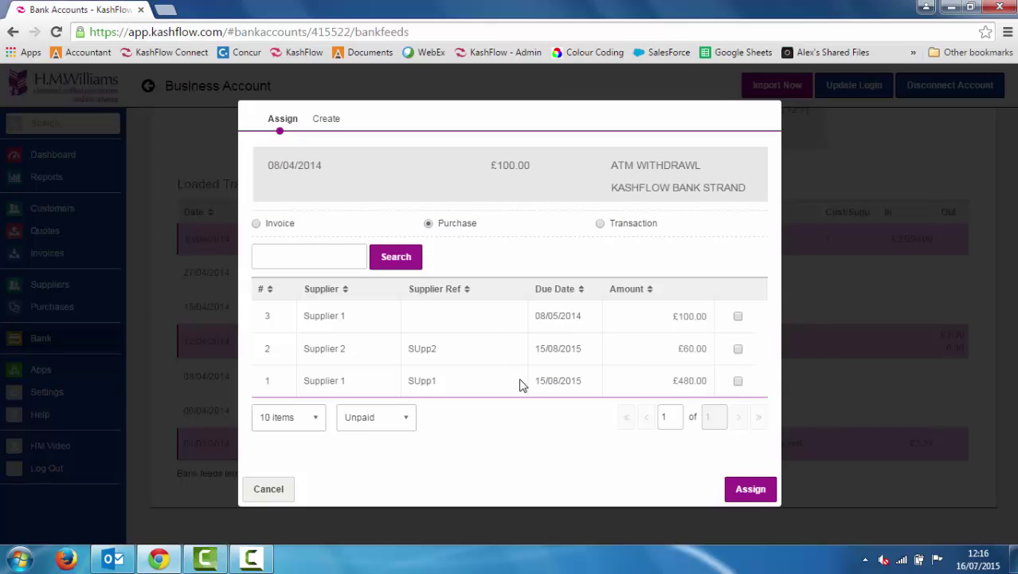
pyautogui.click(738, 317)
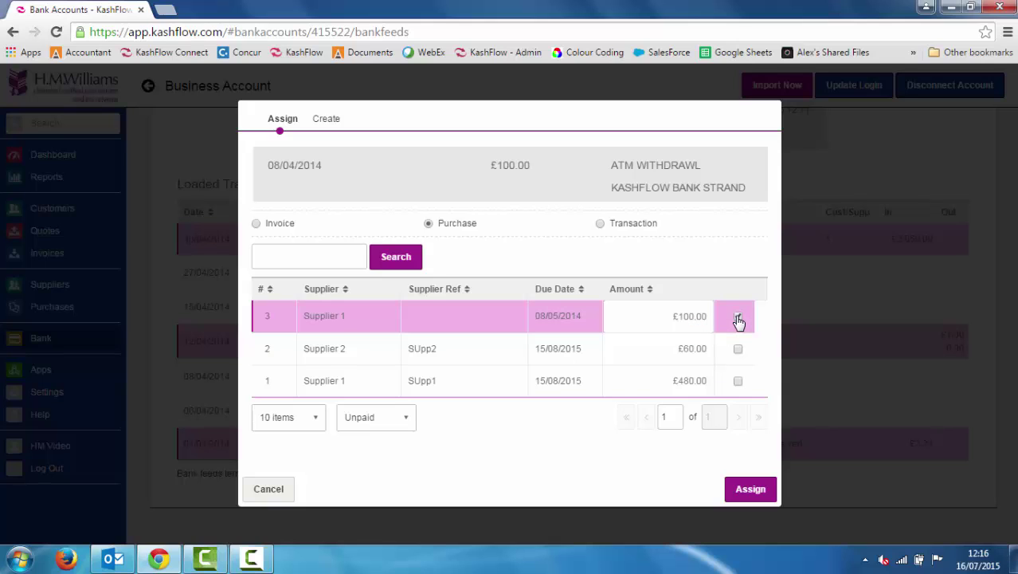
pyautogui.click(744, 489)
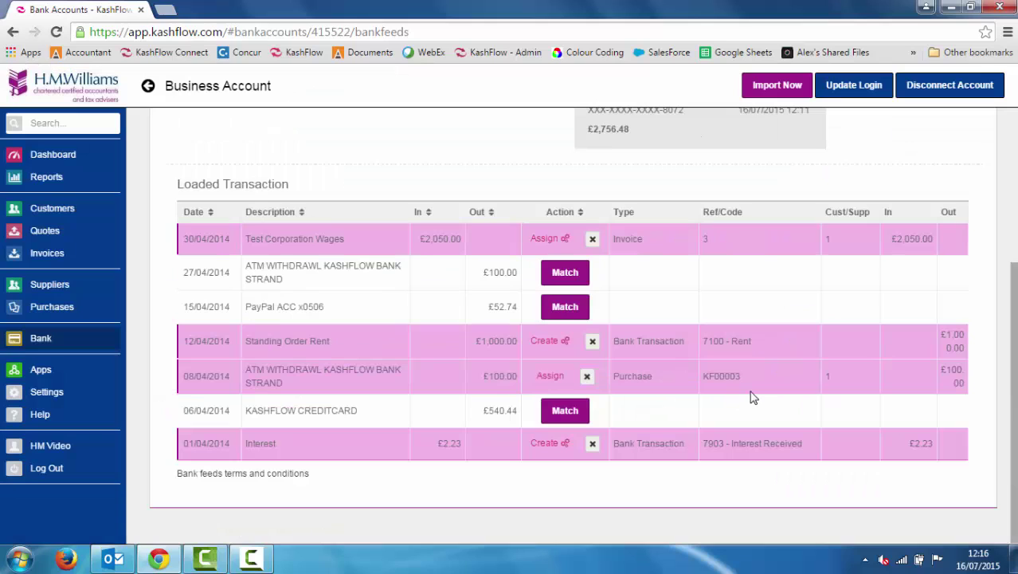
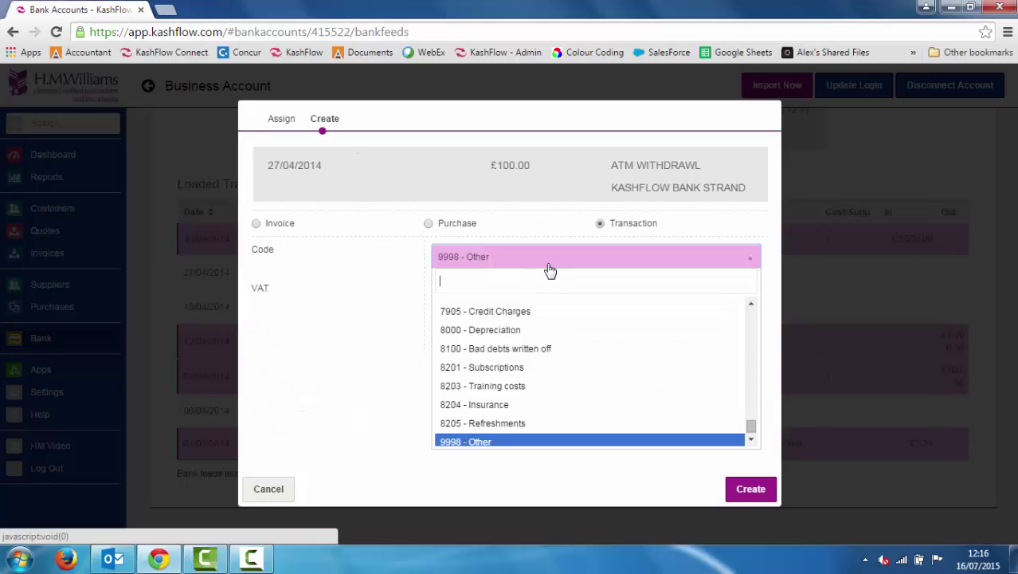
# Step: Match the 27/04/2014 ATM withdrawal by creating a bank transaction with code 5000 - Materials Purchased
pyautogui.write('mater')
pyautogui.click(532, 311)
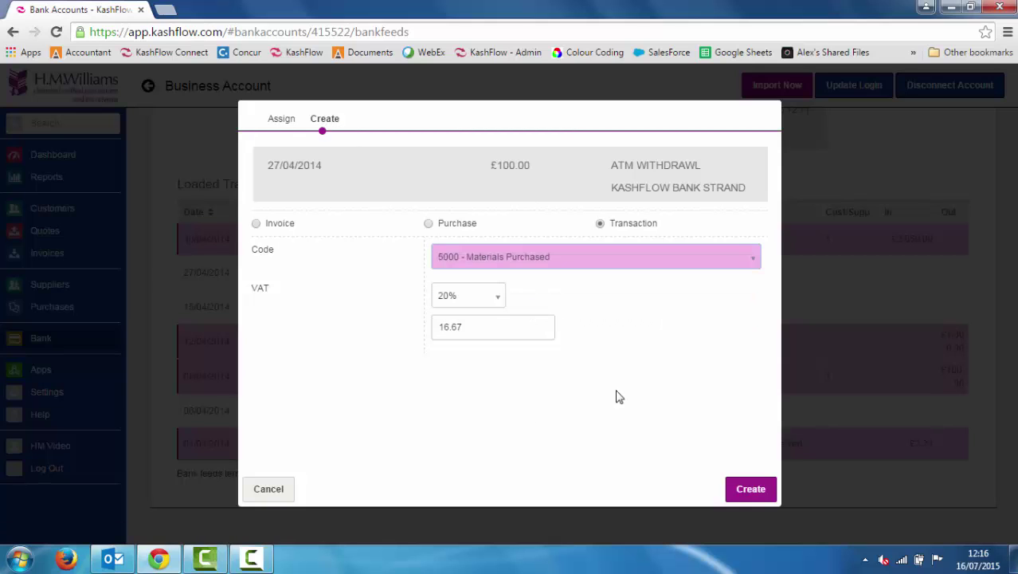
pyautogui.click(746, 491)
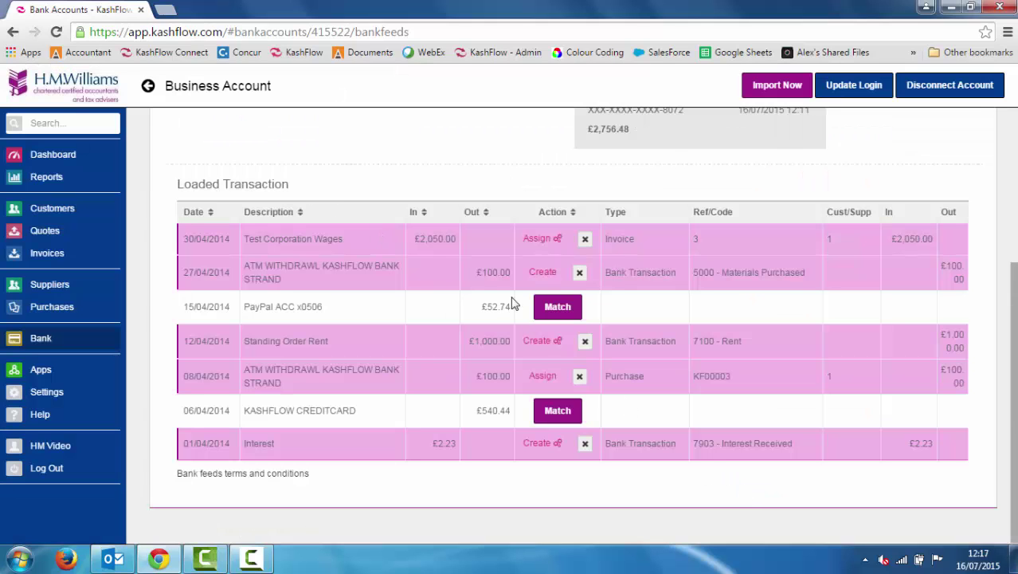
# Step: Match the 15/04/2014 PayPal payment by creating a bank transaction with code 9998 - Other and 20% VAT
pyautogui.click(558, 313)
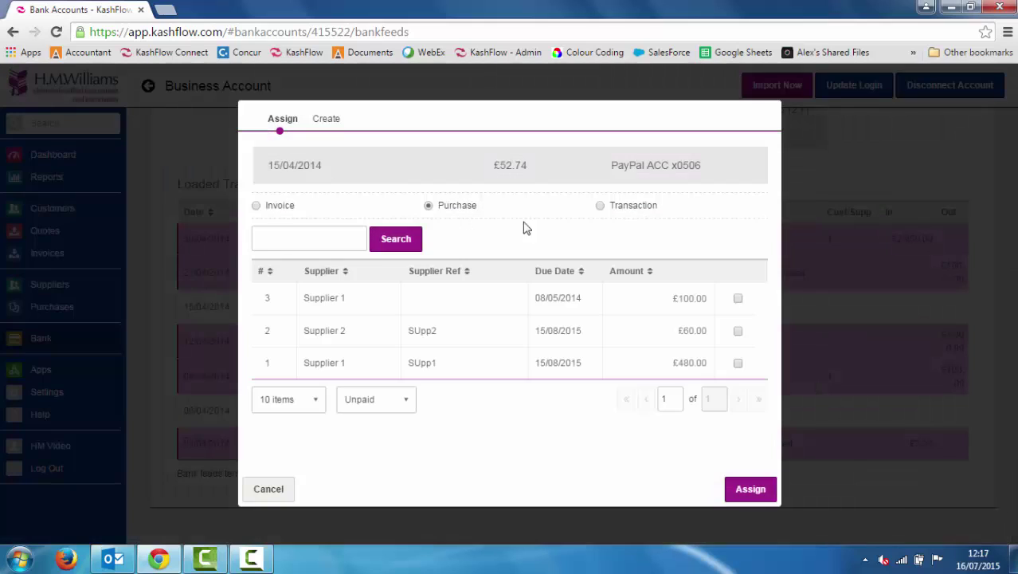
pyautogui.click(601, 206)
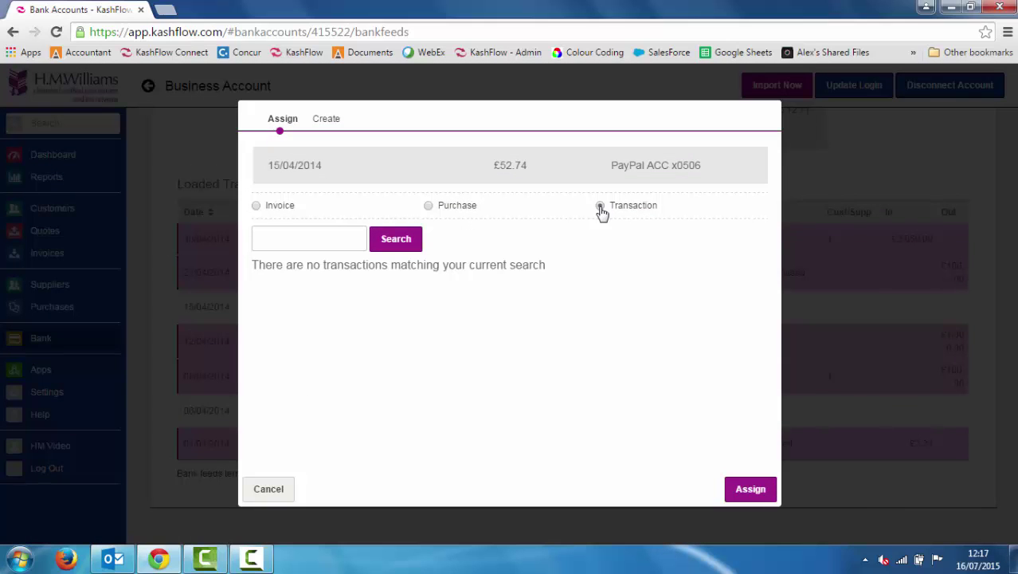
pyautogui.click(326, 121)
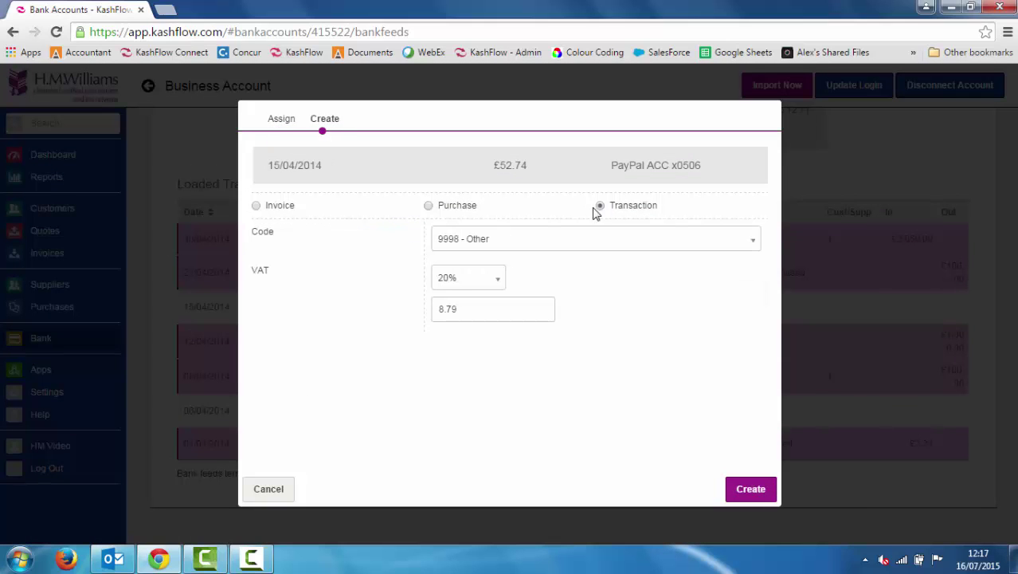
pyautogui.click(752, 488)
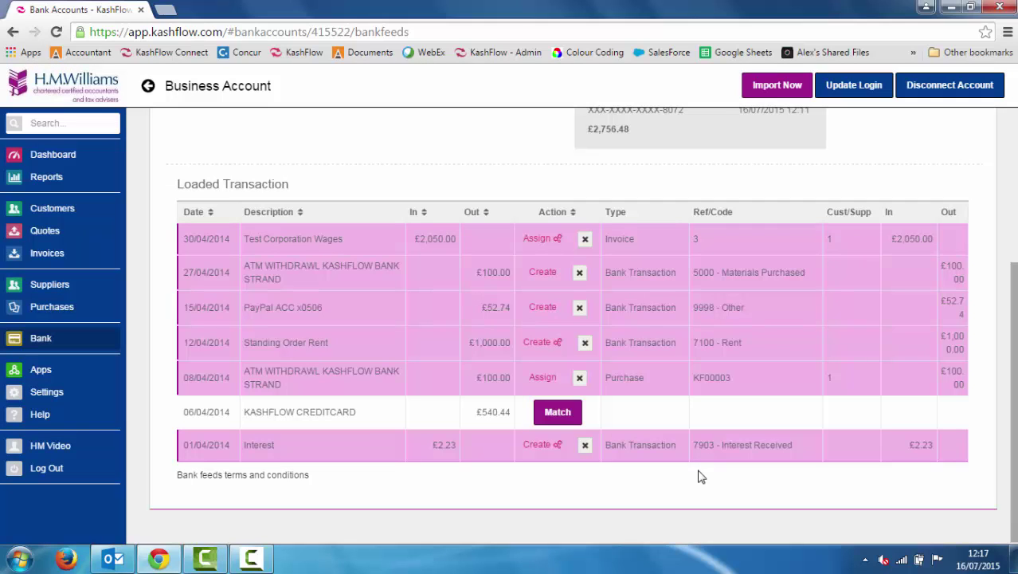
# Step: Match the 06/04/2014 KASHFLOW CREDITCARD payment by creating a bank transaction with code 5000 - Materials Purchased
pyautogui.click(558, 413)
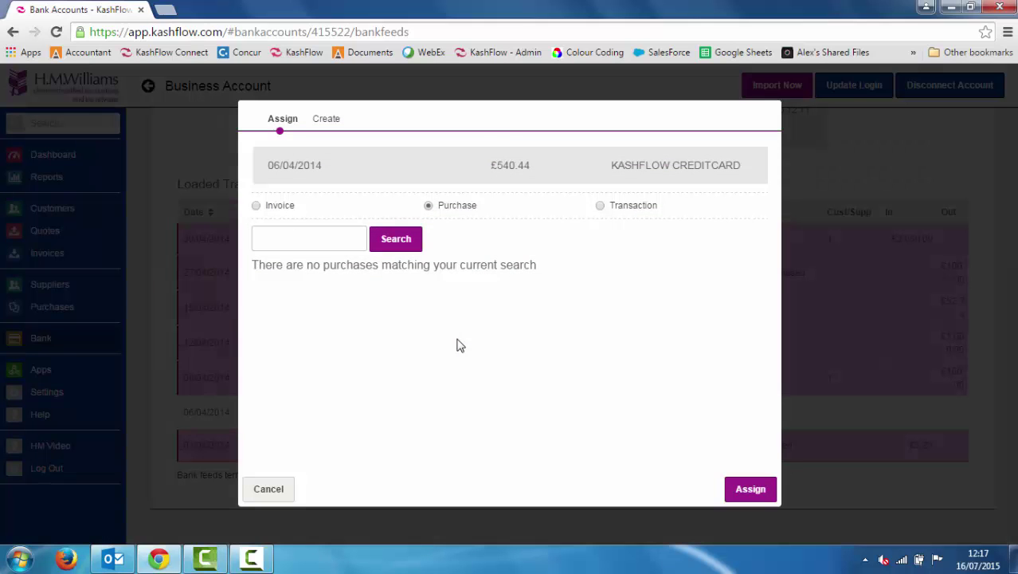
pyautogui.click(327, 121)
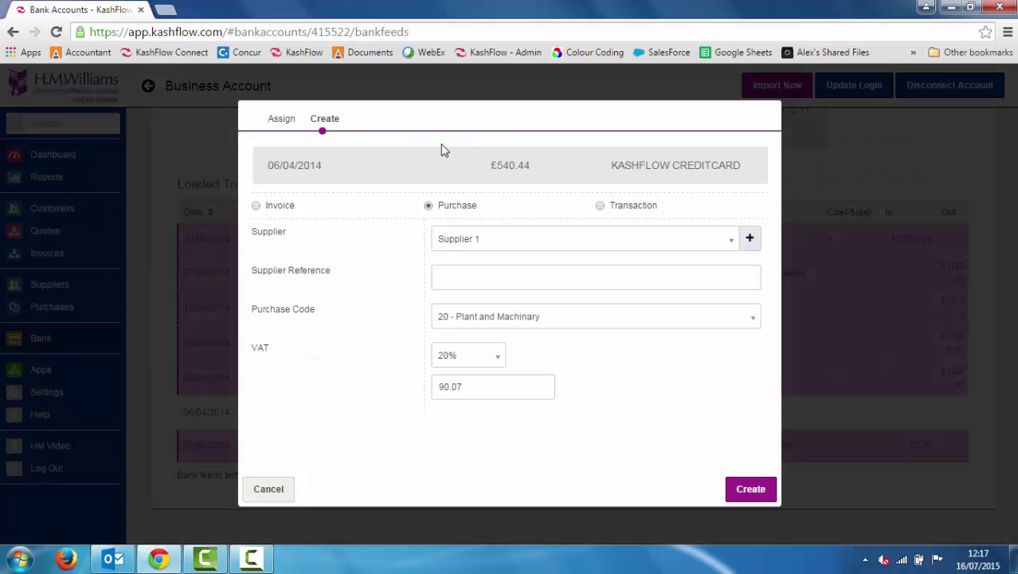
pyautogui.click(600, 206)
pyautogui.click(568, 243)
pyautogui.write('mater')
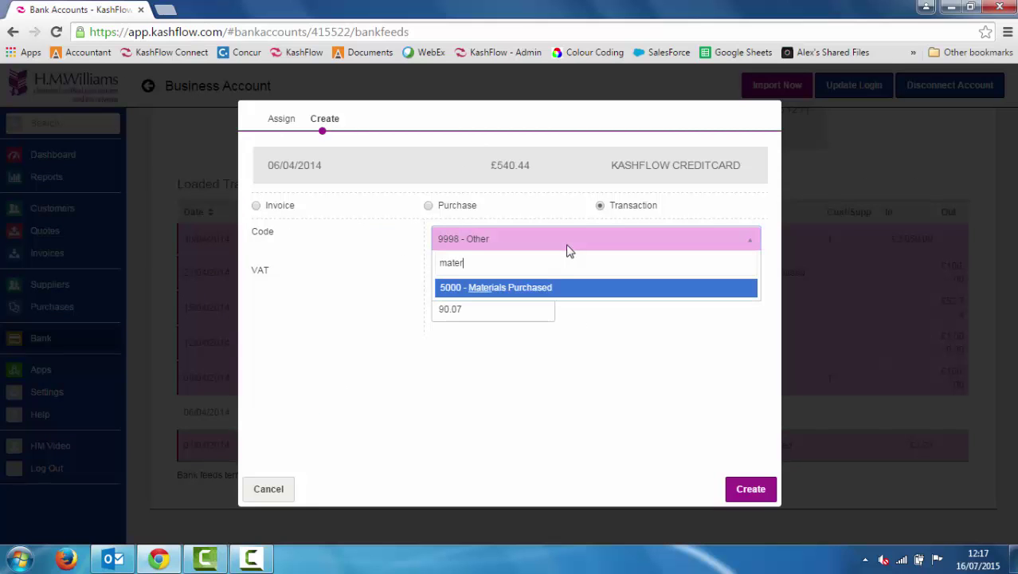
pyautogui.click(554, 285)
pyautogui.click(738, 486)
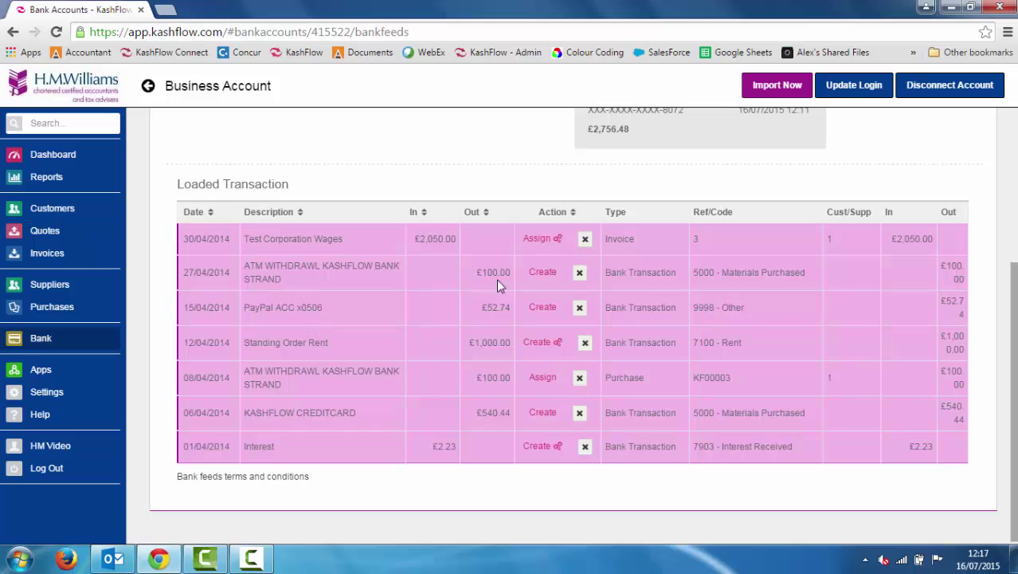
# Step: Import the matched bank feed transactions and list the Business Account's transactions from 01/04/2014 to 16/07/2015
pyautogui.click(771, 89)
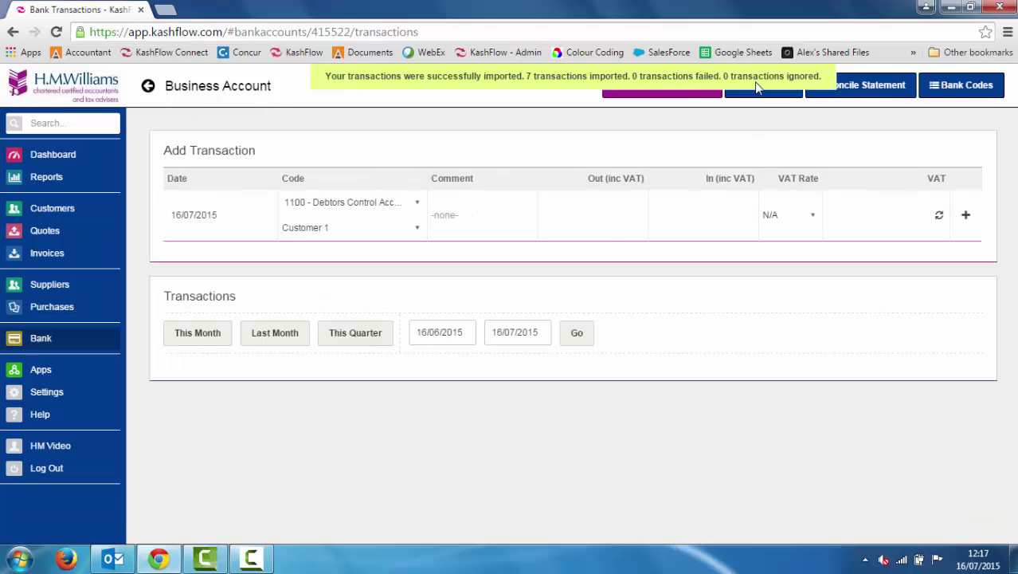
pyautogui.click(472, 338)
pyautogui.hotkey('ctrl', 'a')
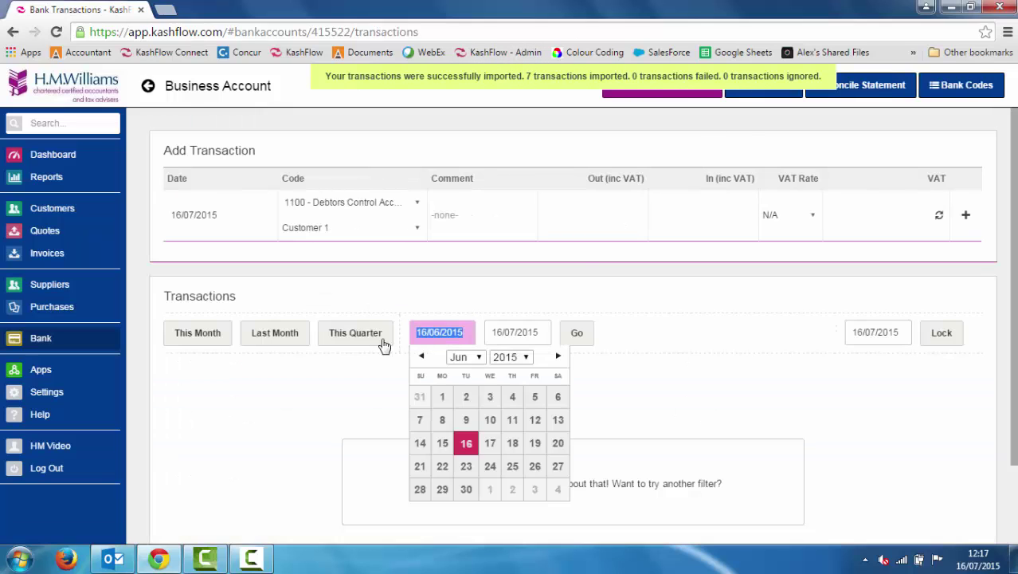
pyautogui.write('01/04/2014')
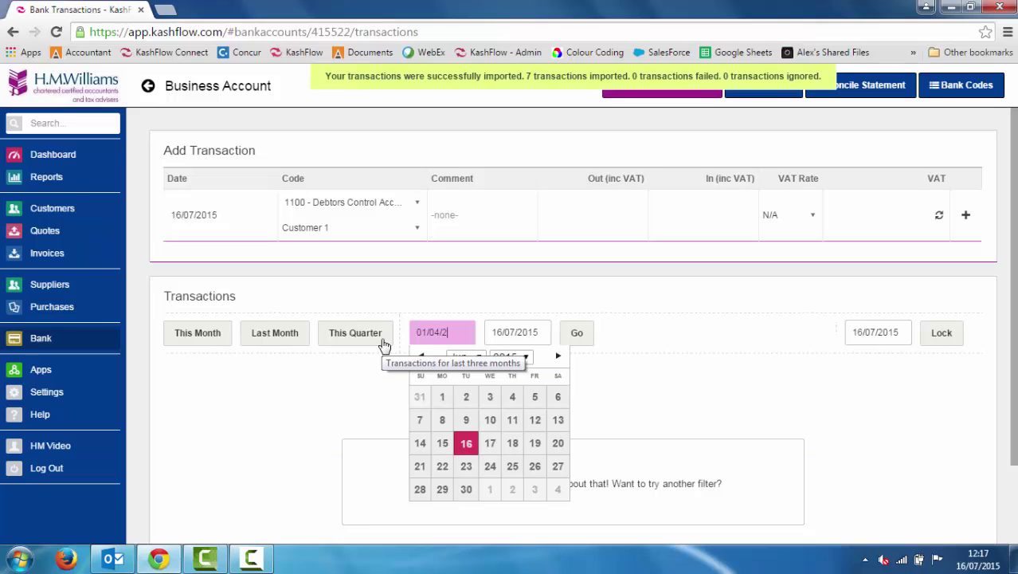
pyautogui.click(566, 335)
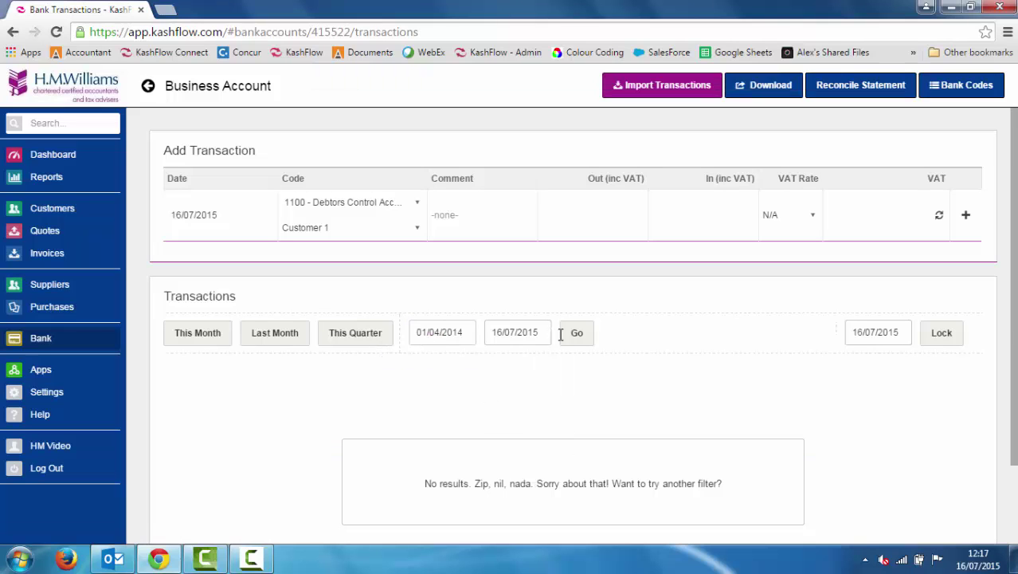
# Step: Change the code of the 15/04/2014 PayPal transaction to 7504 - Stationery and save the update
pyautogui.scroll(-2, 722, 355)
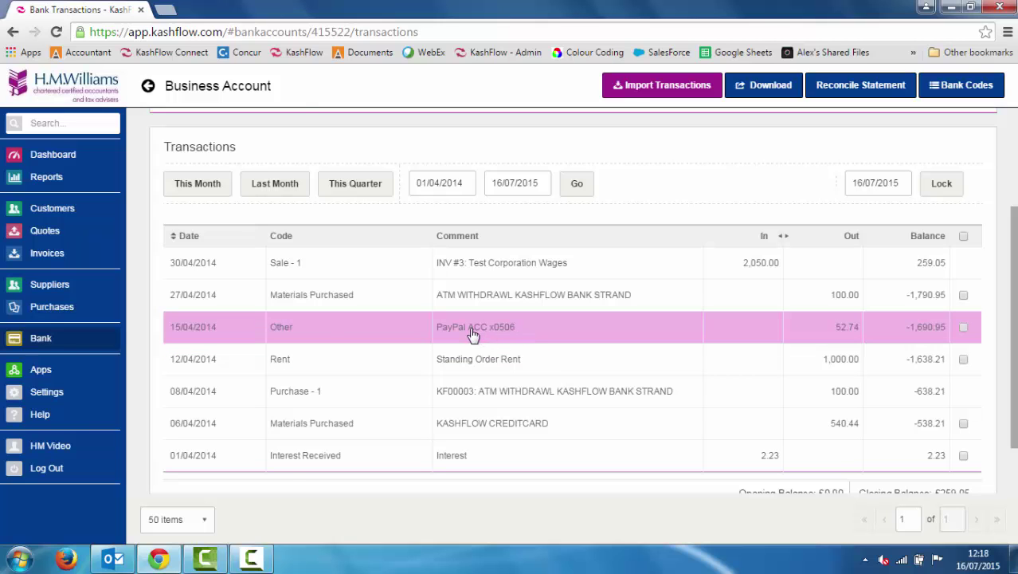
pyautogui.click(472, 334)
pyautogui.click(414, 208)
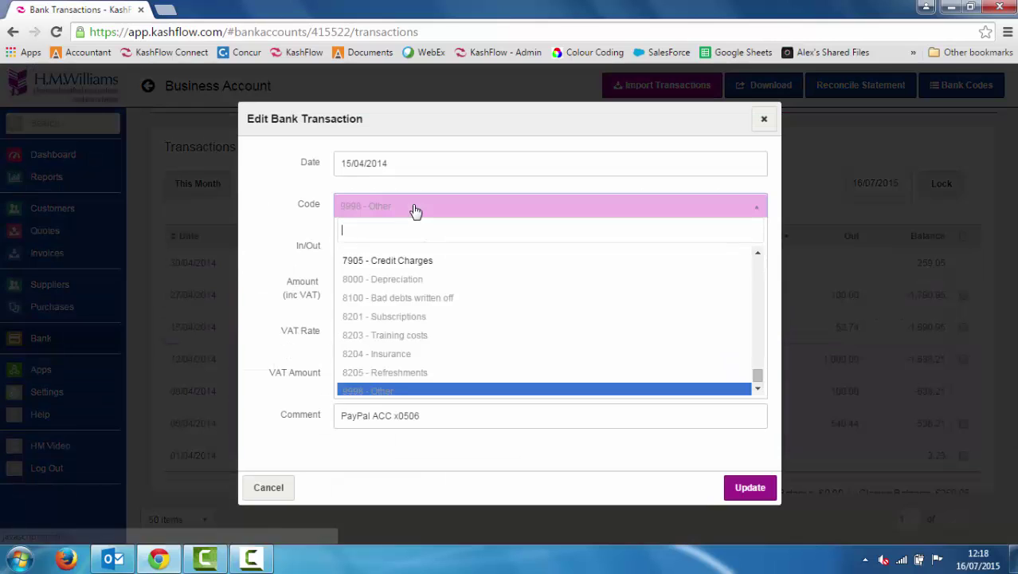
pyautogui.write('st')
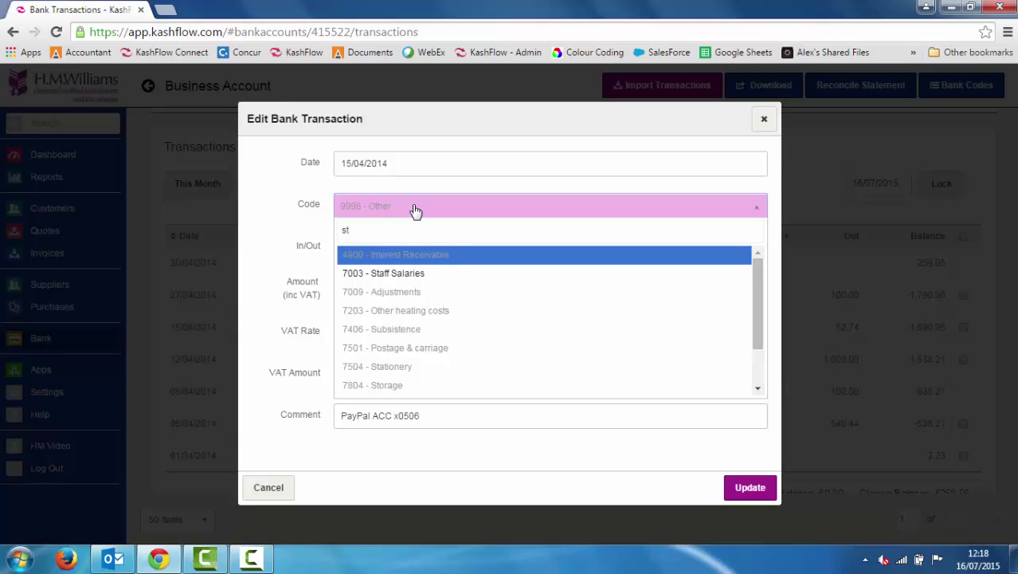
pyautogui.click(386, 366)
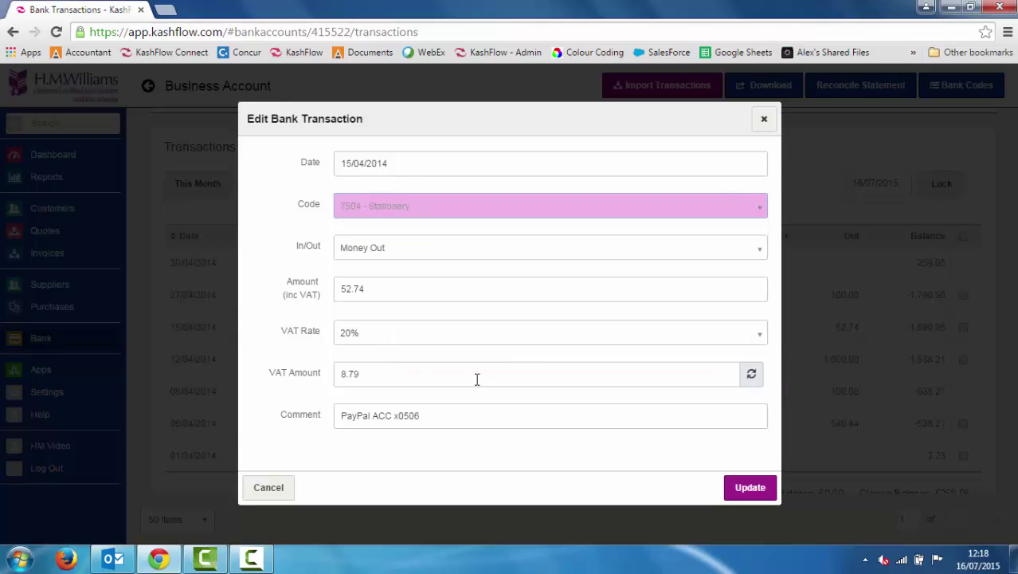
pyautogui.click(744, 493)
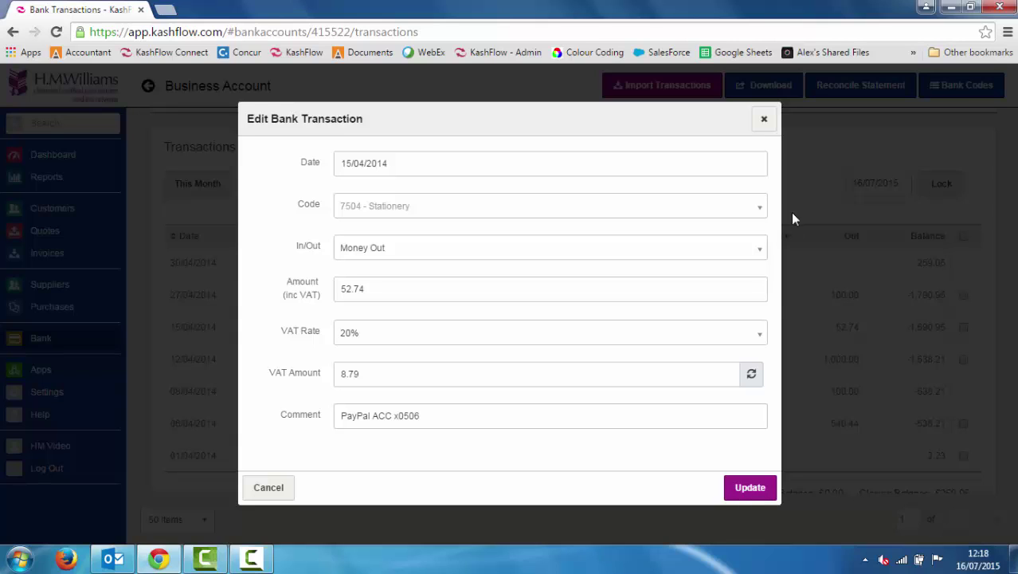
pyautogui.click(762, 119)
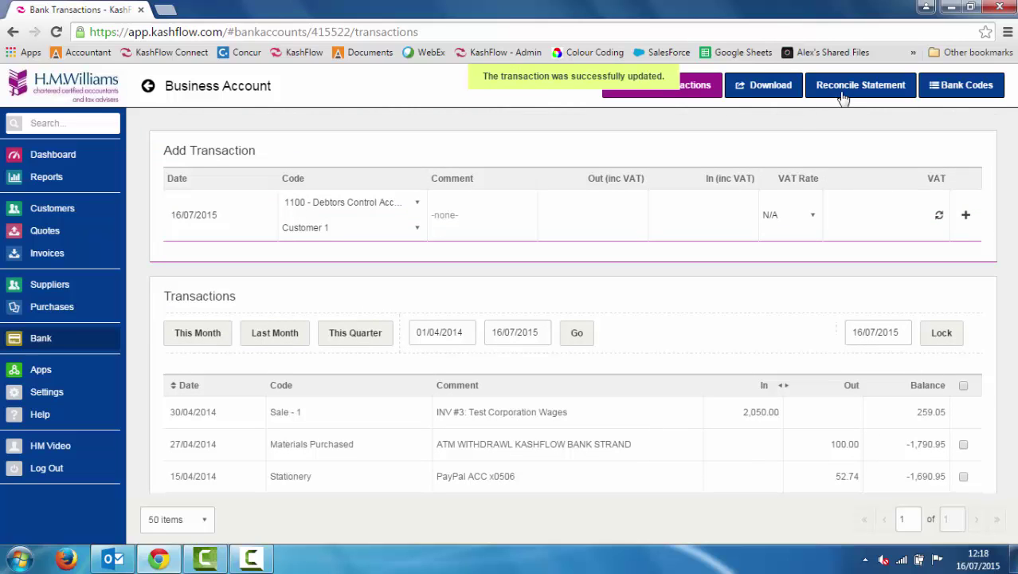
# Step: Start a reconciliation of the Business Account with end date 16/07/2015 and an end balance of £259.05
pyautogui.click(38, 338)
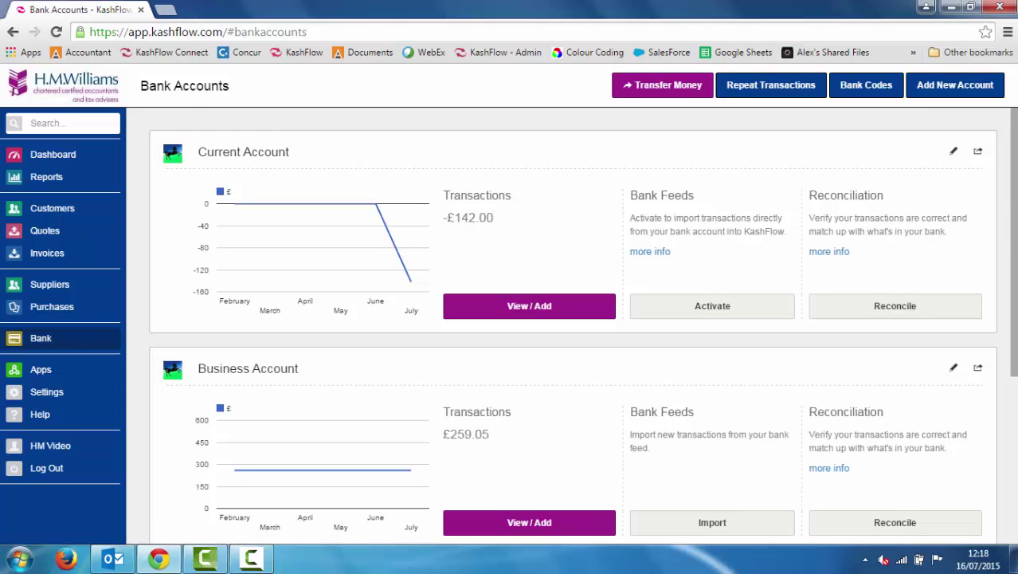
pyautogui.moveTo(1015, 235); pyautogui.dragTo(1015, 343)
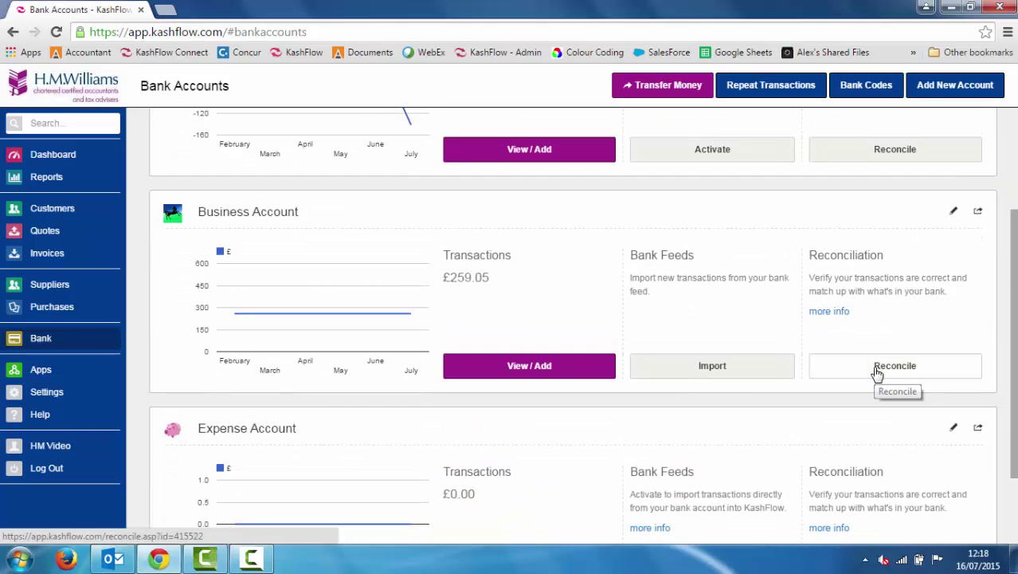
pyautogui.click(846, 372)
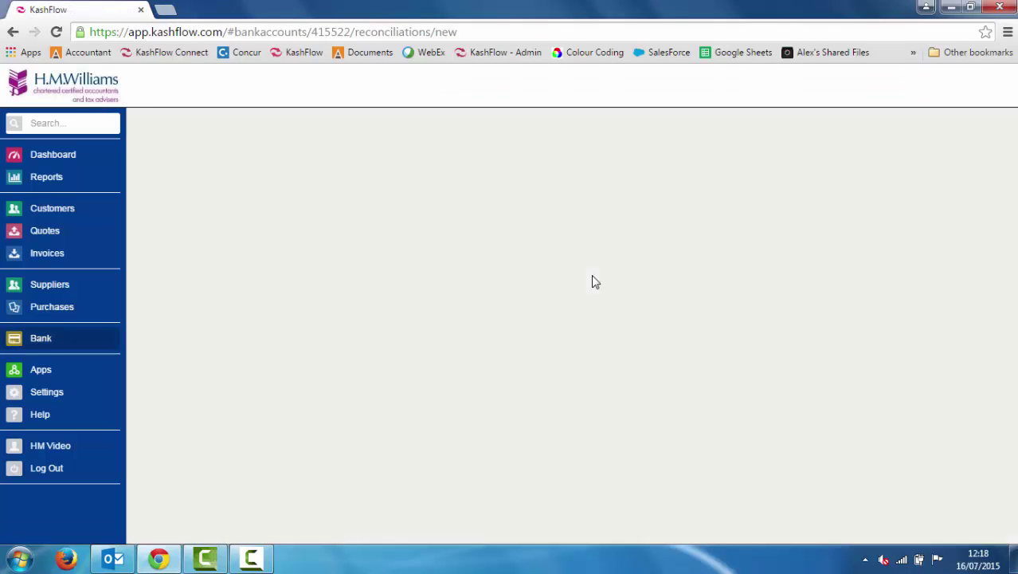
pyautogui.click(635, 177)
pyautogui.write('2756.48')
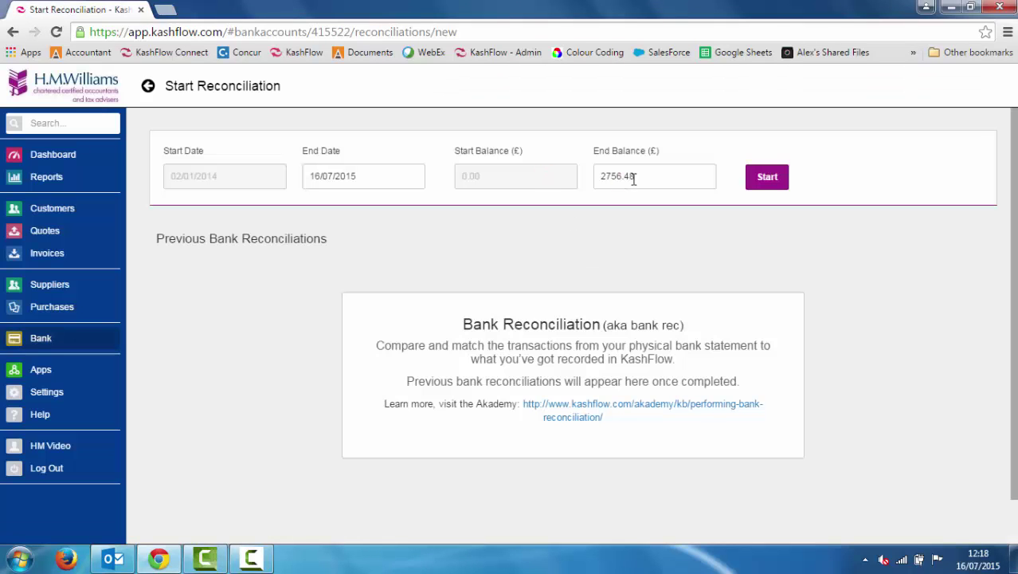
pyautogui.moveTo(635, 177); pyautogui.dragTo(594, 176)
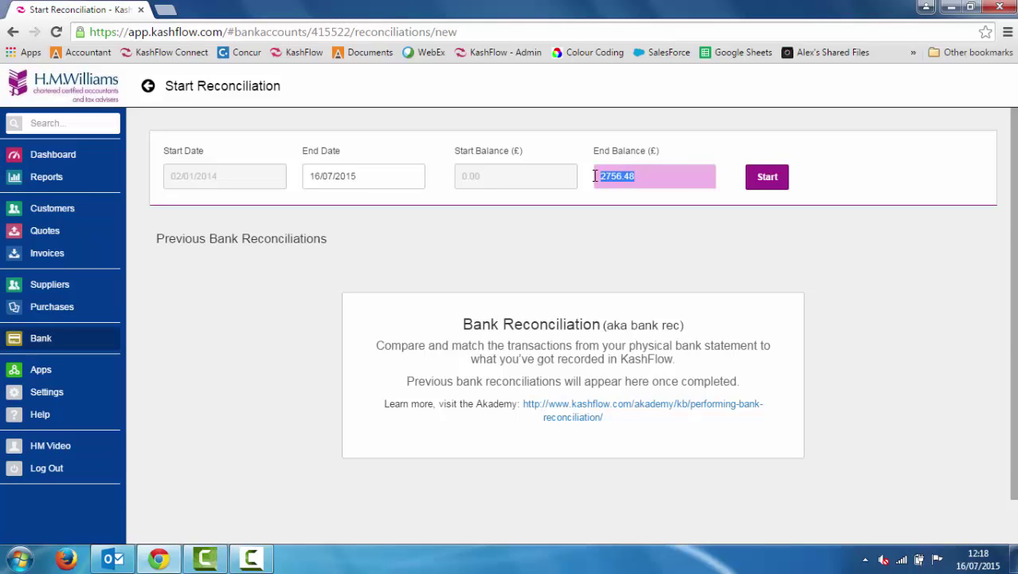
pyautogui.write('259.05')
pyautogui.click(771, 179)
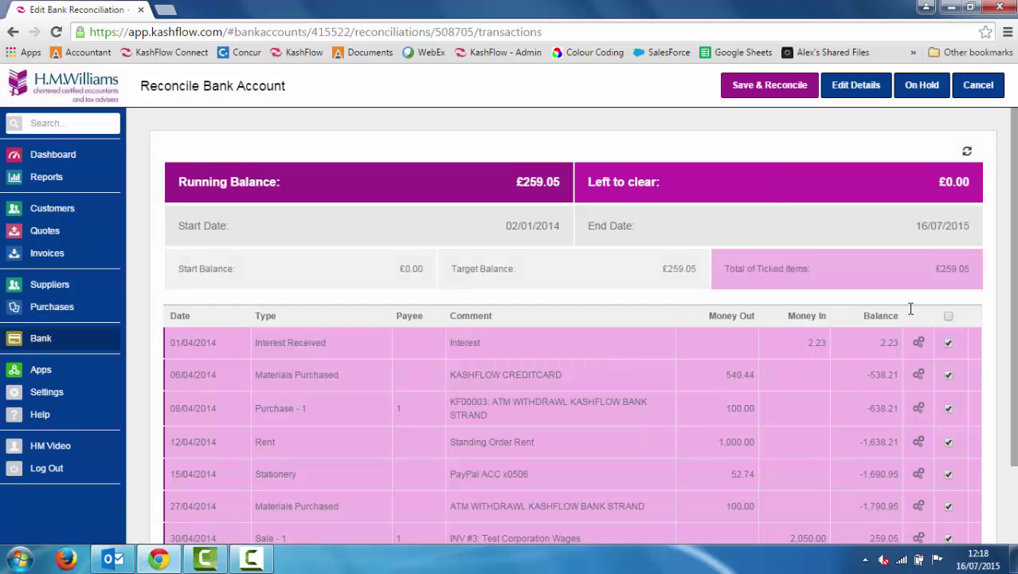
# Step: Untick the 01/04/2014 interest and 06/04/2014 credit card transactions in the reconciliation and tick them again
pyautogui.scroll(-1, 979, 299)
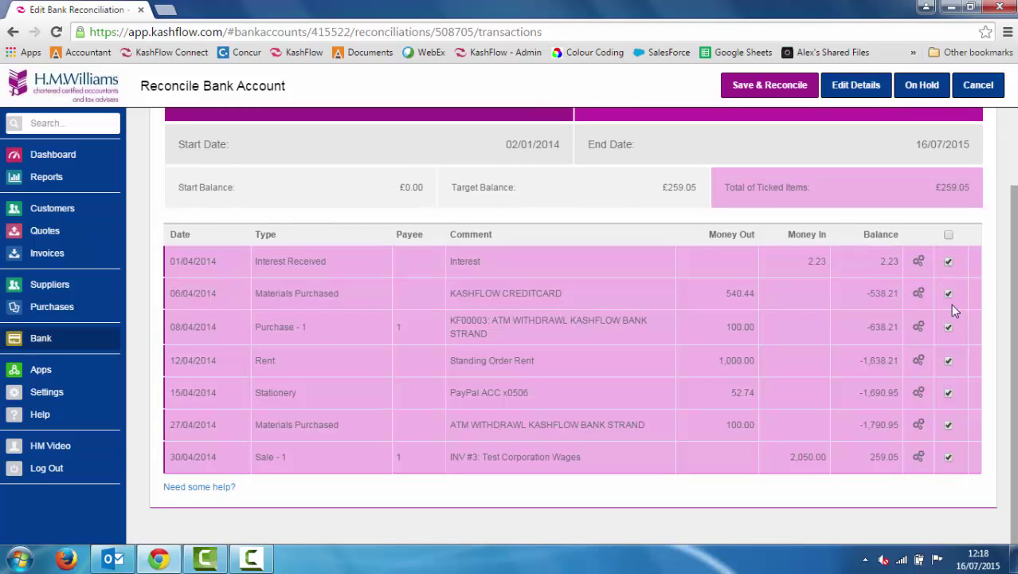
pyautogui.moveTo(919, 269)
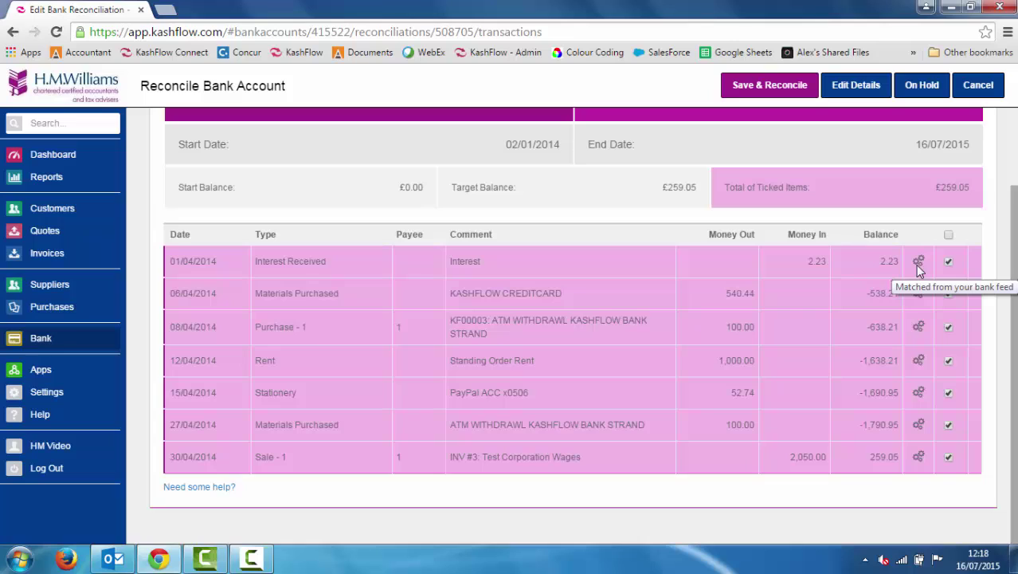
pyautogui.click(950, 265)
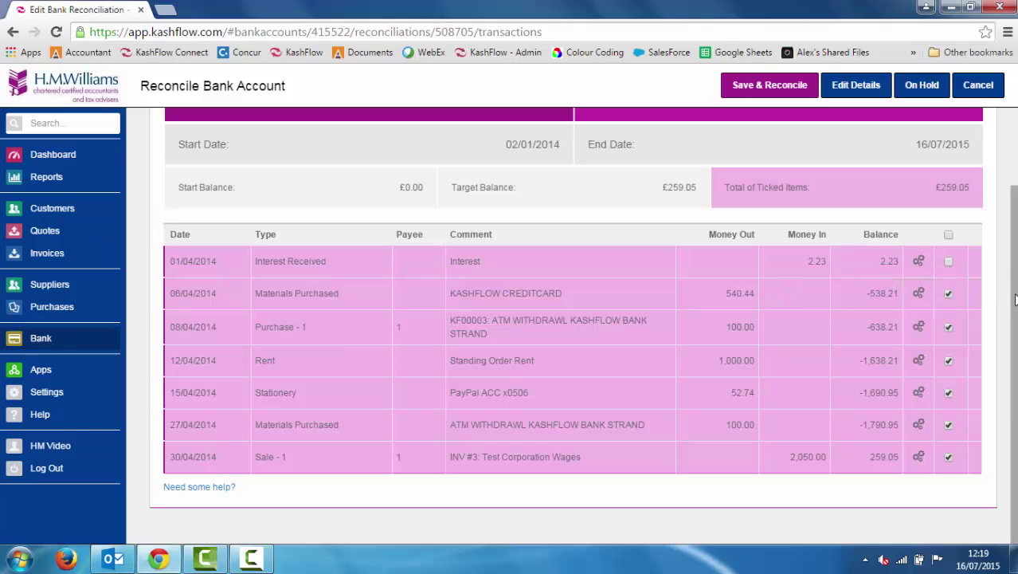
pyautogui.scroll(1, 1015, 298)
pyautogui.click(949, 327)
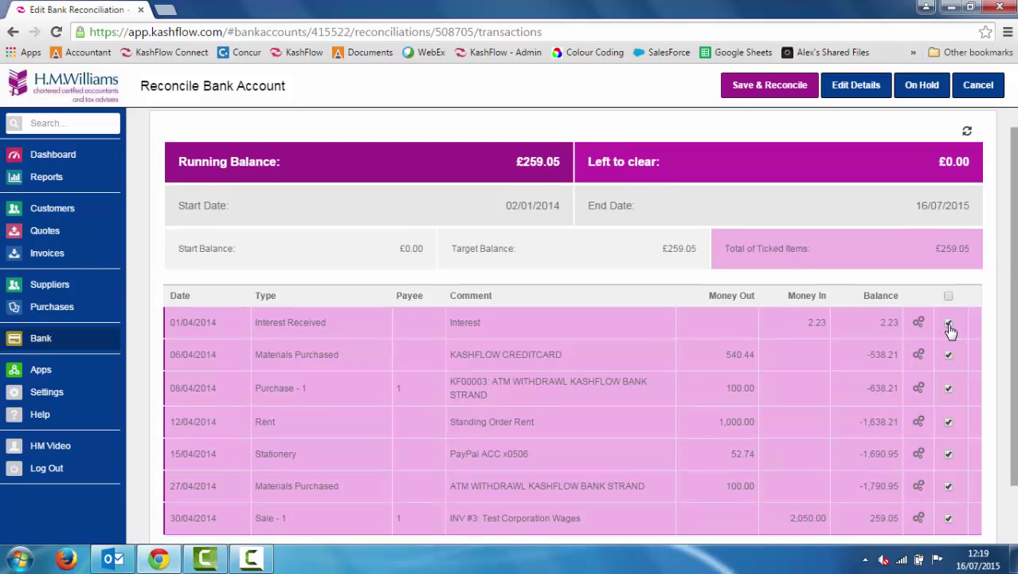
pyautogui.click(949, 359)
pyautogui.scroll(1, 1002, 326)
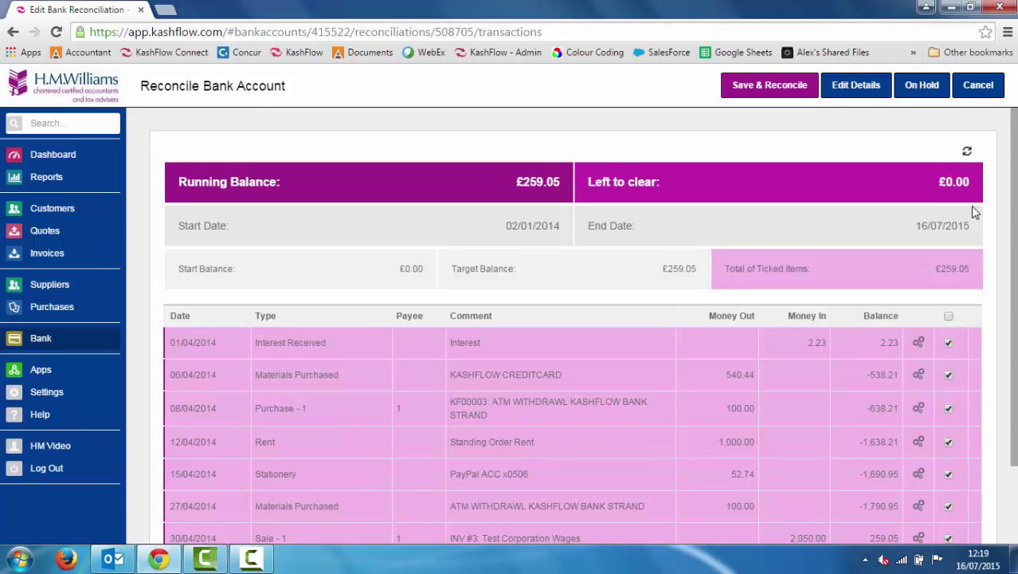
# Step: Save the reconciliation, accepting the lock on transactions prior to 16/07/2015, and open the dashboard
pyautogui.click(769, 87)
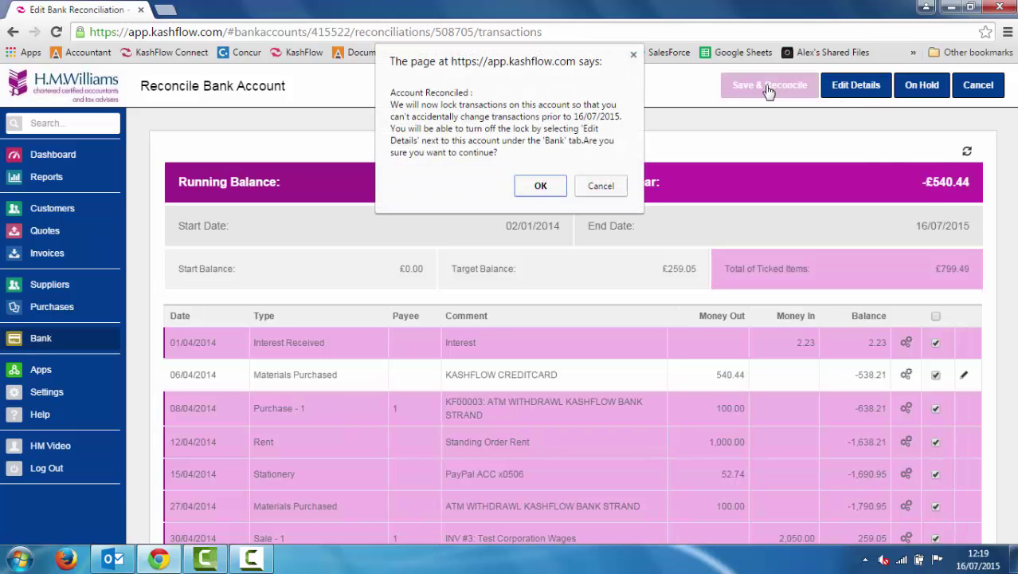
pyautogui.click(532, 188)
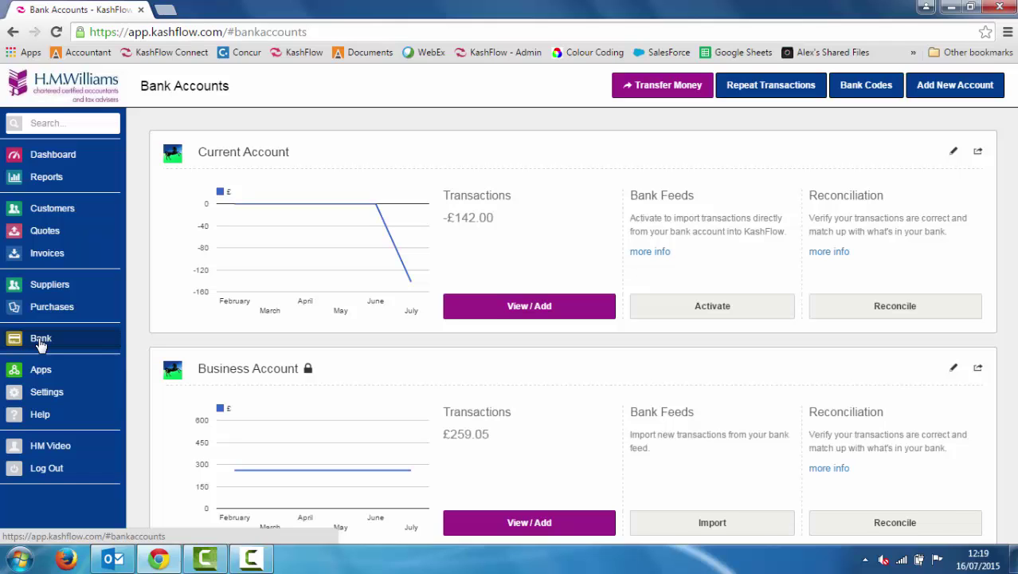
pyautogui.click(68, 163)
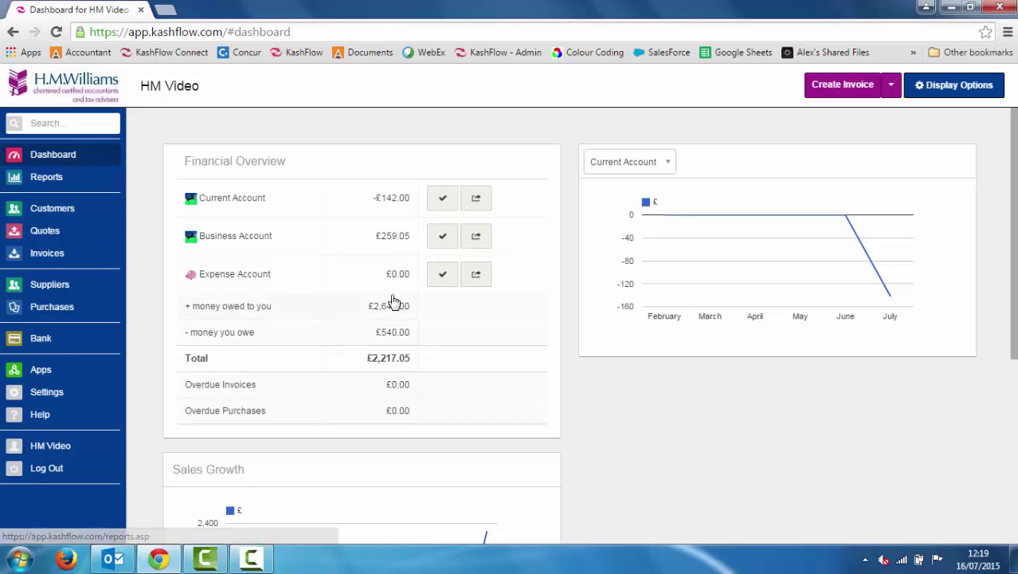